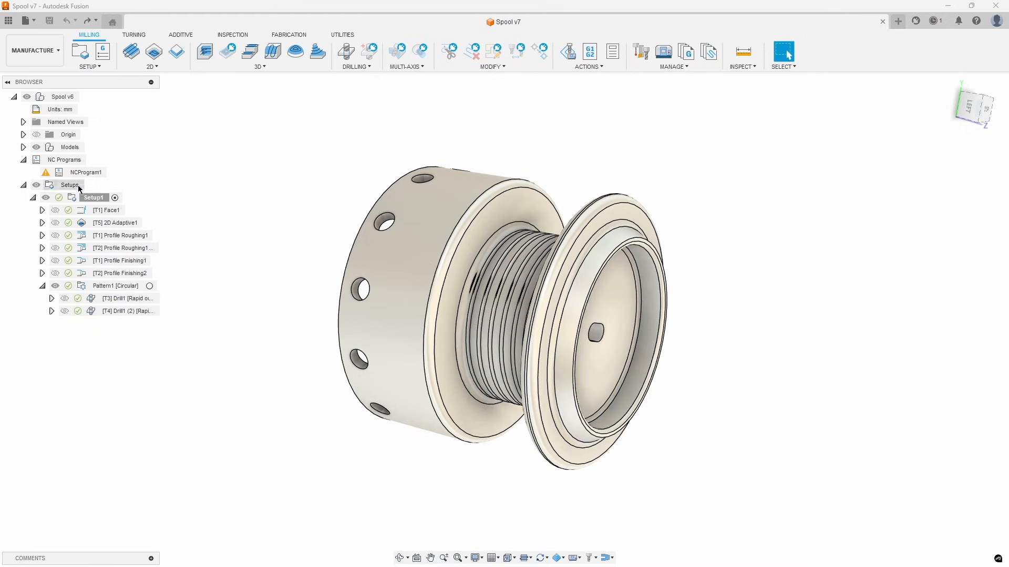
- Switch to the Design workspace and open the spool's first profile sketch for editing
click(33, 50)
click(39, 75)
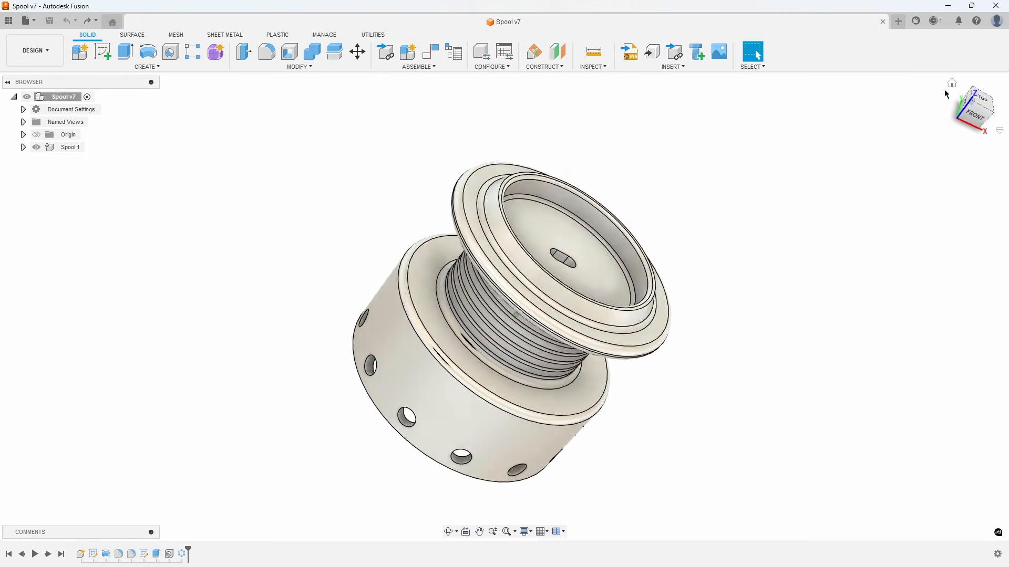
click(951, 86)
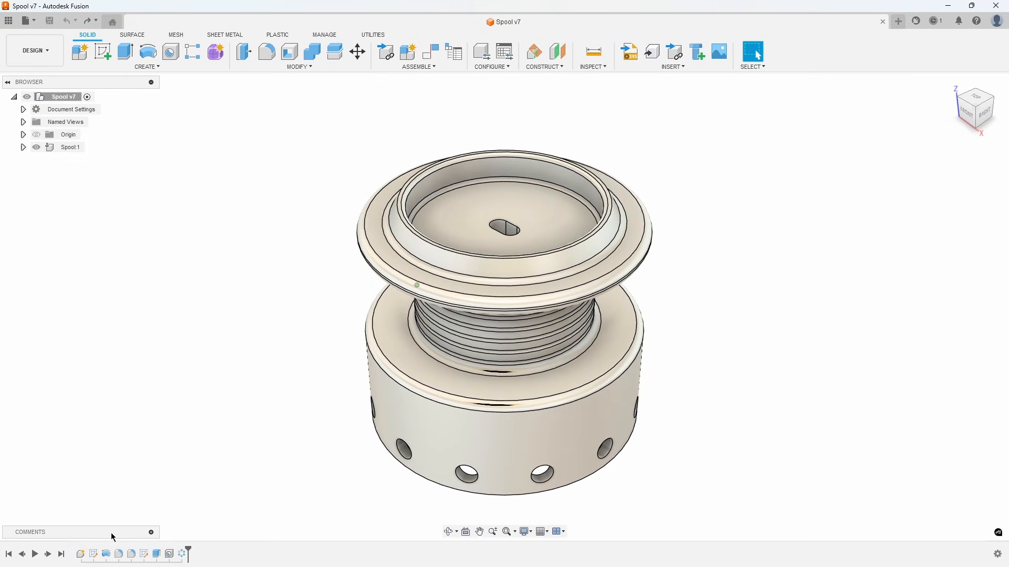
double_click(97, 554)
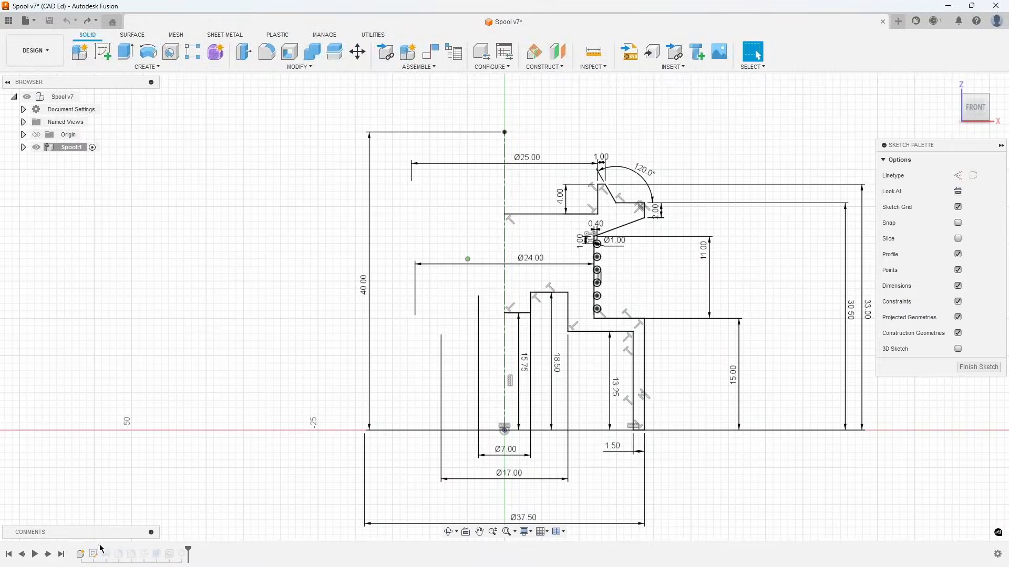
middle_drag(373, 466, 352, 426)
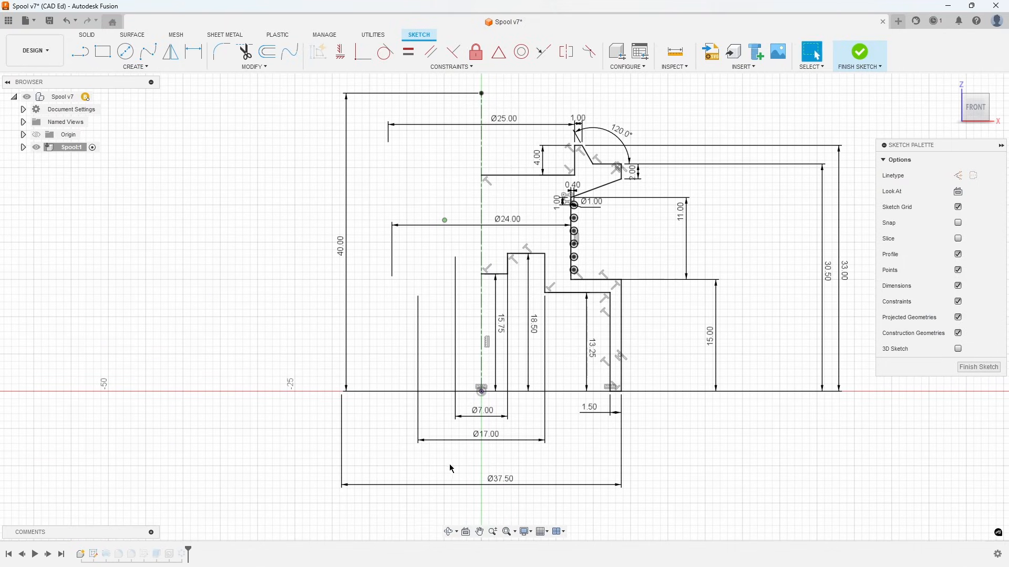
- Name the outer diameter dimension at the spool's base OD with a value of 37.5 mm
double_click(504, 484)
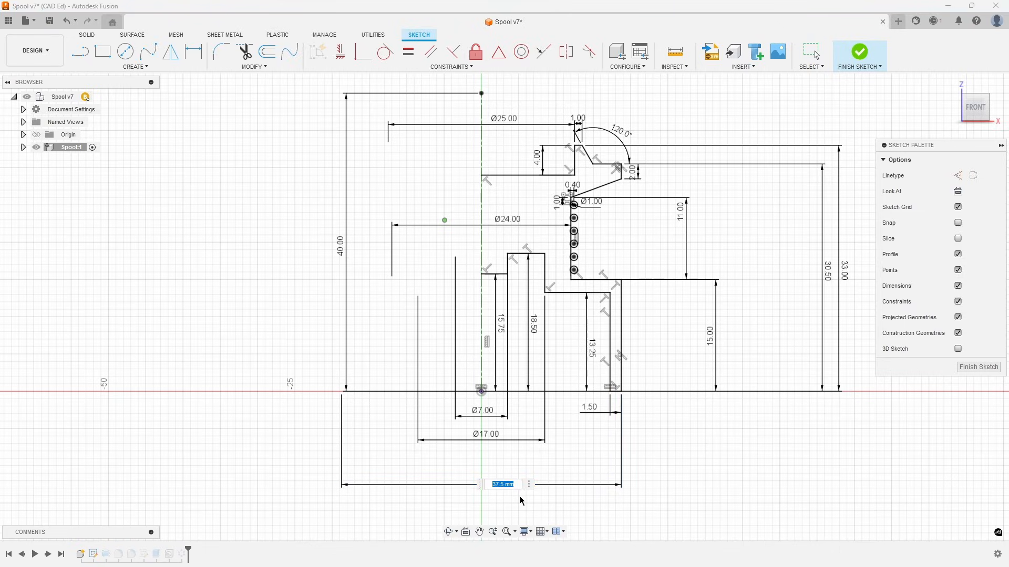
text(0)
text(D=37.5)
key(Return)
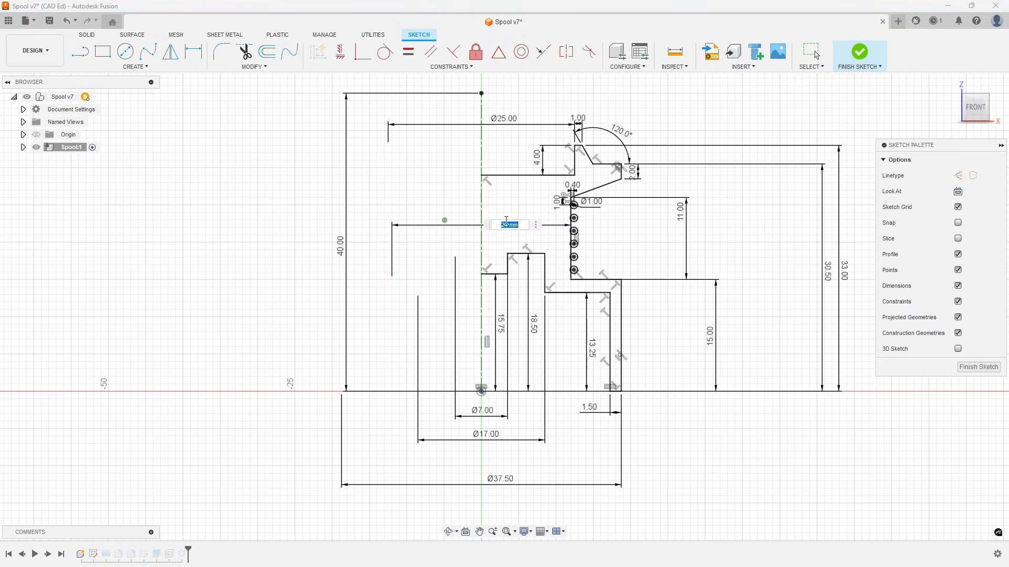
- Name the diameter dimension of the spool's grooved core ID with a value of 24 mm, and finish the sketch
double_click(506, 222)
text(ID=24)
key(Return)
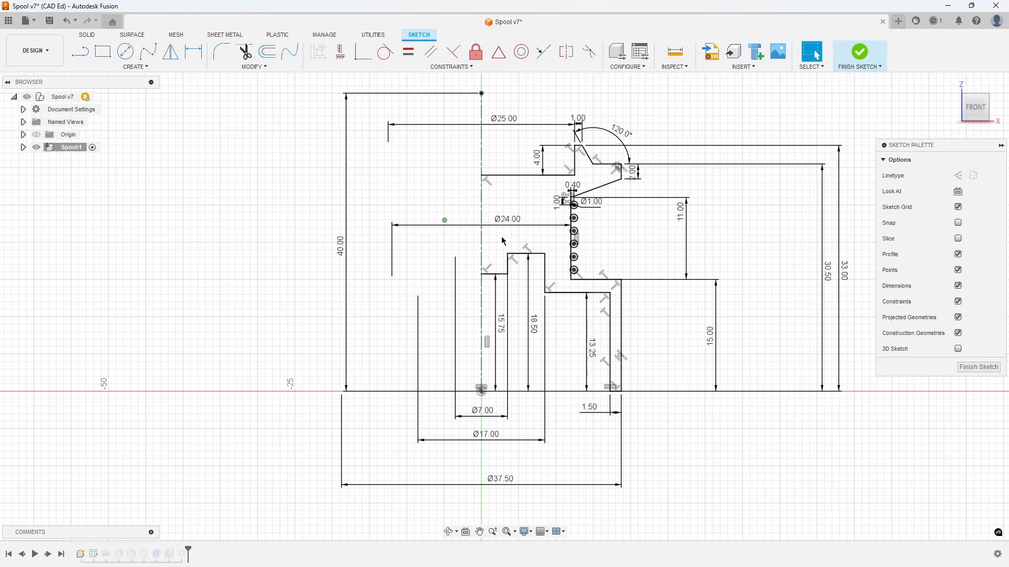
click(969, 368)
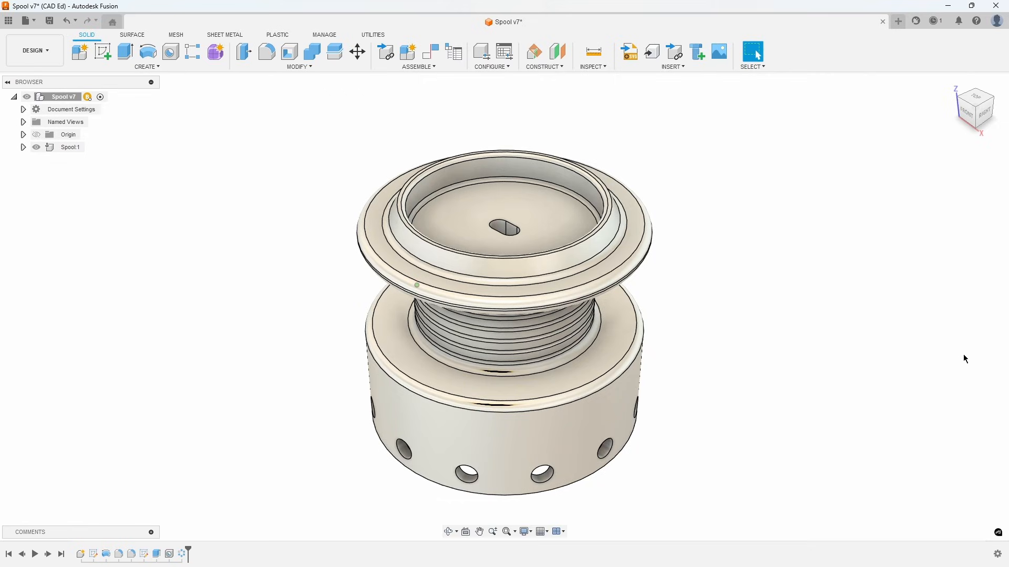
- Make the spool a configured design and add the Sketch1 parameters OD and ID to the configuration table
click(482, 55)
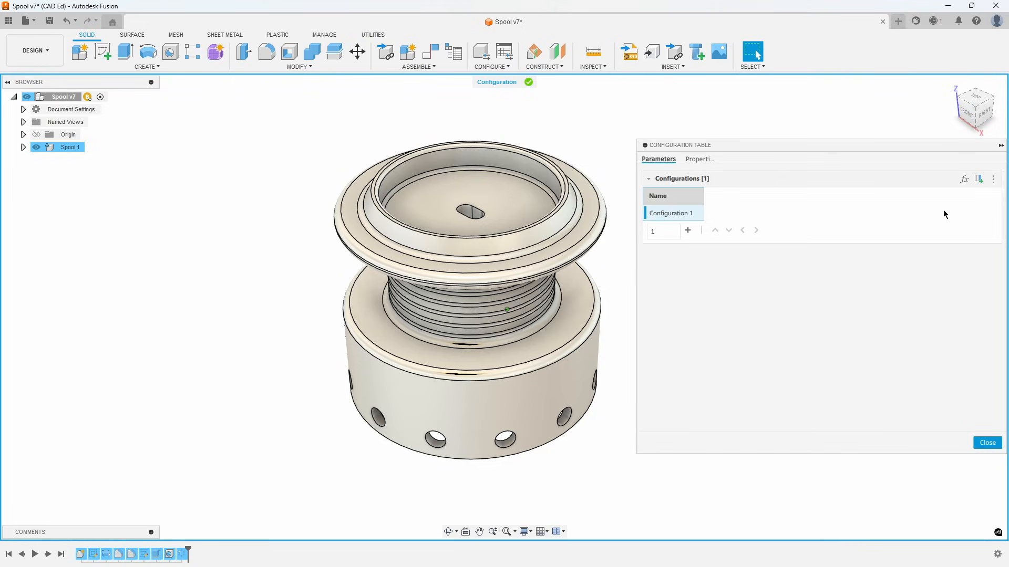
click(965, 180)
click(236, 199)
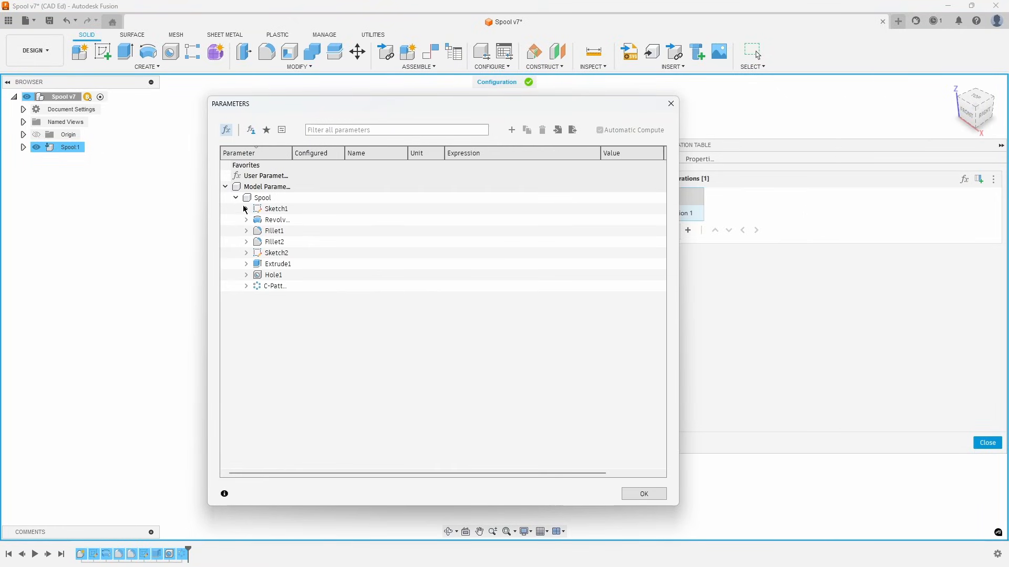
click(246, 209)
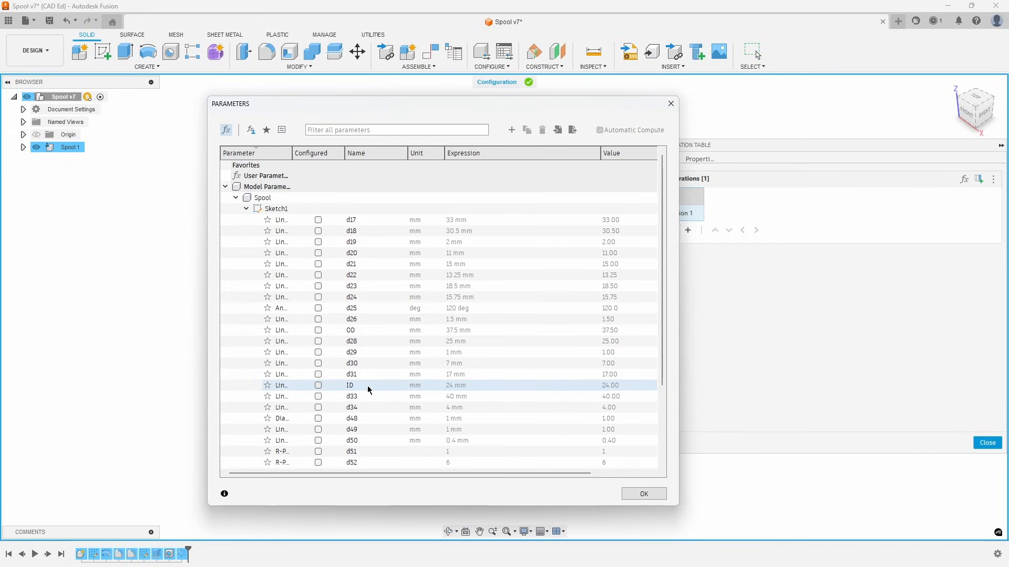
click(318, 330)
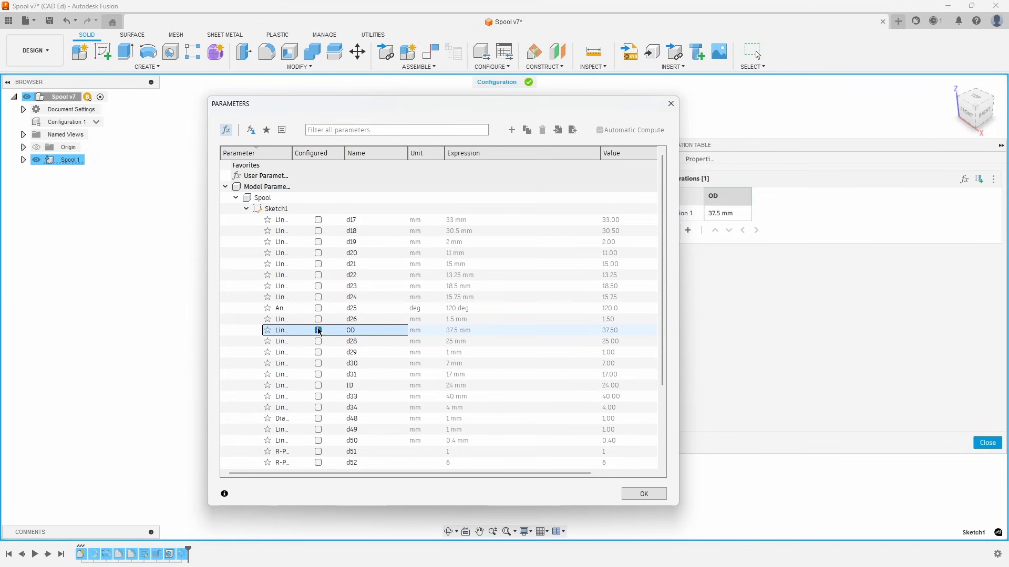
click(319, 386)
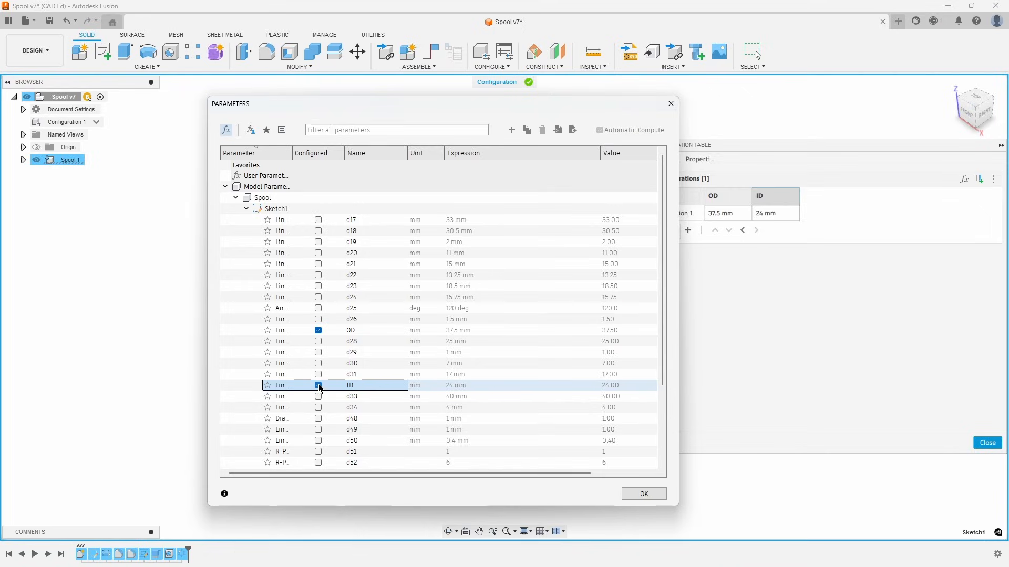
drag(471, 107, 402, 104)
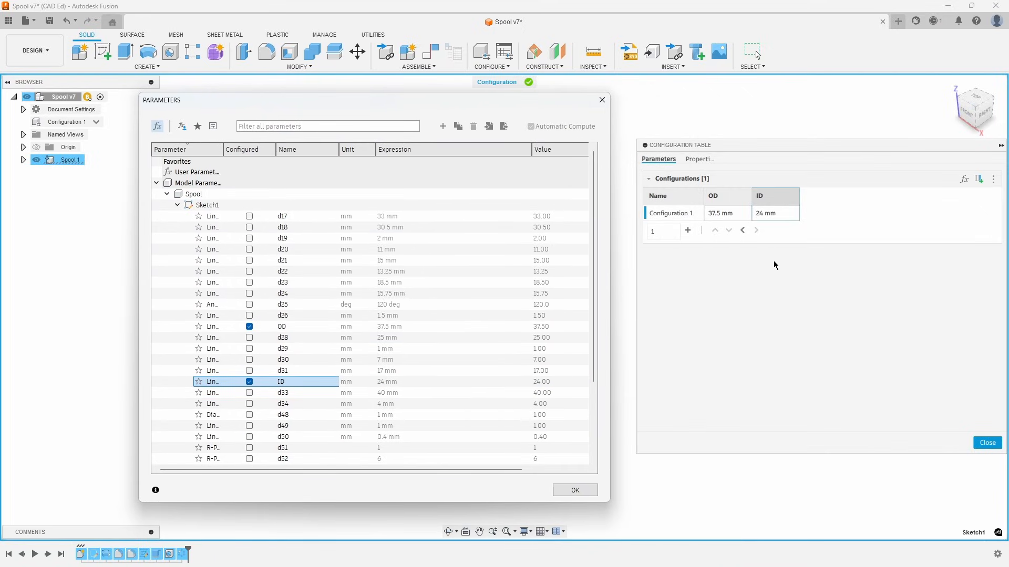
click(574, 490)
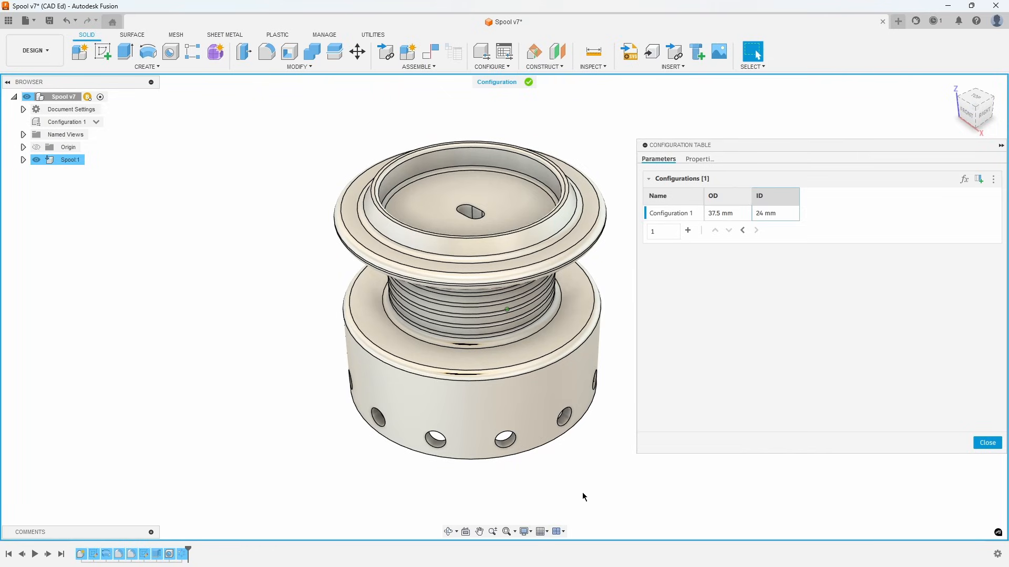
- Add the suppression and diameter of Hole1 to the configuration table
click(169, 554)
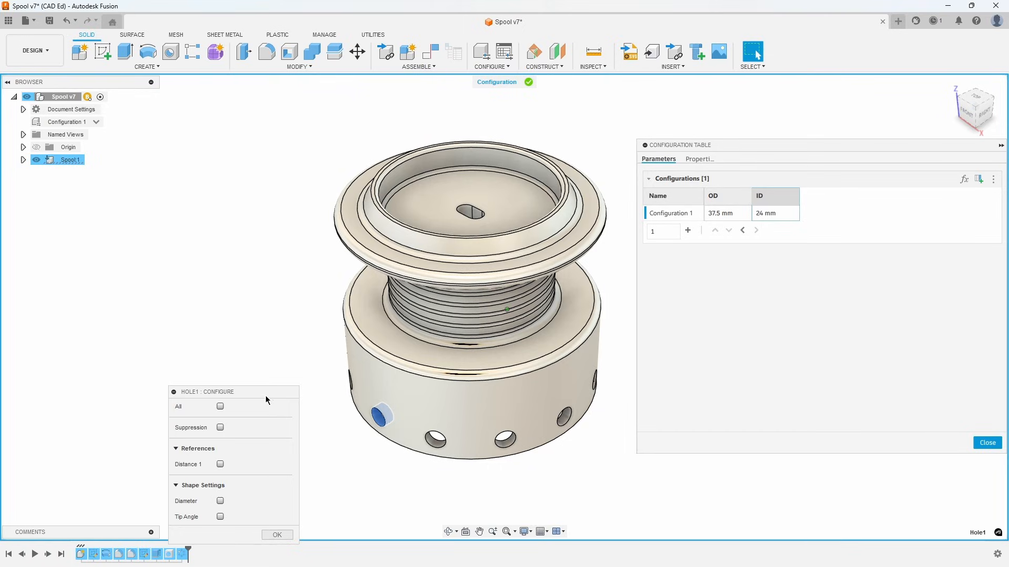
click(220, 428)
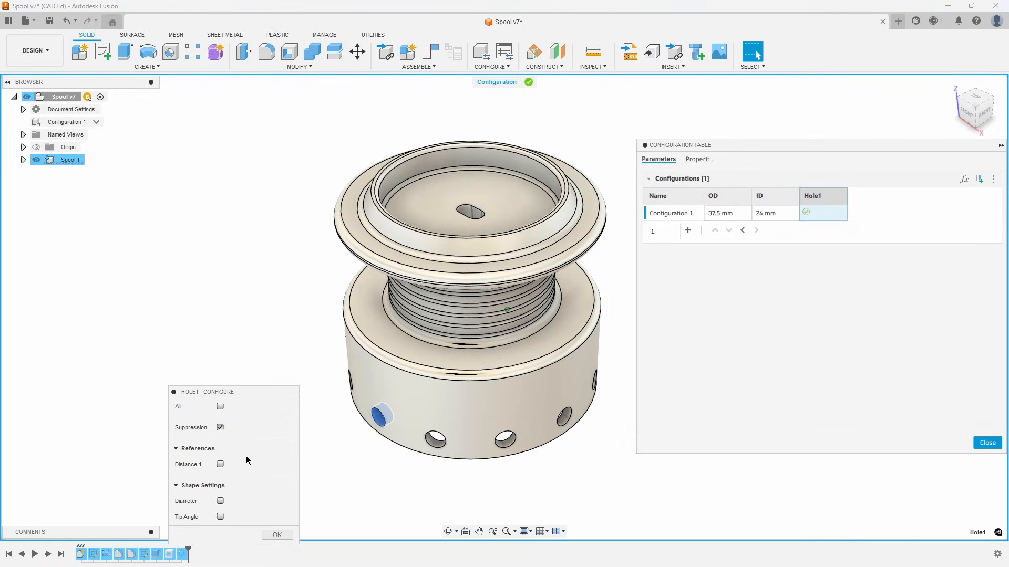
click(220, 501)
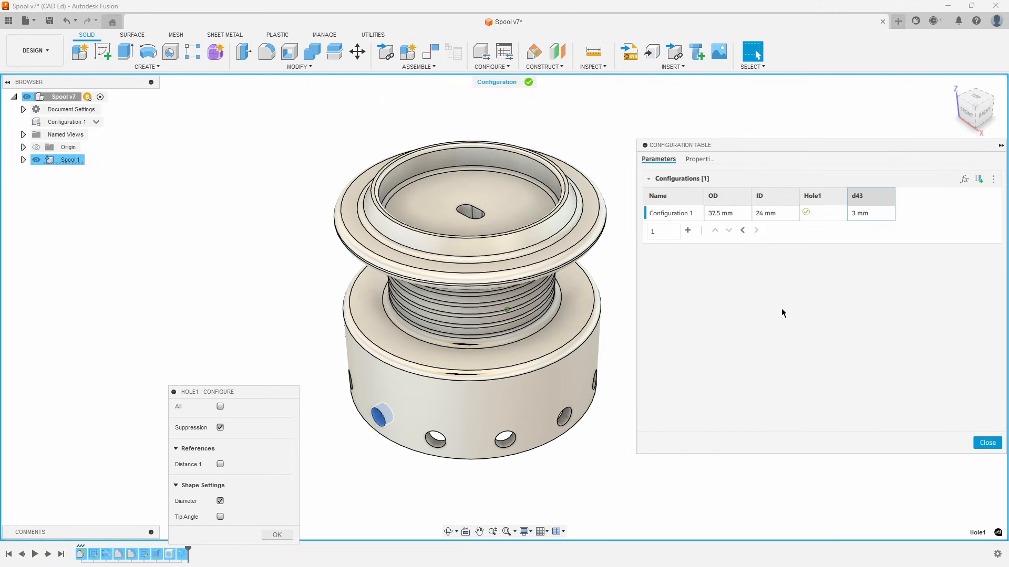
click(277, 535)
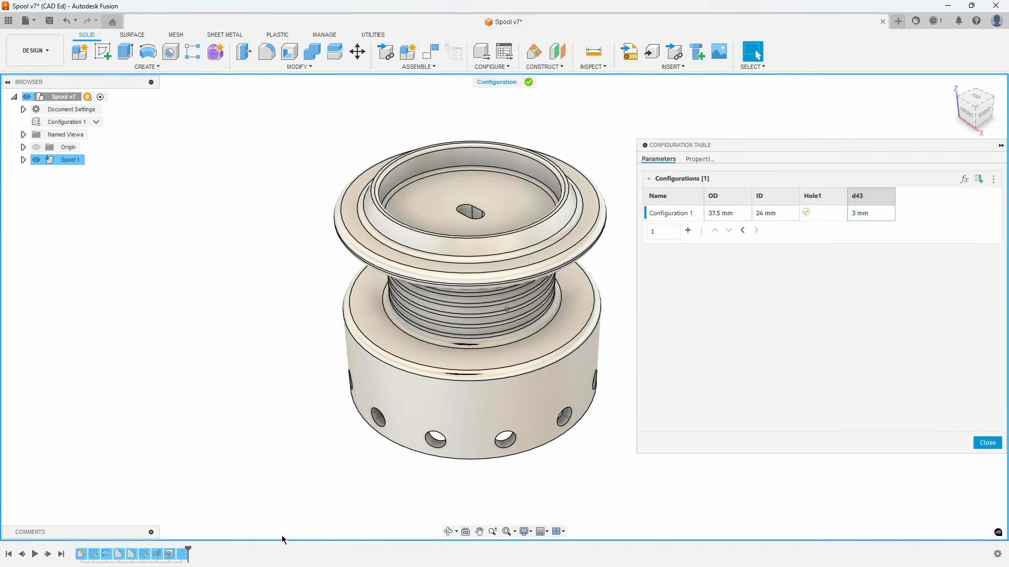
- Add the quantity of the holes' circular pattern to the configuration table
click(183, 556)
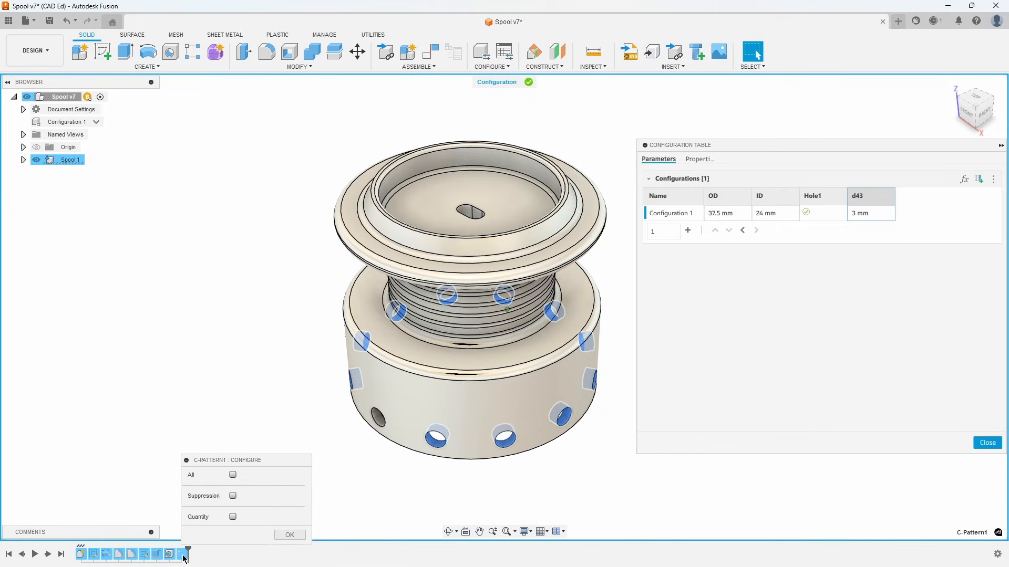
click(232, 517)
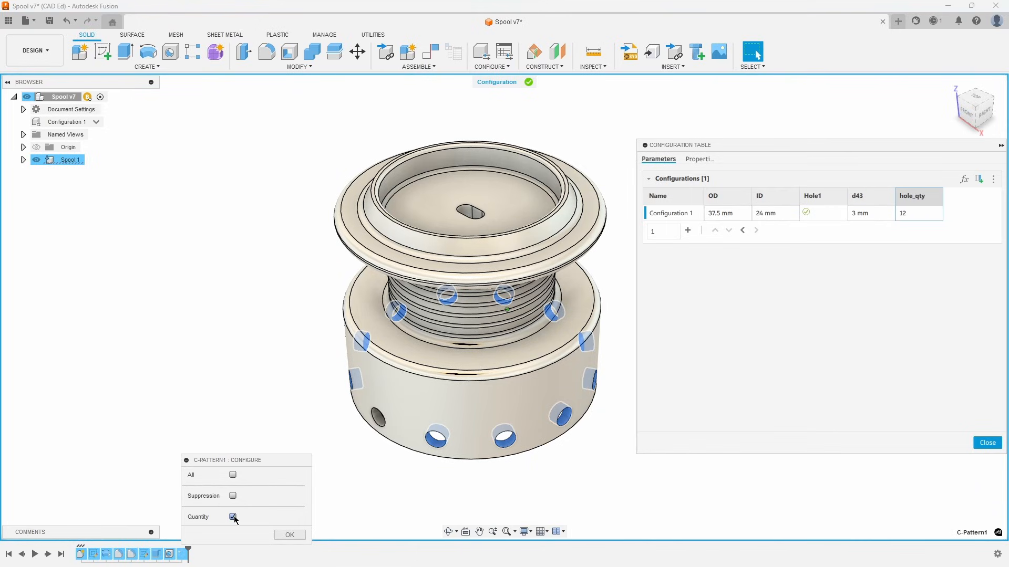
click(291, 536)
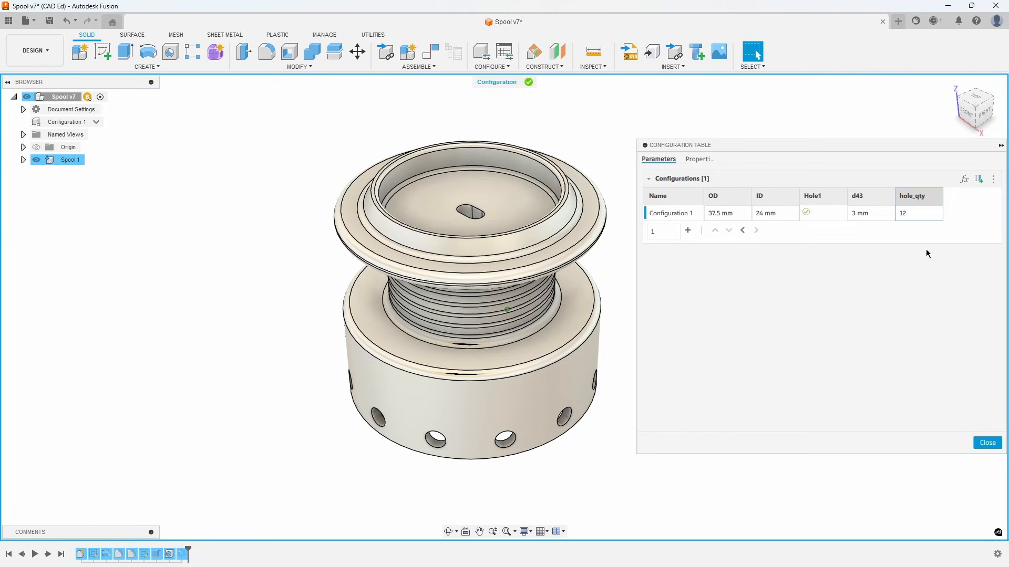
- Rename the d43 column as Hole_dia and the Configuration 1 row as Original
right_click(865, 198)
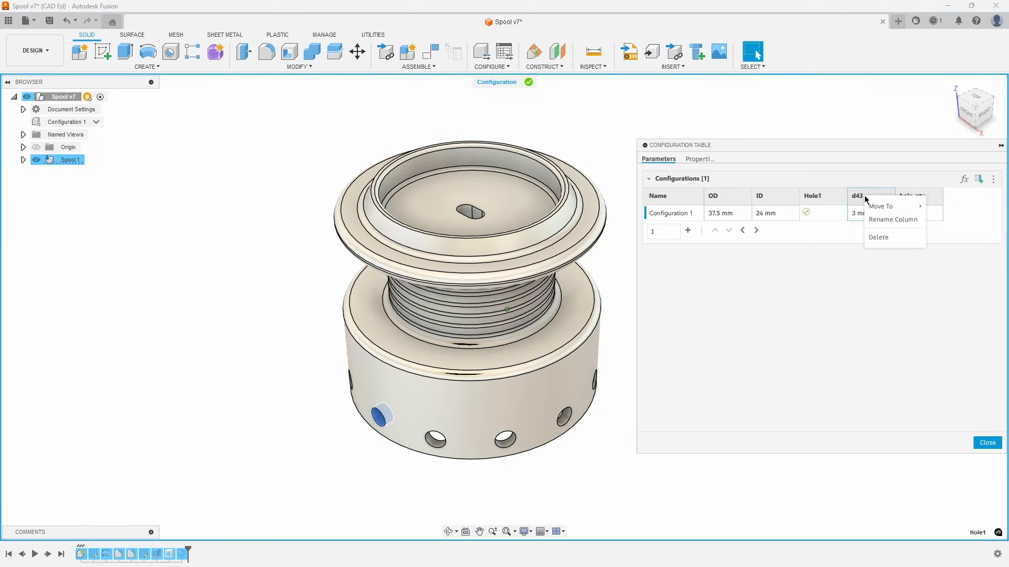
click(878, 220)
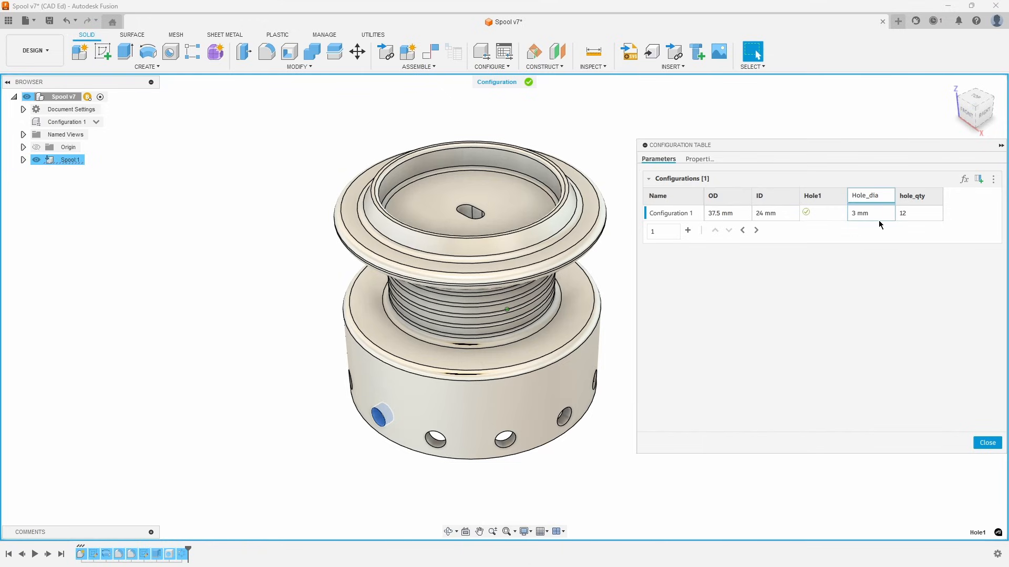
right_click(674, 215)
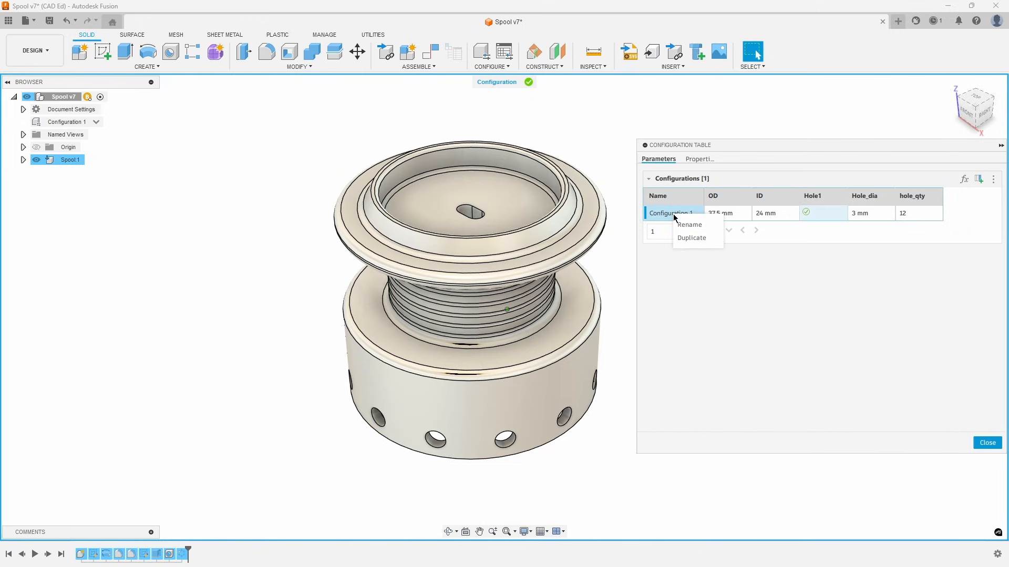
click(700, 225)
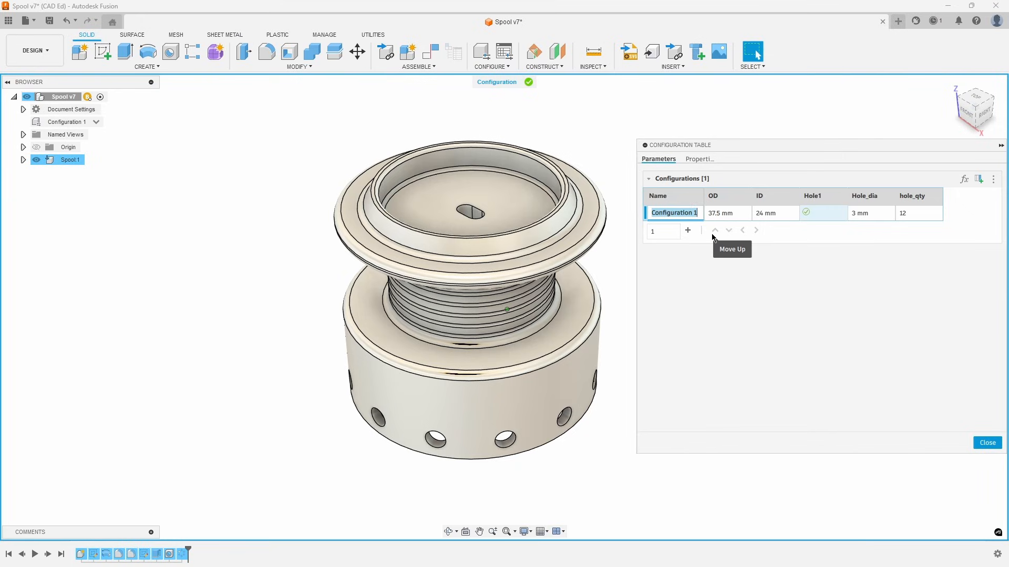
text(Original)
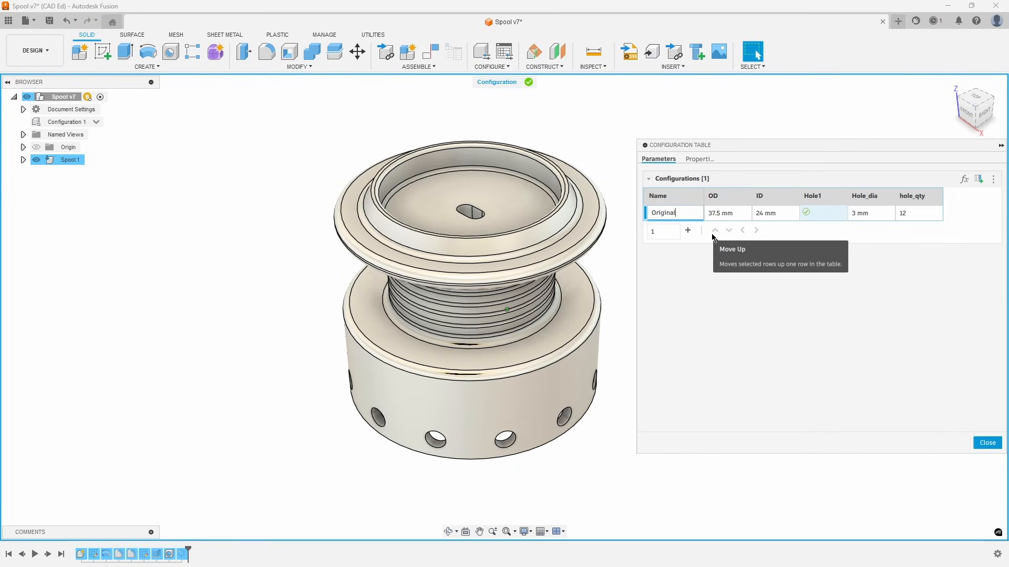
key(Return)
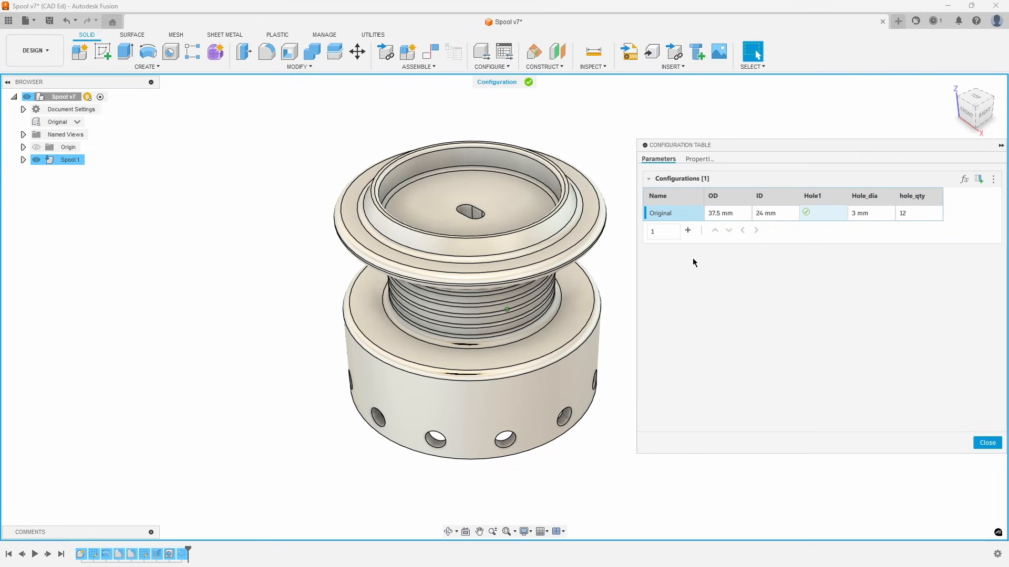
- Add a second configuration with OD 38 mm, ID 20 mm, Hole_dia 4 mm and hole_qty 18
click(688, 231)
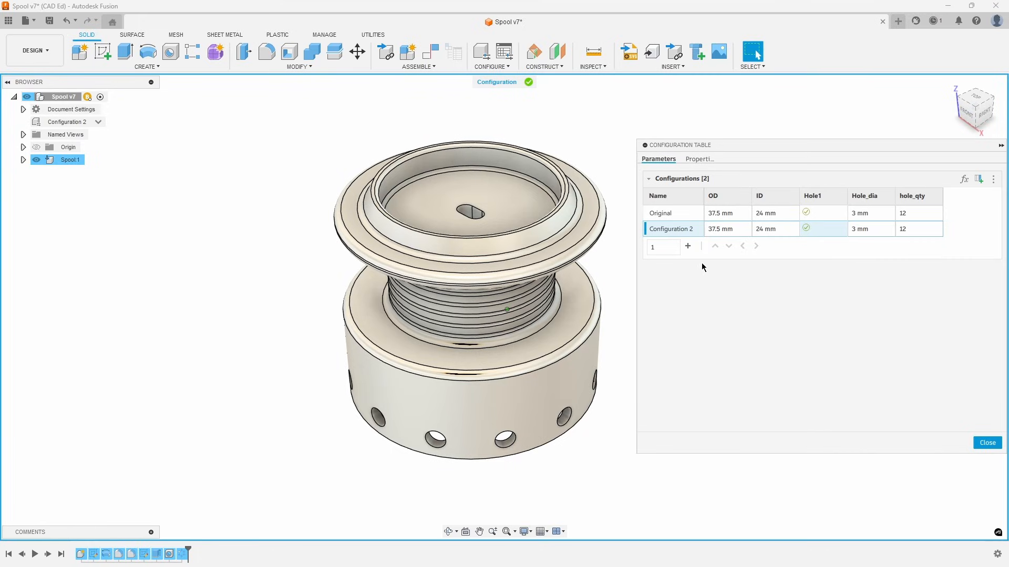
double_click(733, 230)
text(38)
double_click(766, 230)
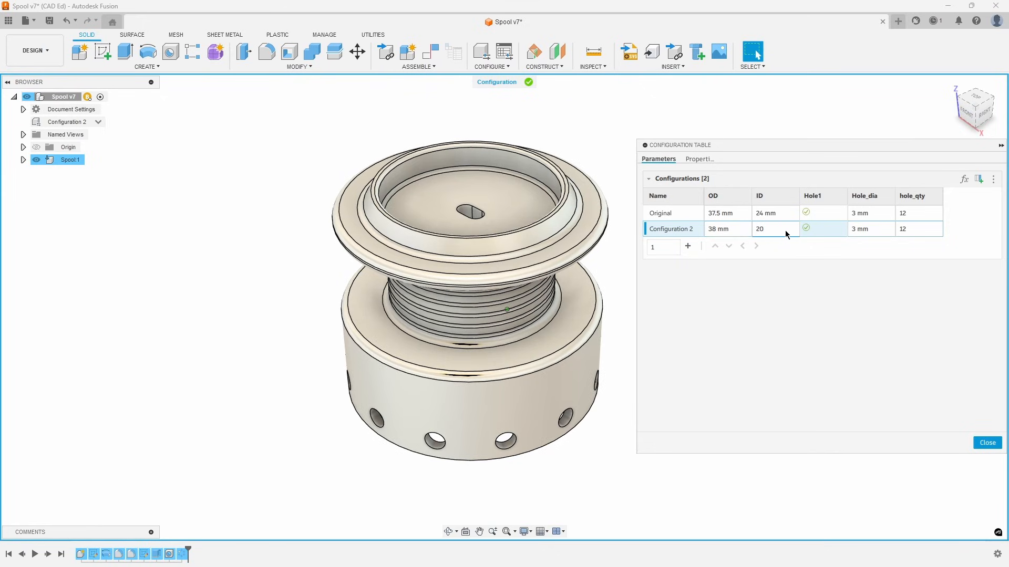
click(854, 230)
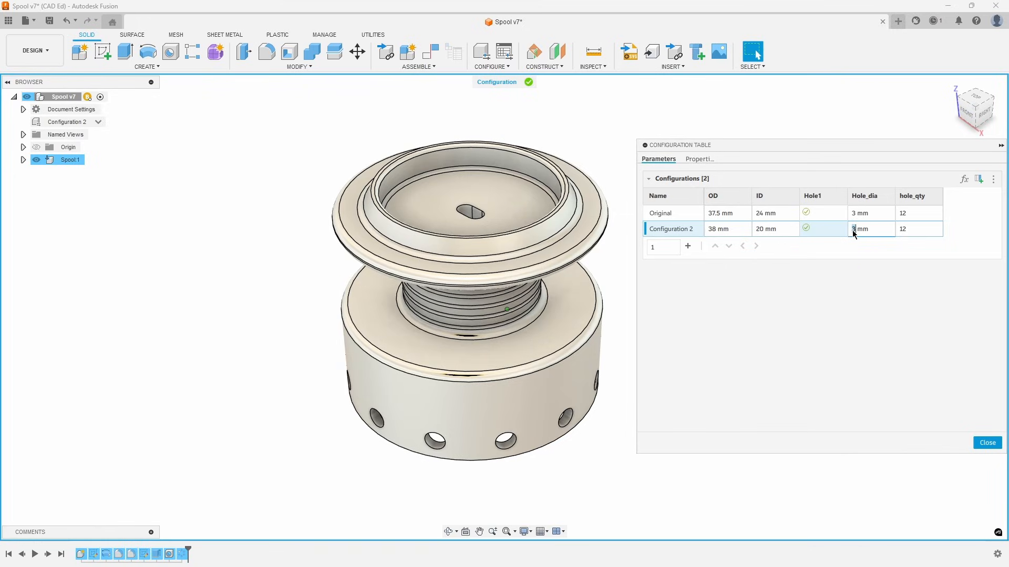
click(904, 230)
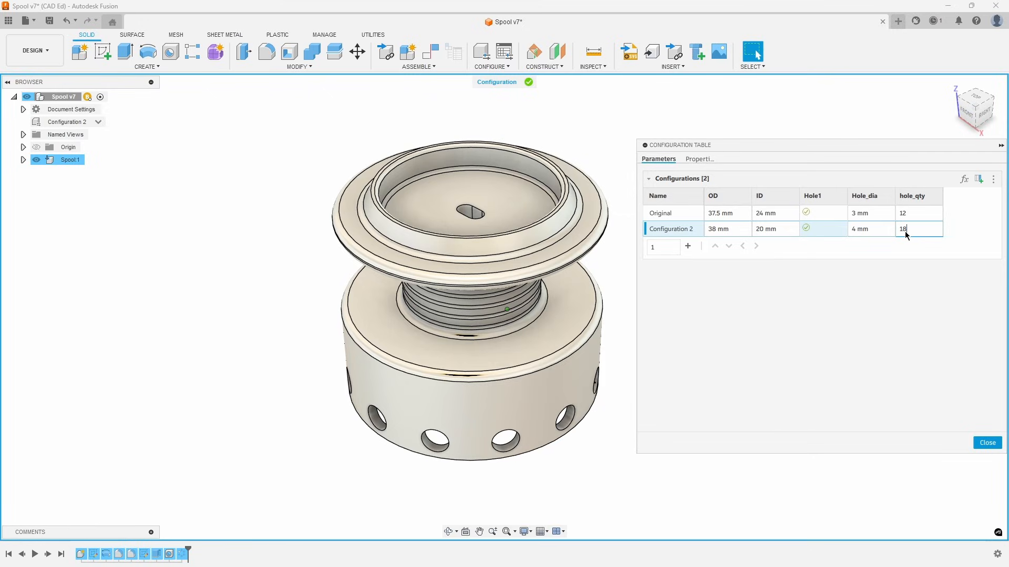
text(18)
key(Return)
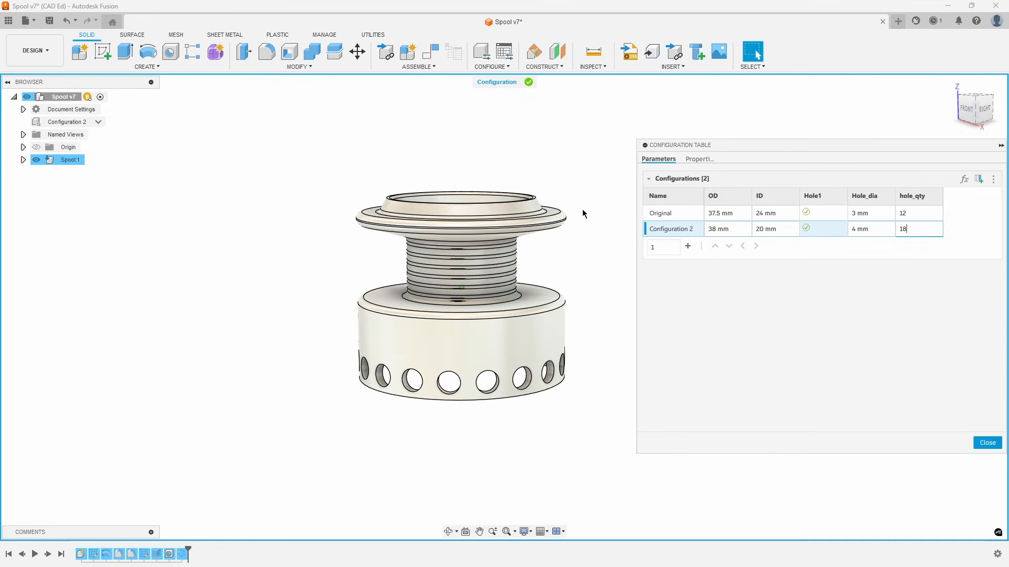
- Rename the Configuration 2 row as Lite
right_click(665, 230)
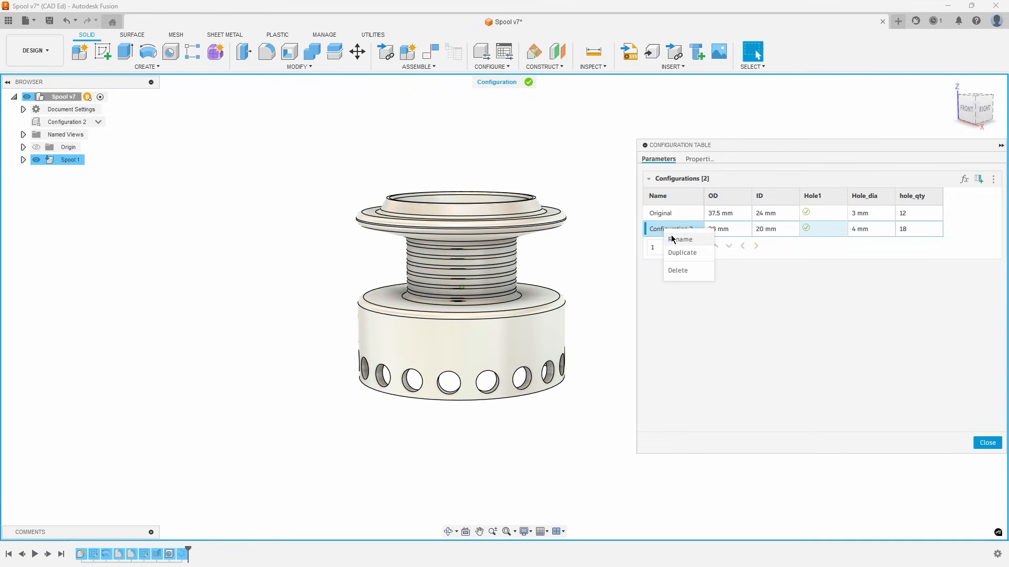
click(672, 239)
text(Lit)
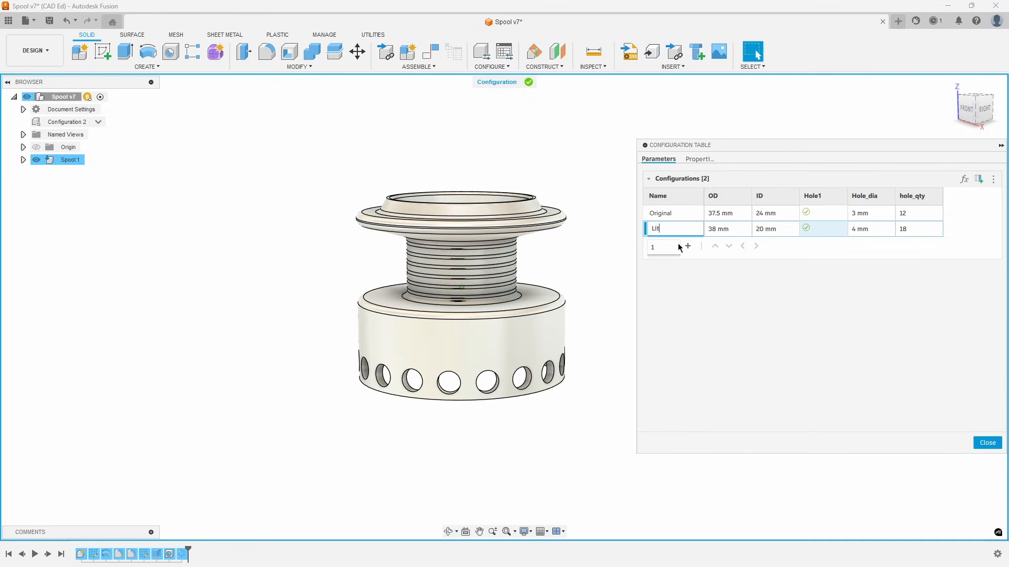
text(e)
key(Return)
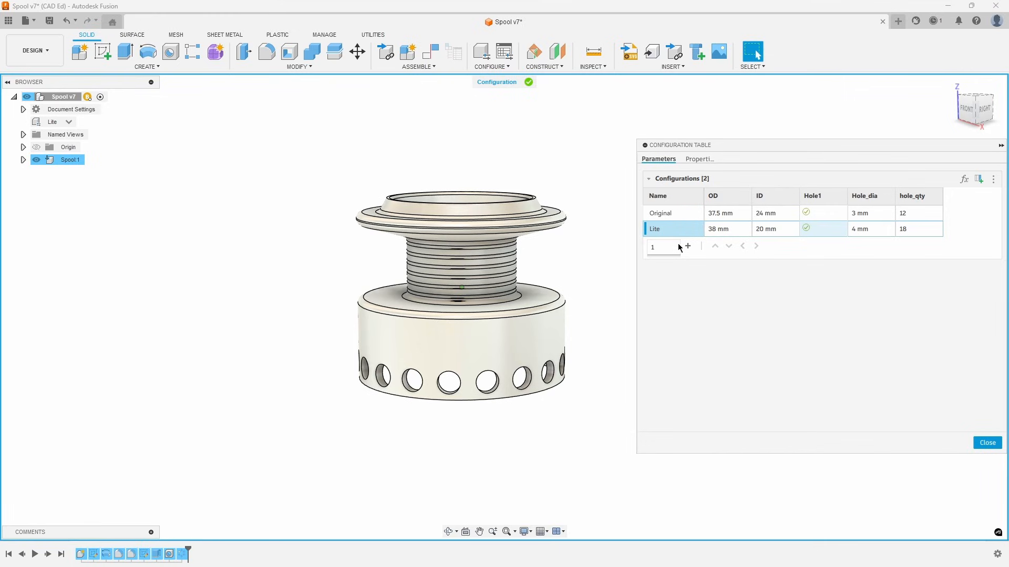
- Activate the Original configuration in the configuration table
click(646, 213)
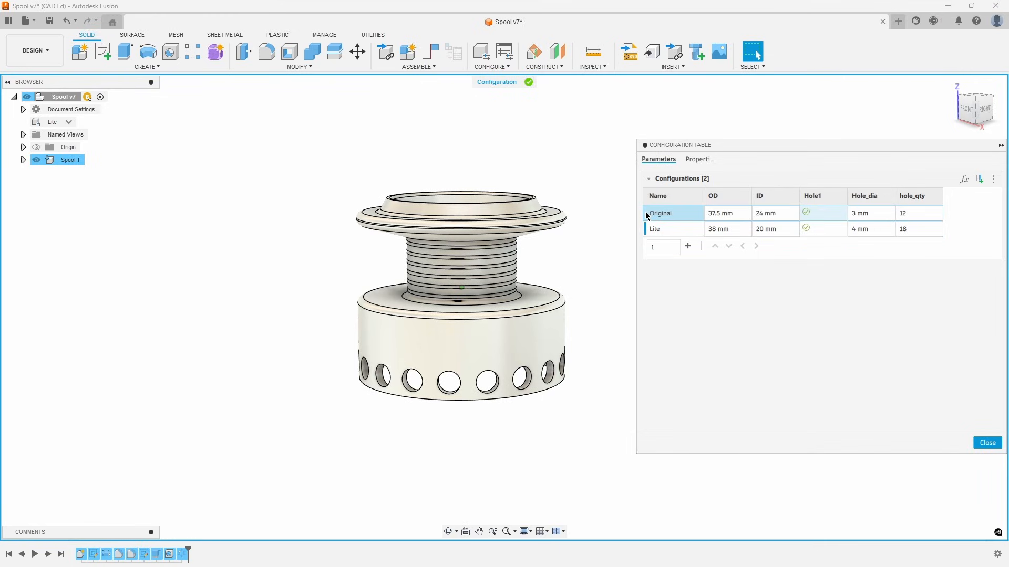
click(646, 229)
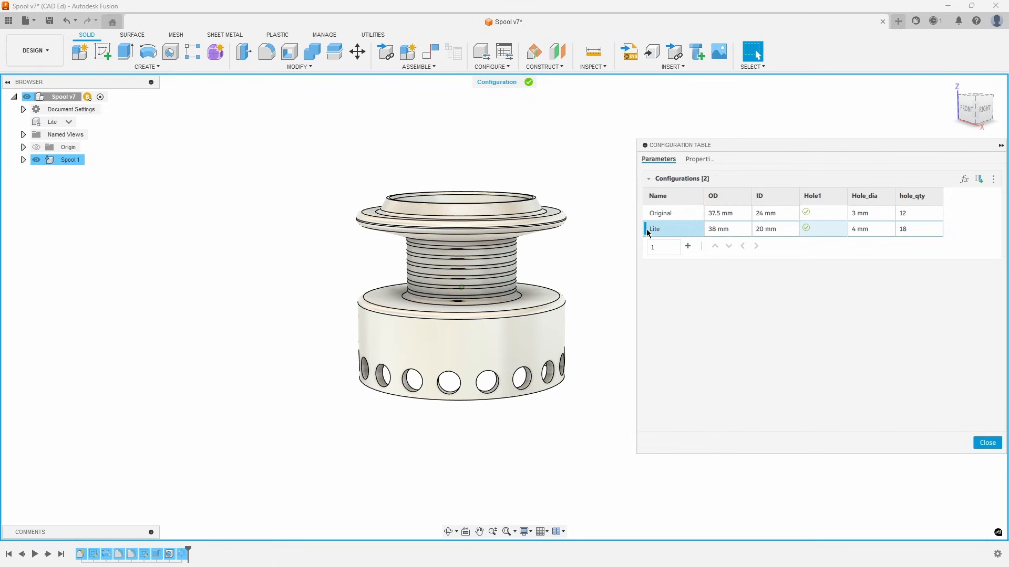
click(646, 214)
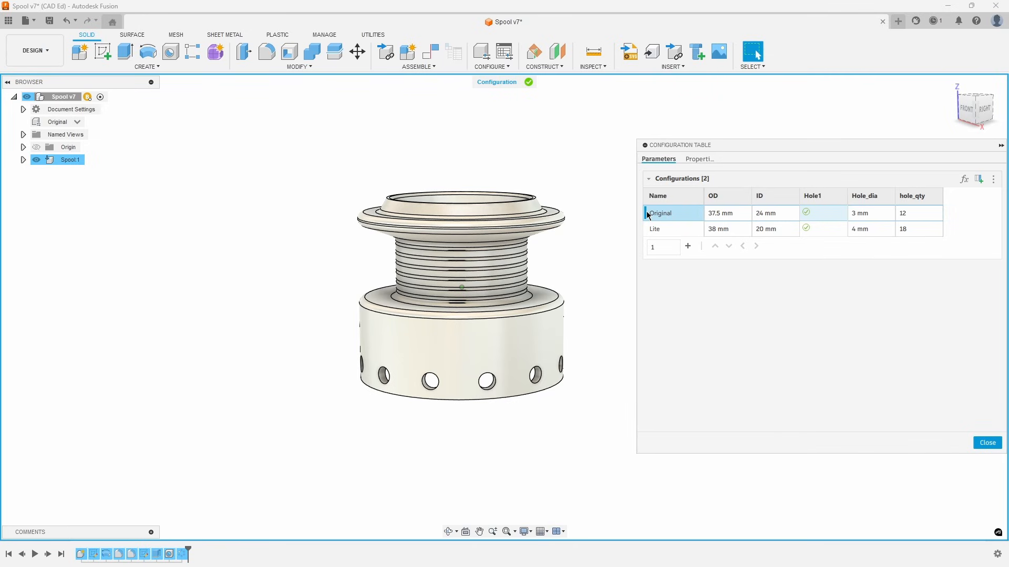
- Add the physical material of the top-level spool component to the configuration table
right_click(68, 100)
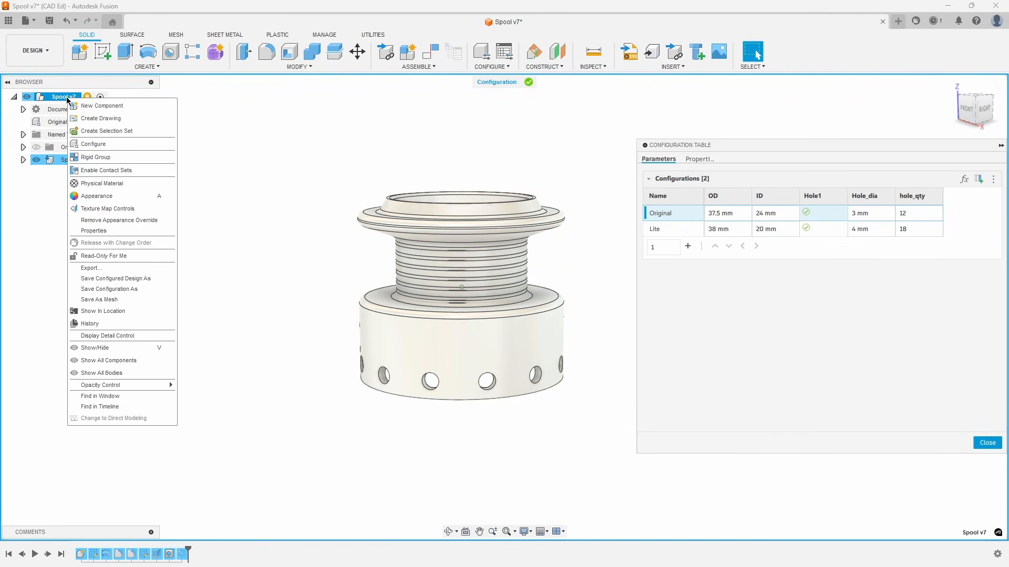
click(120, 148)
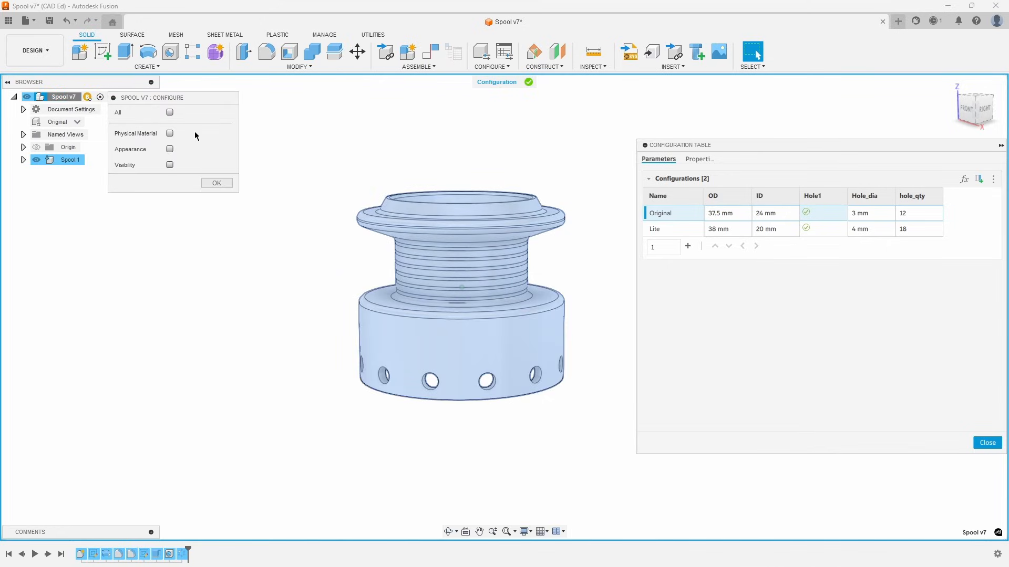
click(169, 134)
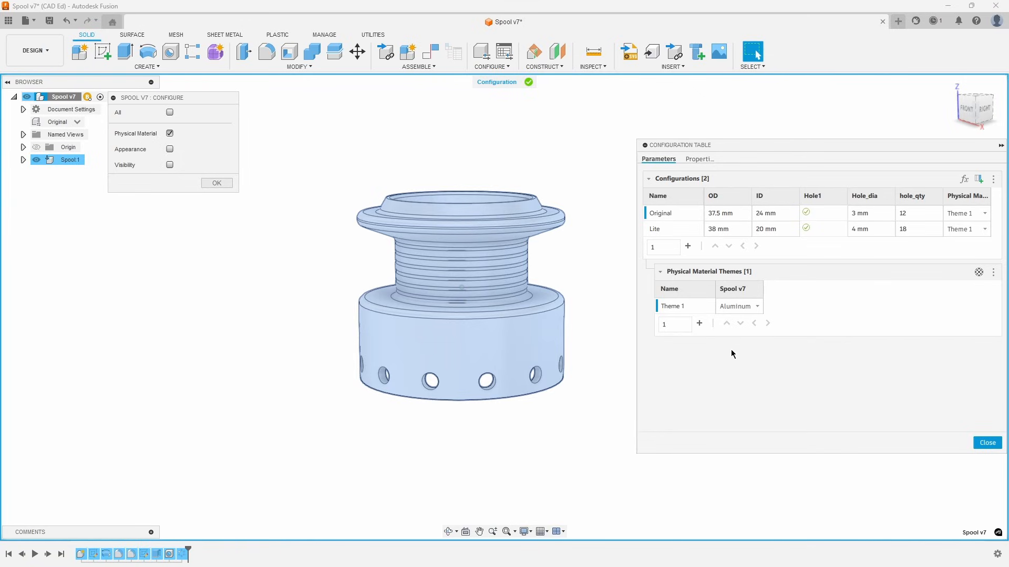
- Rename the physical material theme Theme 1 as Aluminum and close the configuration table
right_click(682, 309)
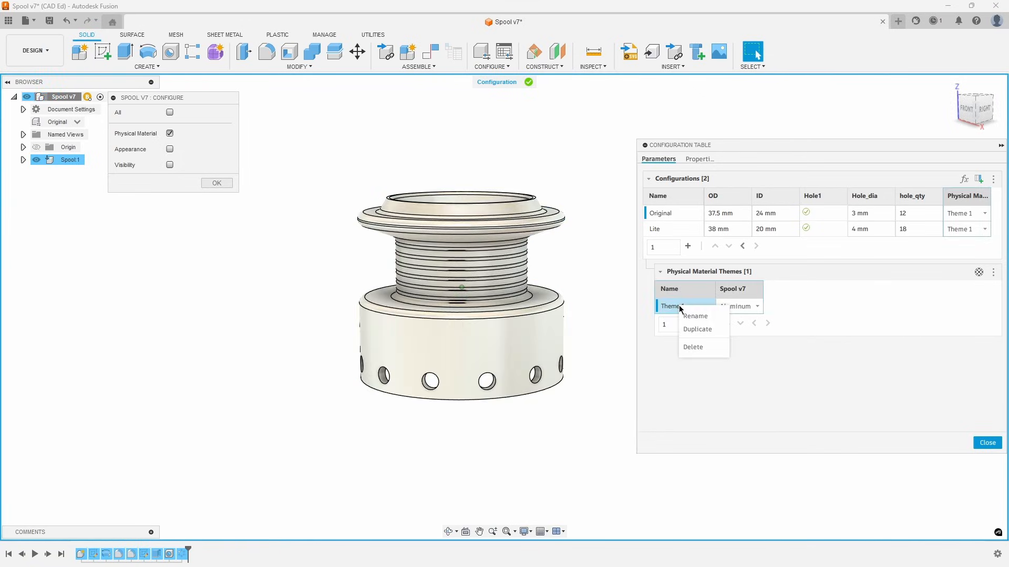
click(695, 317)
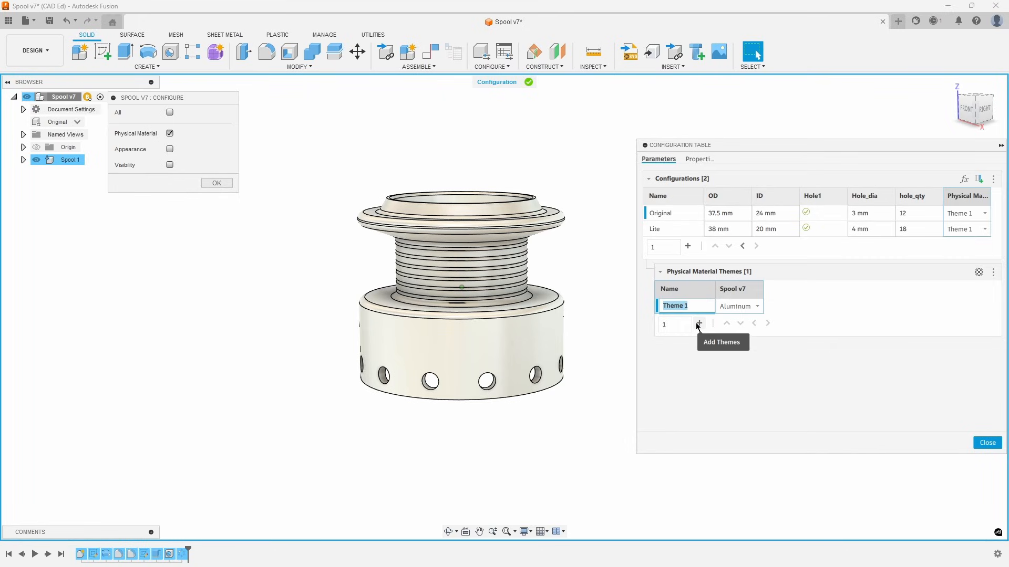
text(Aluminum)
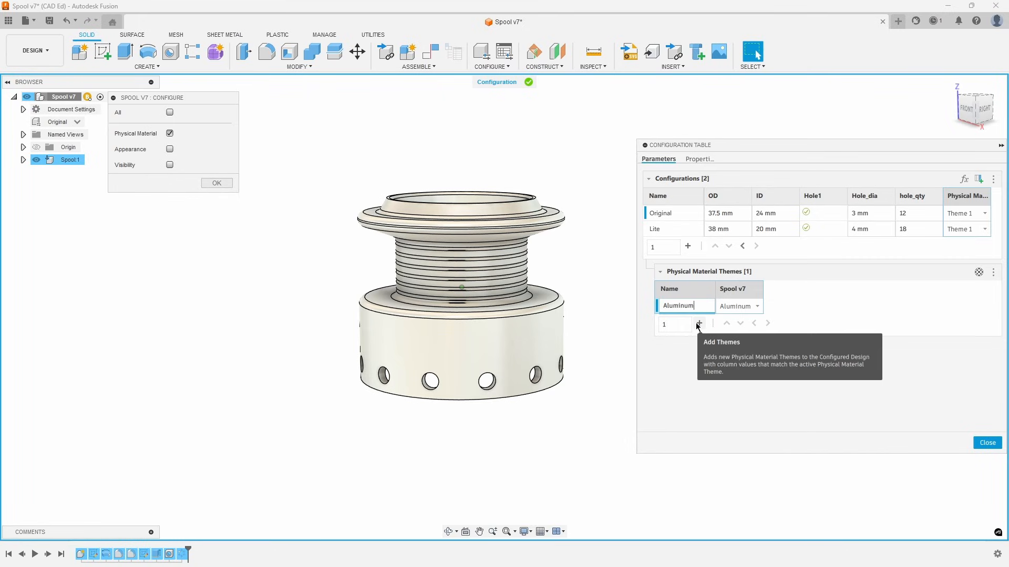
key(Return)
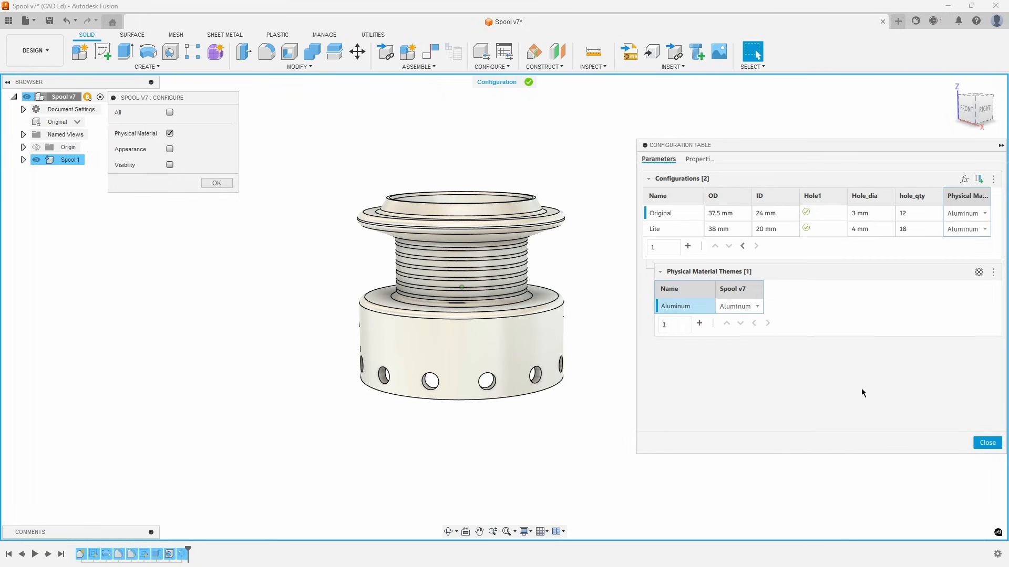
click(990, 444)
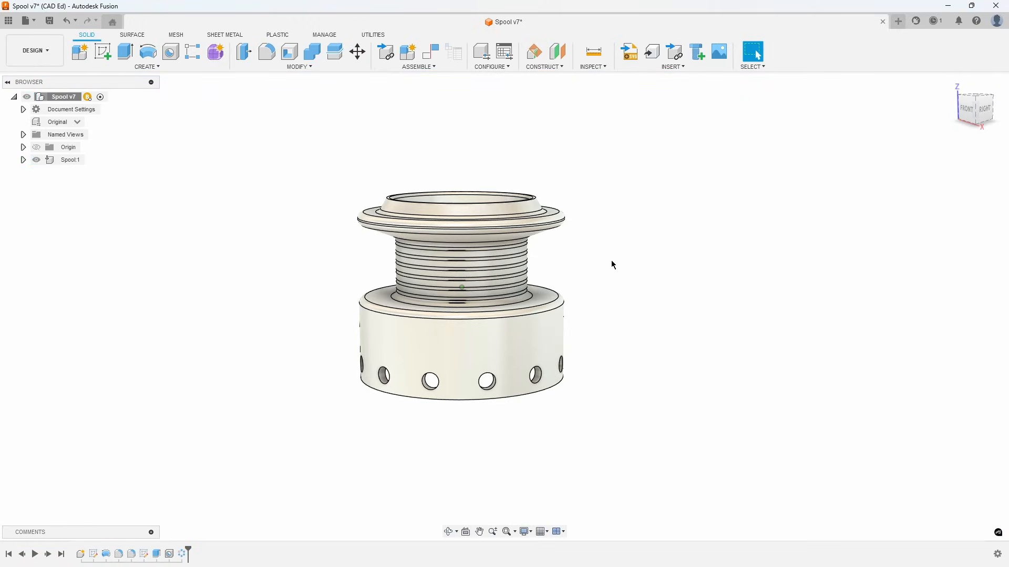
- Search the physical material library for steel and apply the plain Steel material to the spool
click(304, 67)
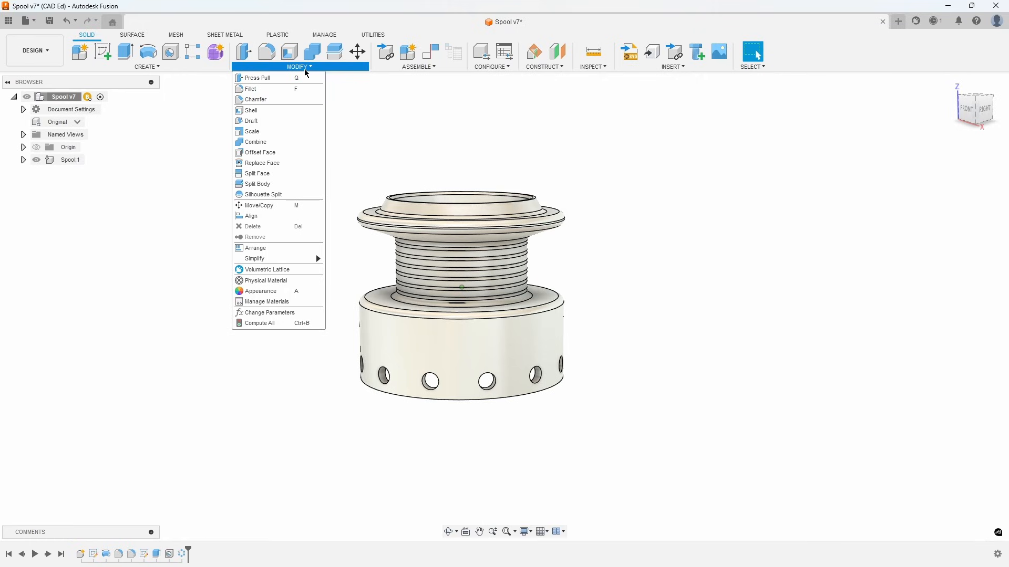
click(300, 283)
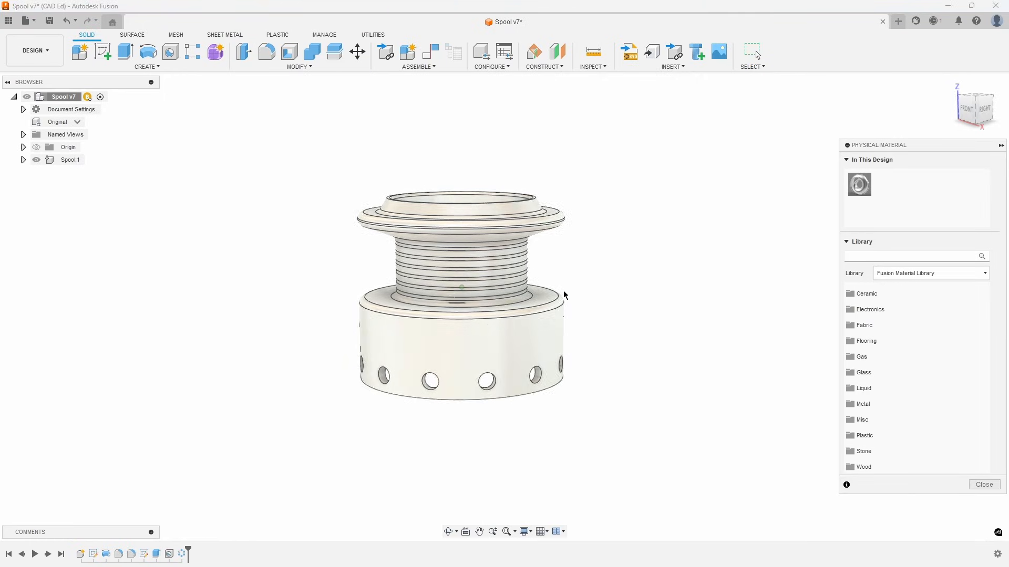
click(872, 257)
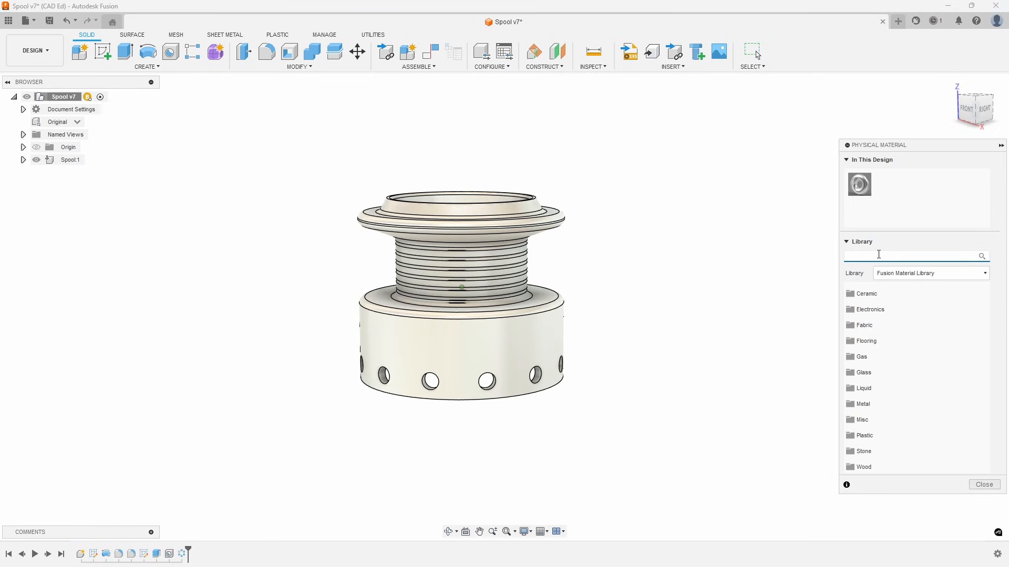
text(steel)
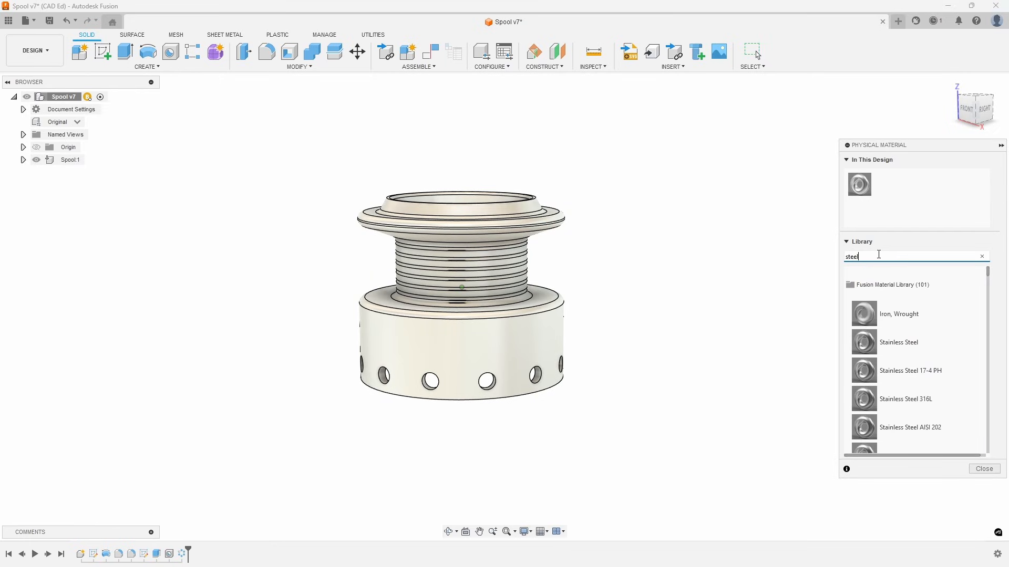
scroll(917, 336, down, 8)
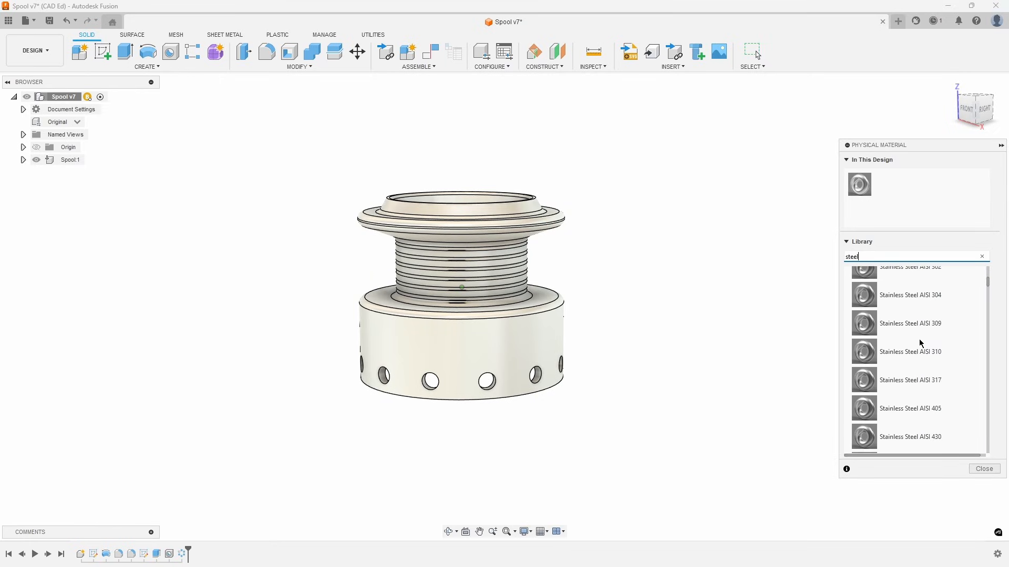
scroll(917, 344, down, 5)
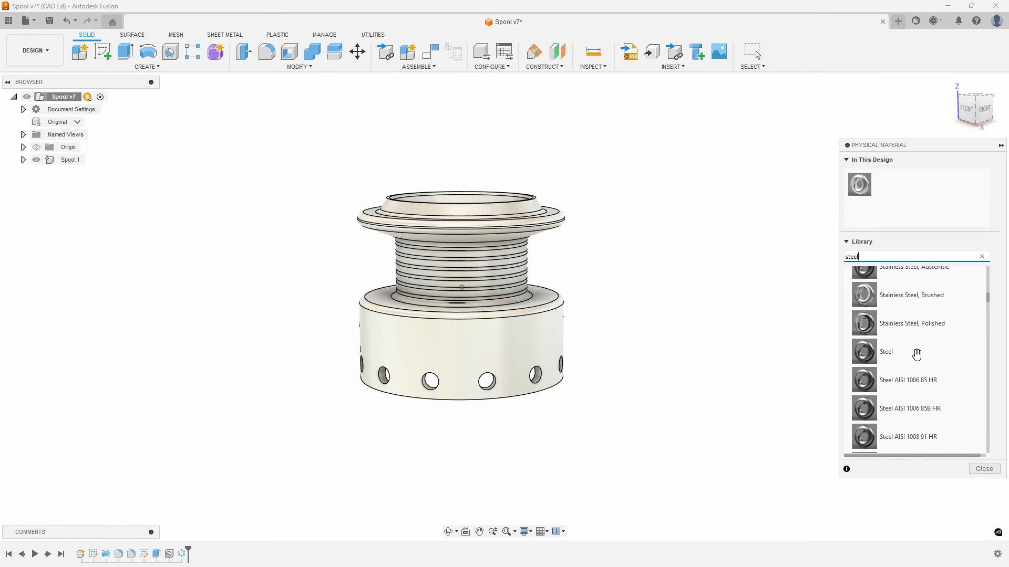
drag(865, 354, 472, 274)
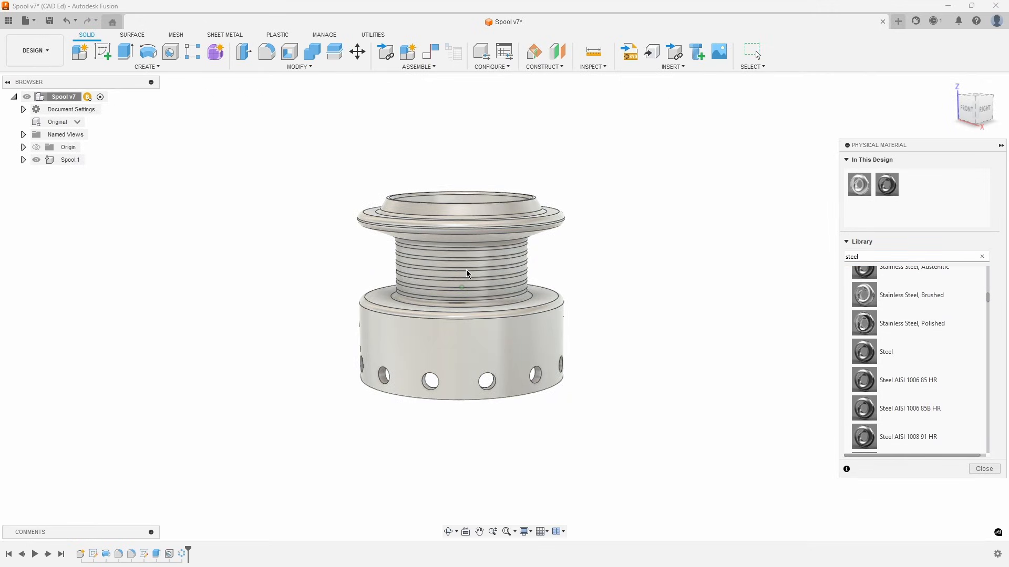
click(979, 469)
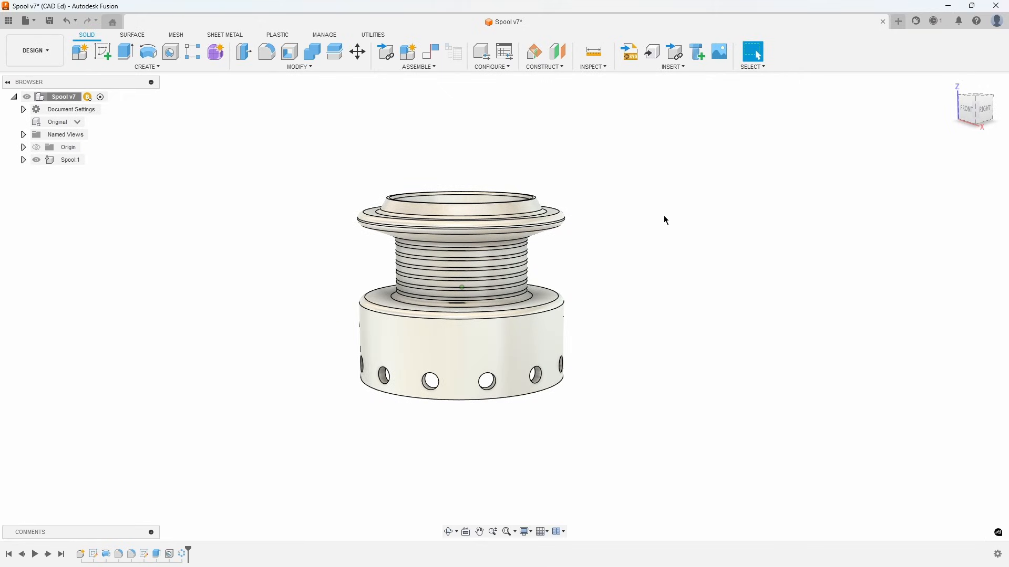
- Reopen the configuration table and add a second physical material theme named Steel that uses the Steel material
click(504, 53)
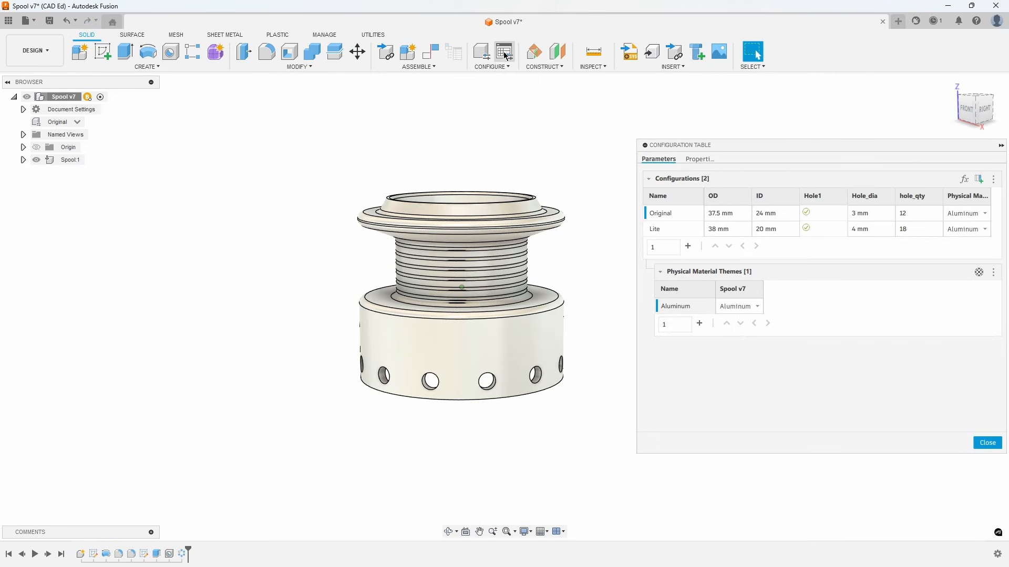
click(757, 307)
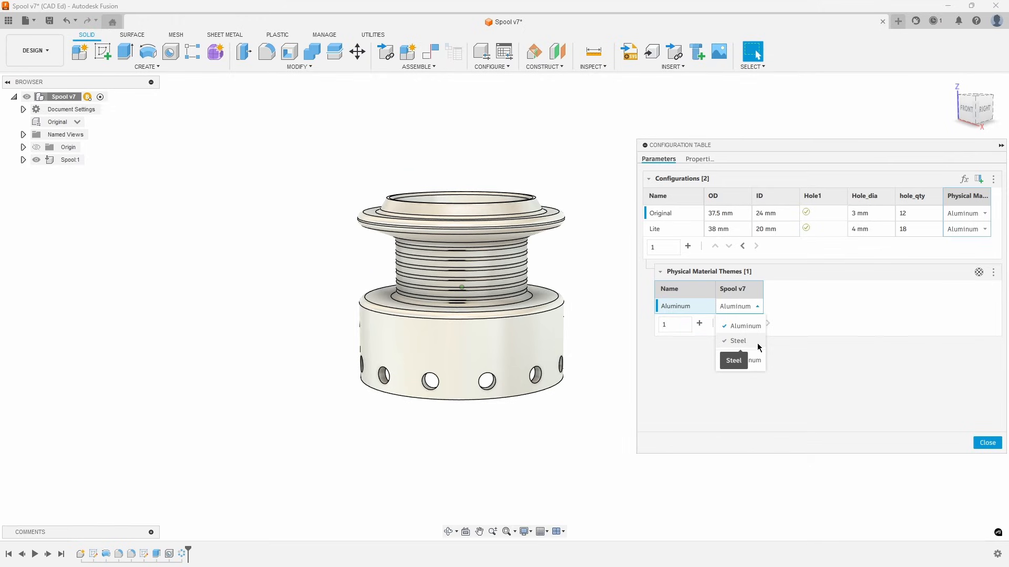
click(808, 296)
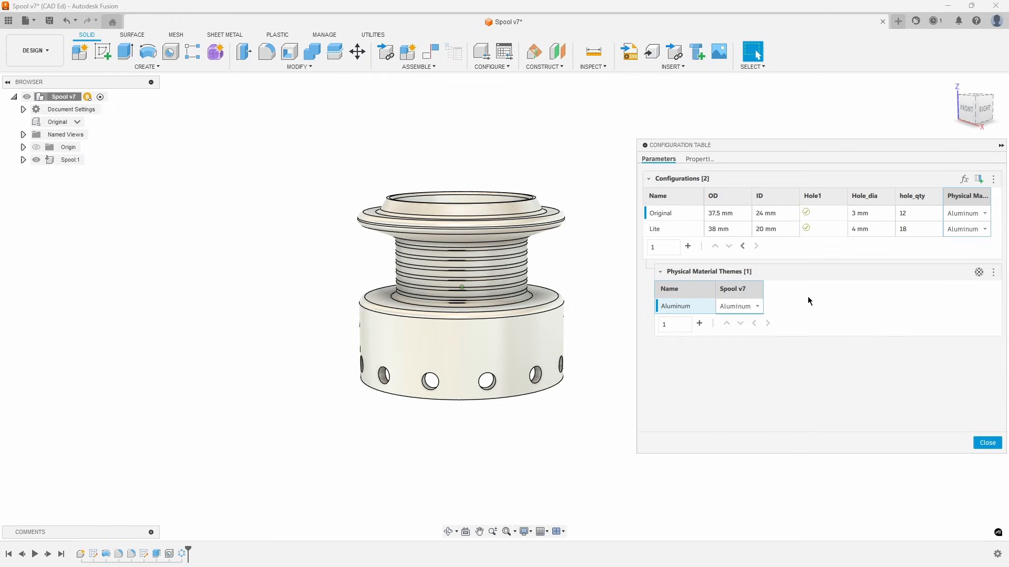
click(700, 324)
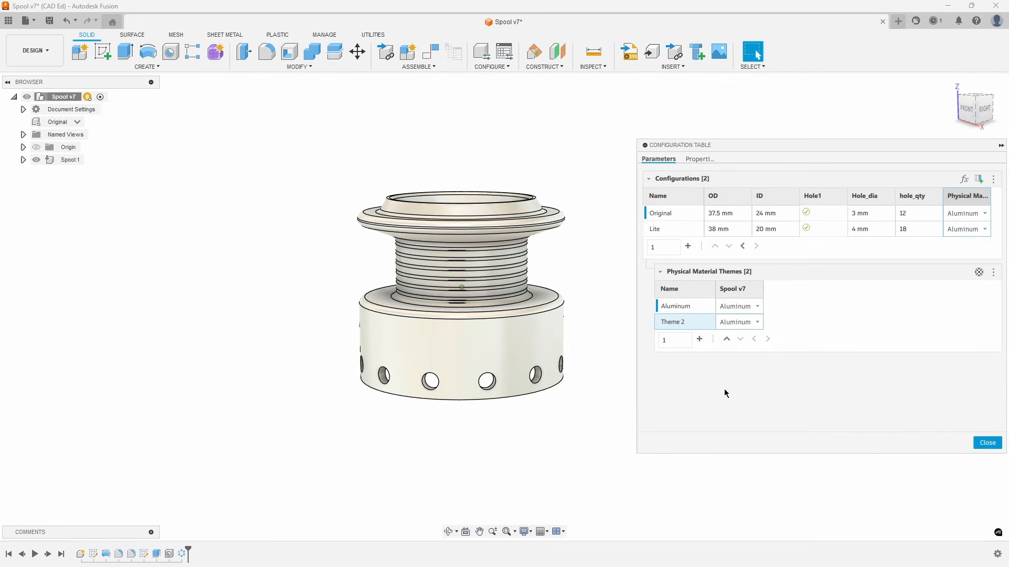
right_click(678, 323)
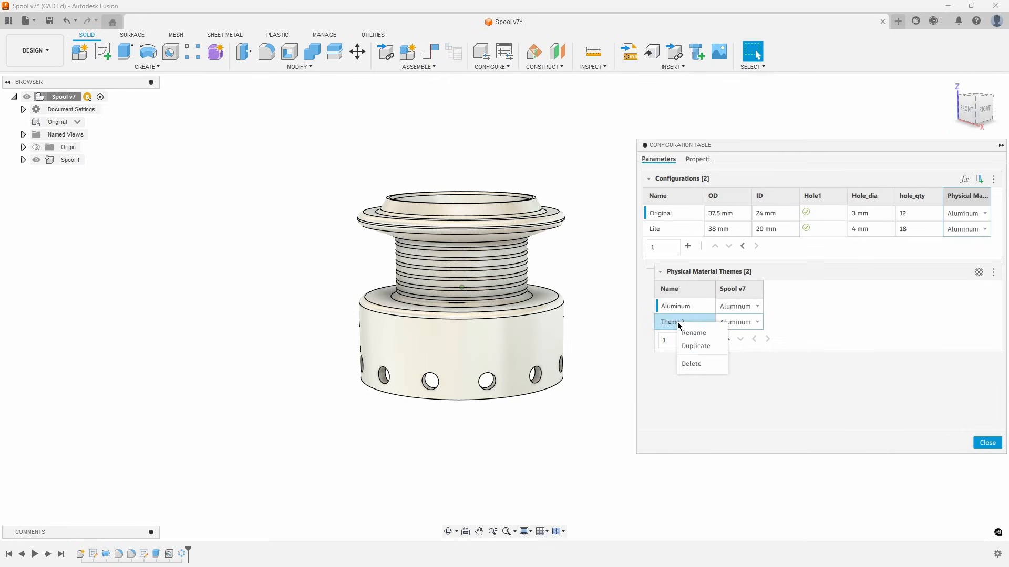
click(690, 337)
text(S)
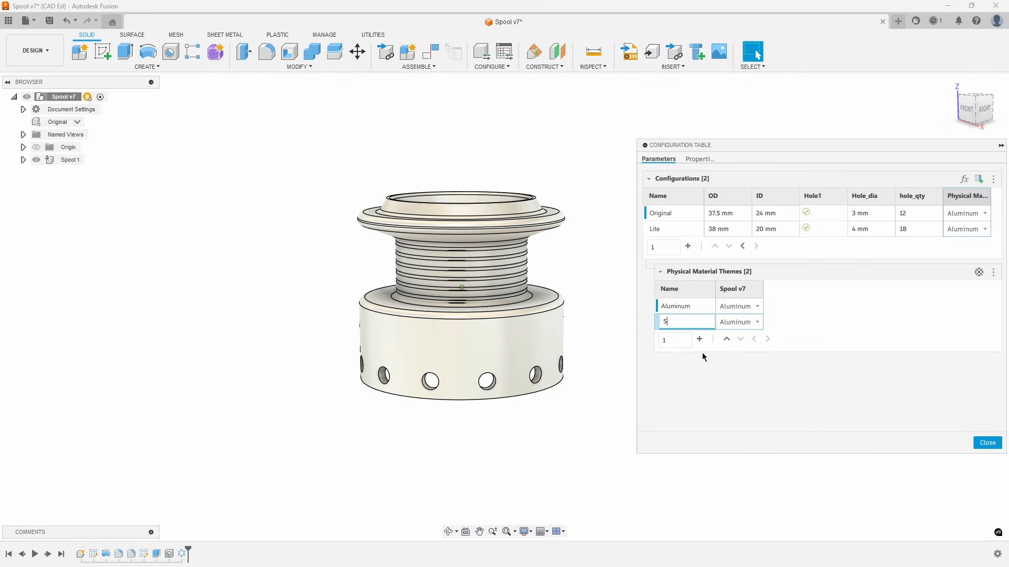
text(teel)
key(Return)
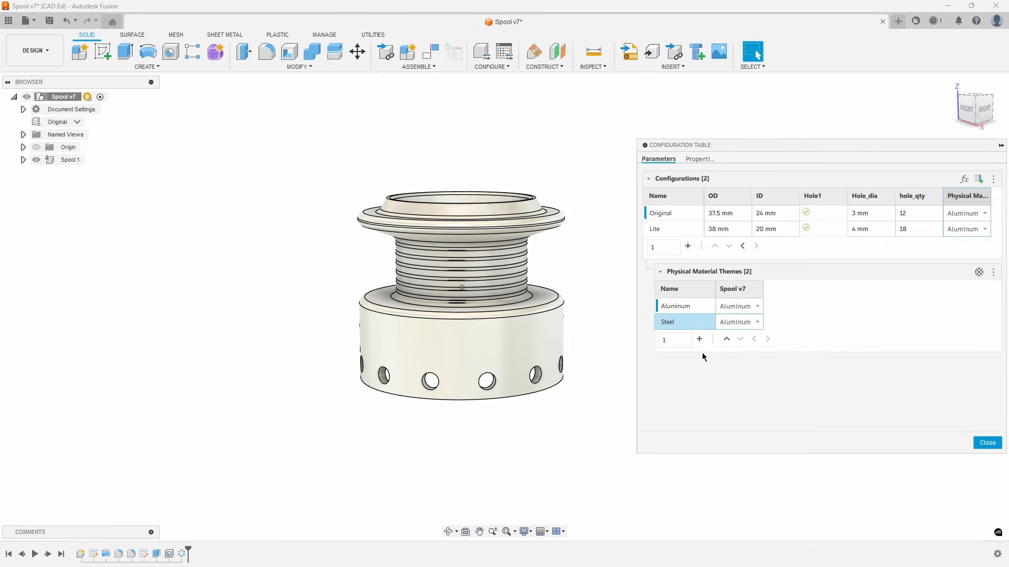
click(757, 324)
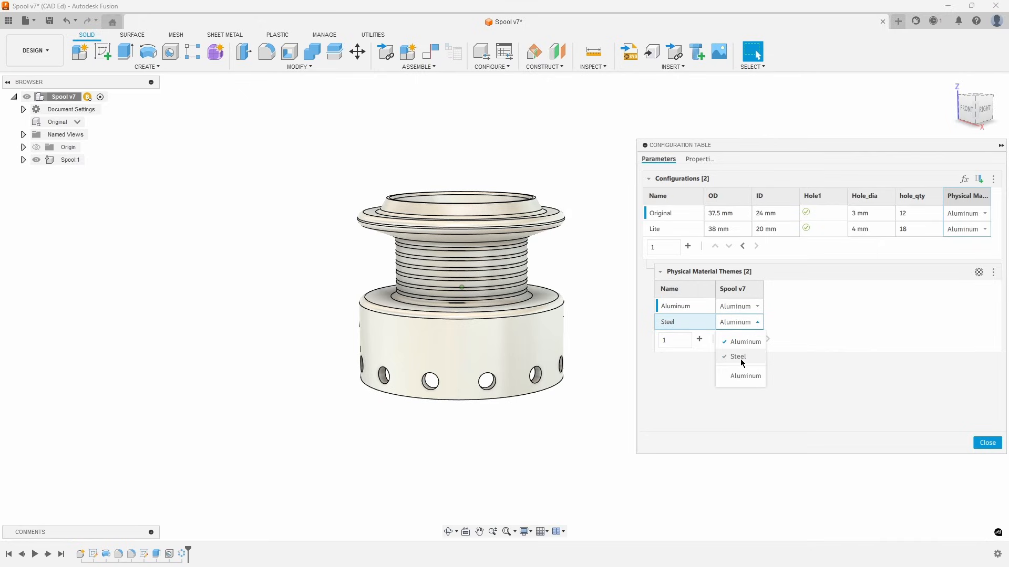
click(740, 359)
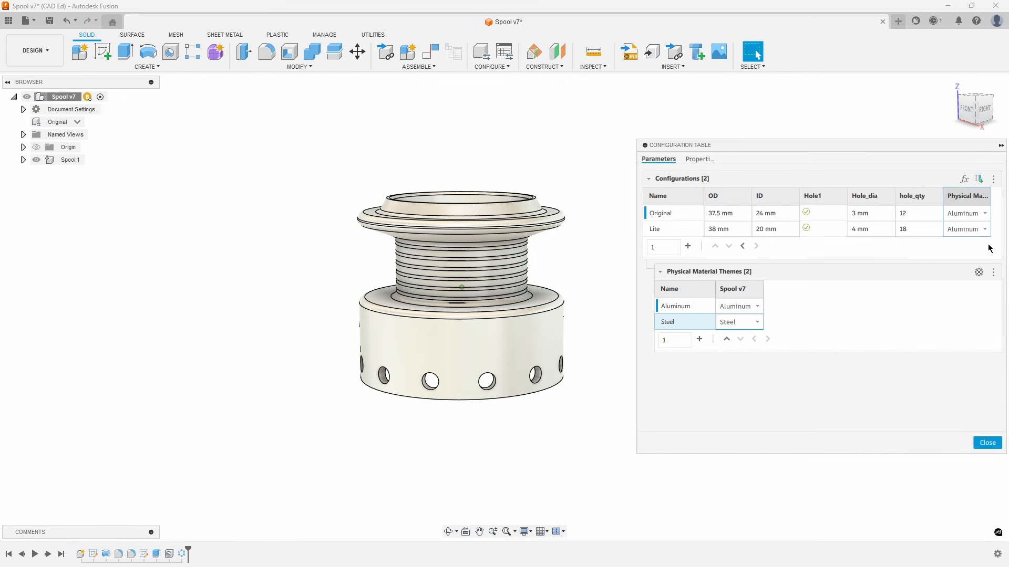
- Assign the Steel material theme to the Original configuration and close the configuration table
click(985, 214)
click(985, 214)
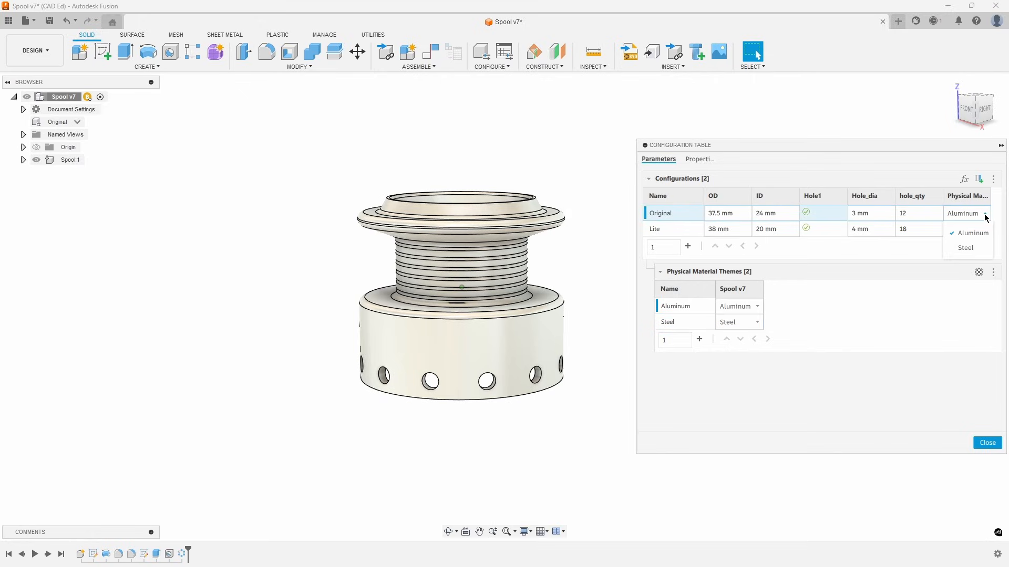
click(967, 248)
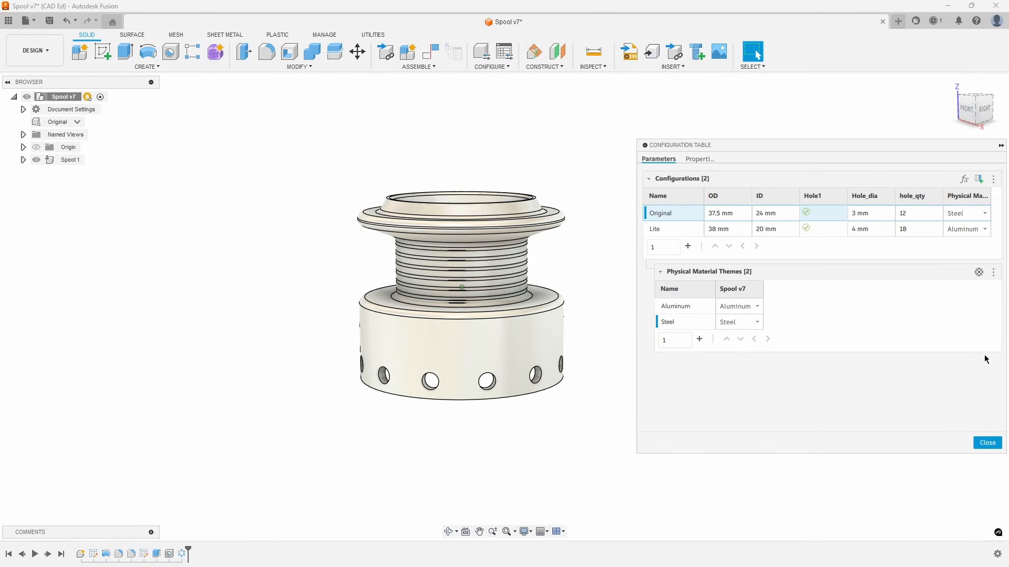
click(987, 442)
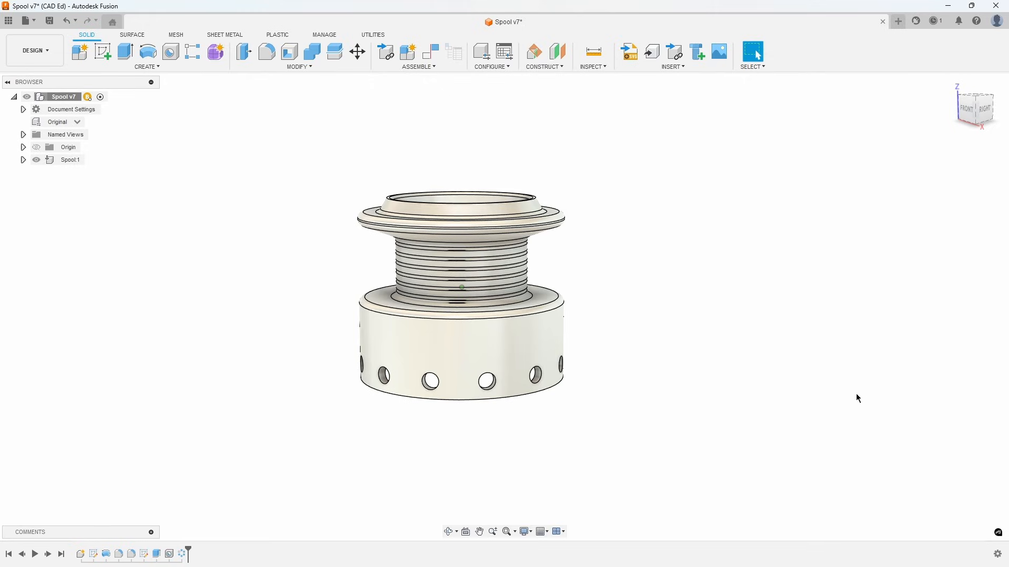
- Activate the Lite configuration of the spool, then return to Original to compare the two variants
click(80, 123)
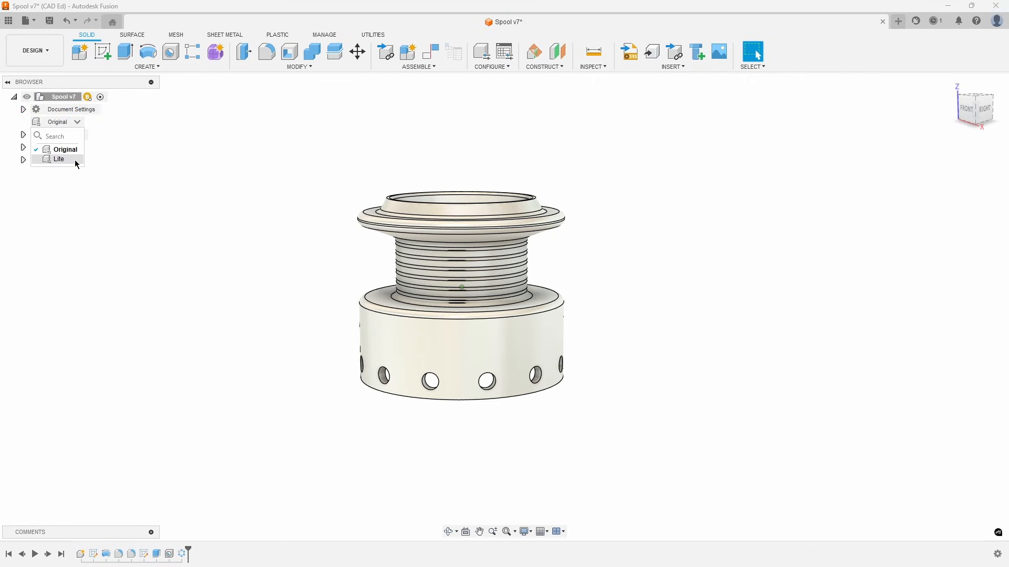
click(77, 160)
click(72, 123)
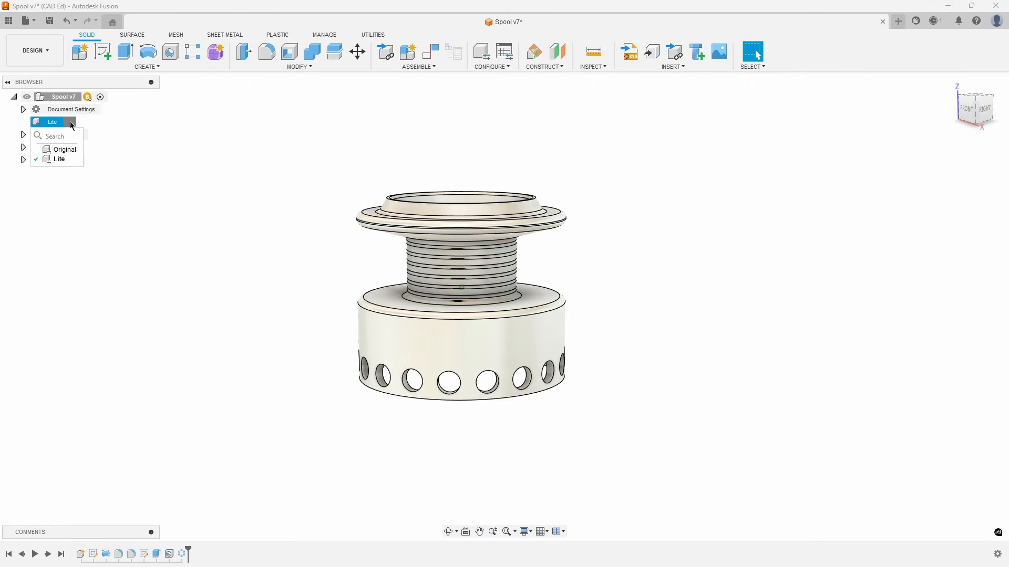
click(74, 151)
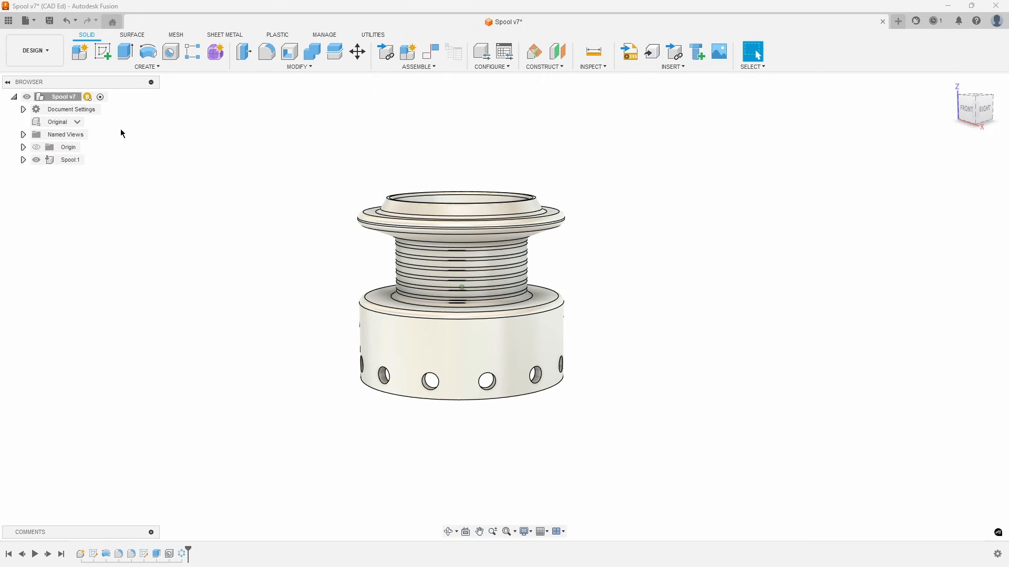
- Check the material and mass of the Original configuration in the spool's component properties
right_click(72, 96)
click(106, 228)
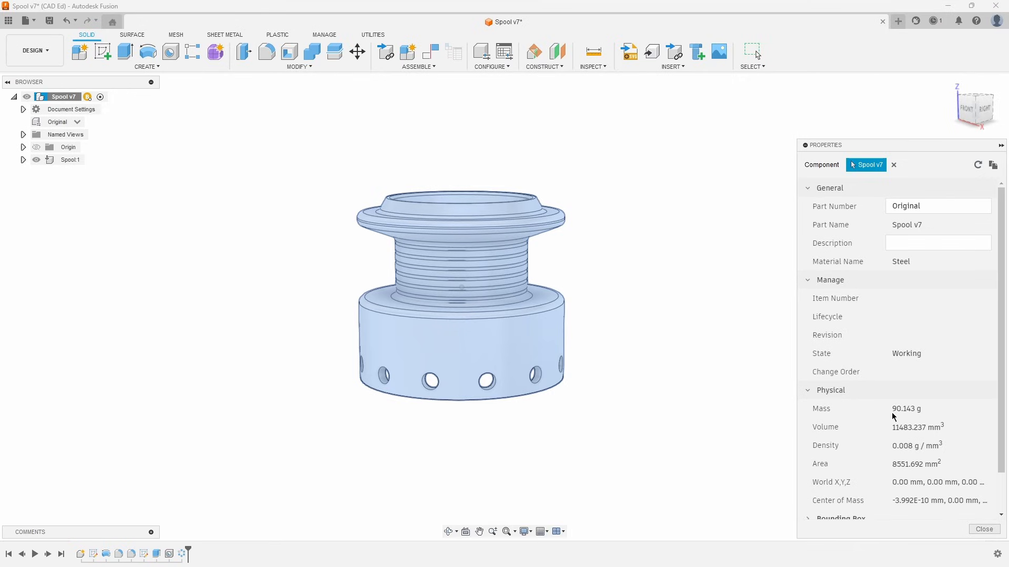
click(984, 529)
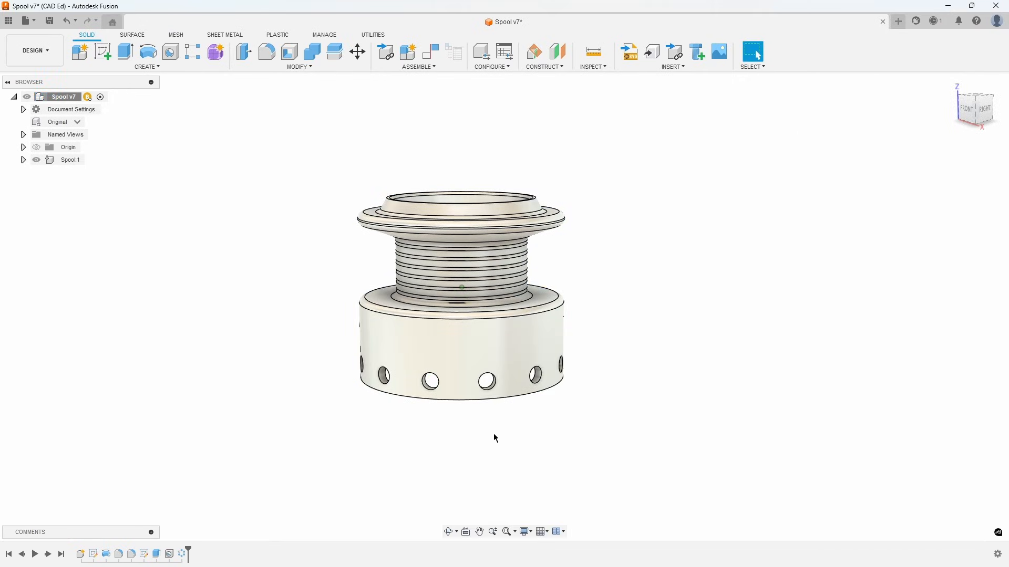
- Activate the Lite configuration and check its material and mass in the spool's component properties
click(80, 122)
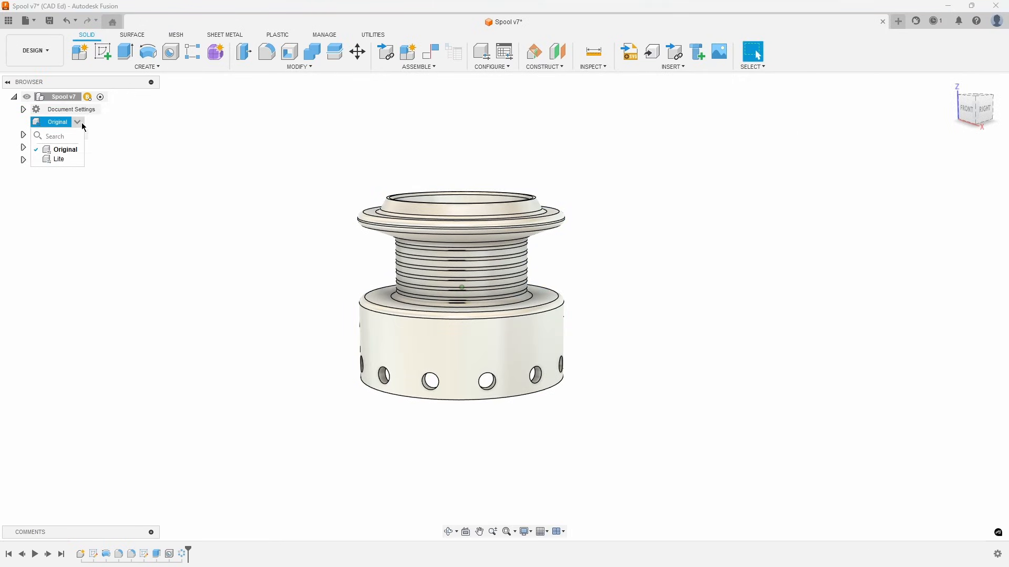
click(75, 161)
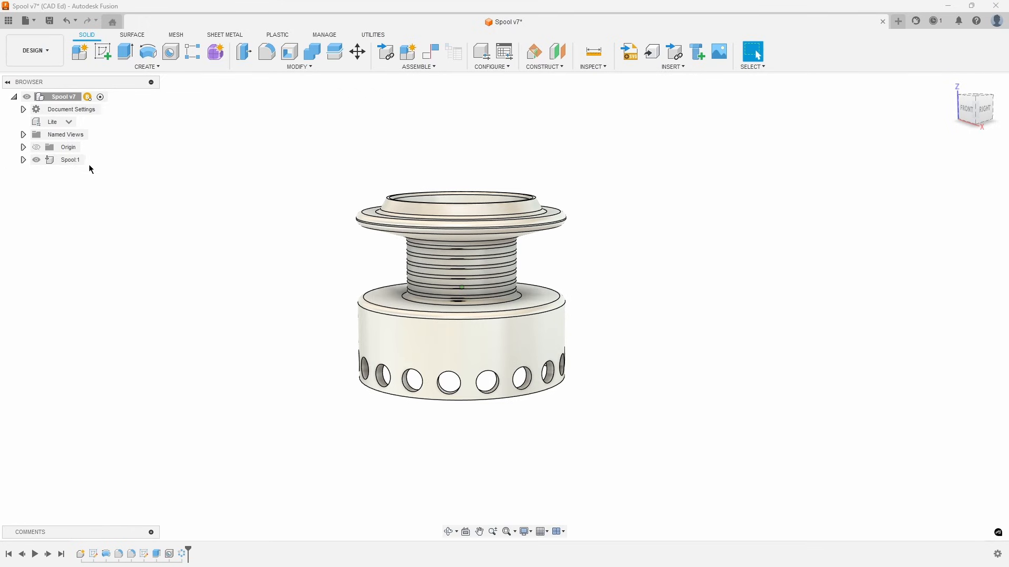
right_click(65, 98)
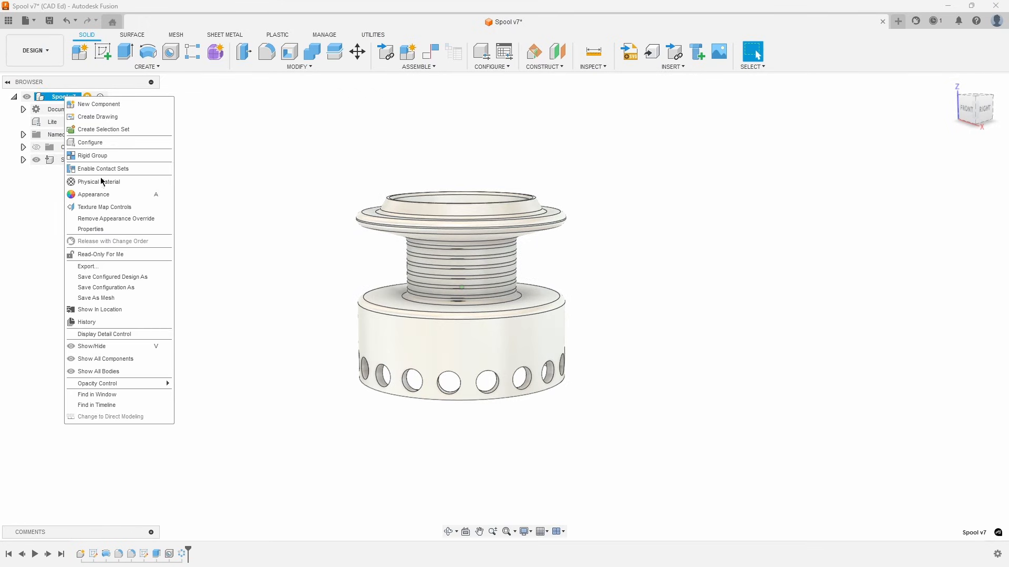
click(112, 229)
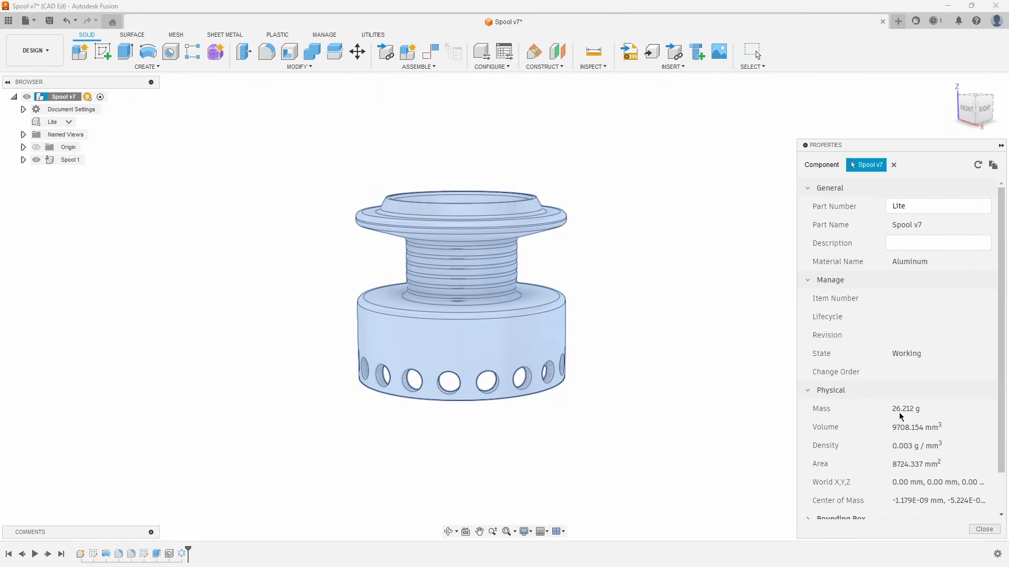
click(984, 529)
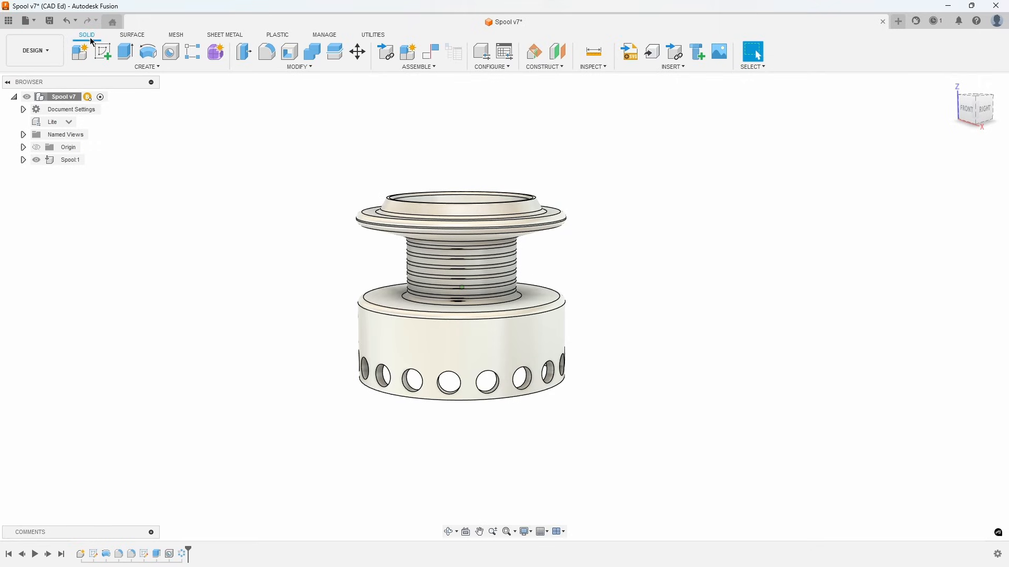
- Save the spool, accepting its conversion to a configured design, with the version description Create Configured Design
click(51, 21)
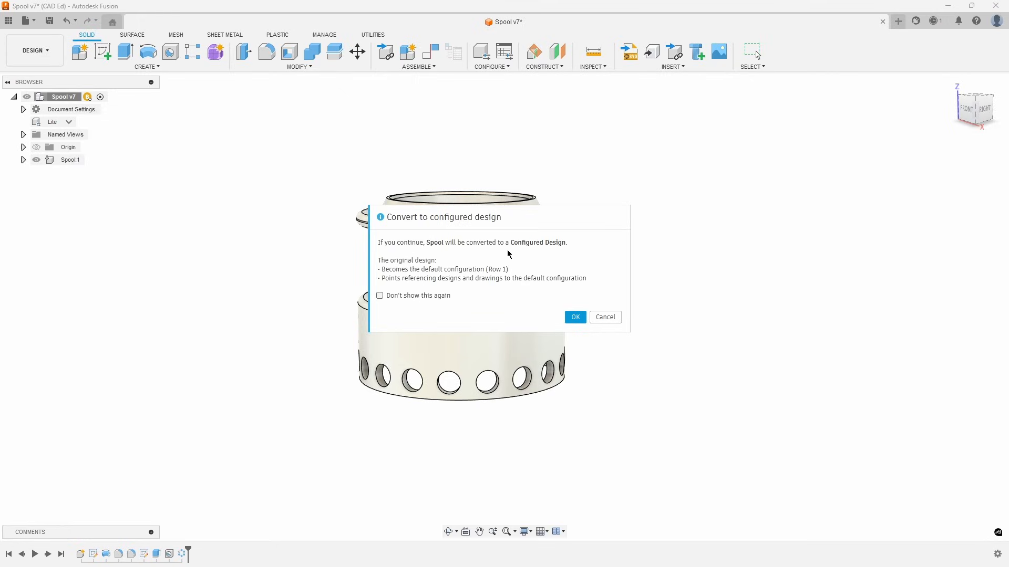
click(575, 316)
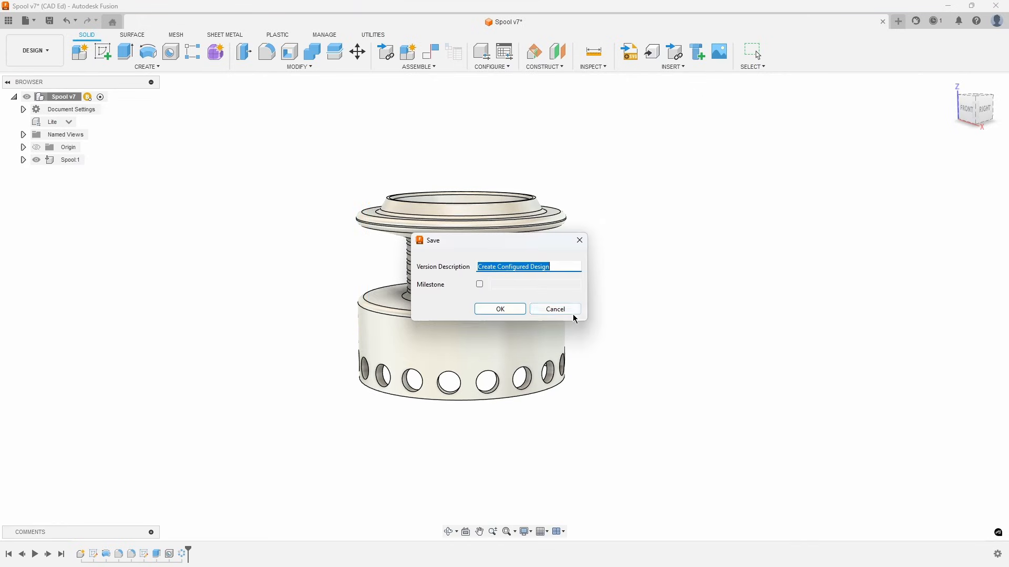
click(510, 311)
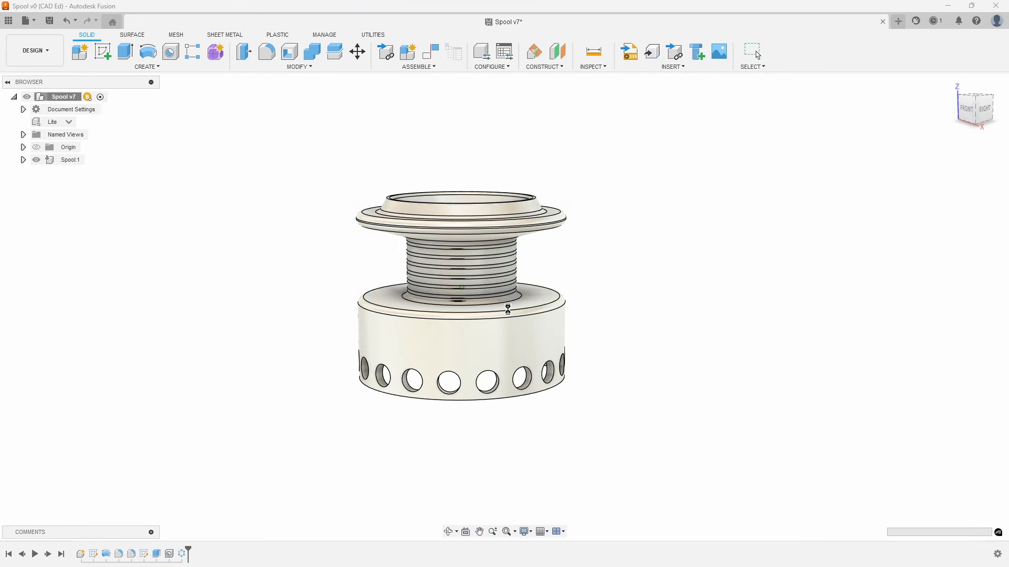
- Open the Fishing Reel Assembly from the Getting Started Series project and update its out-of-date spool reference
click(2, 23)
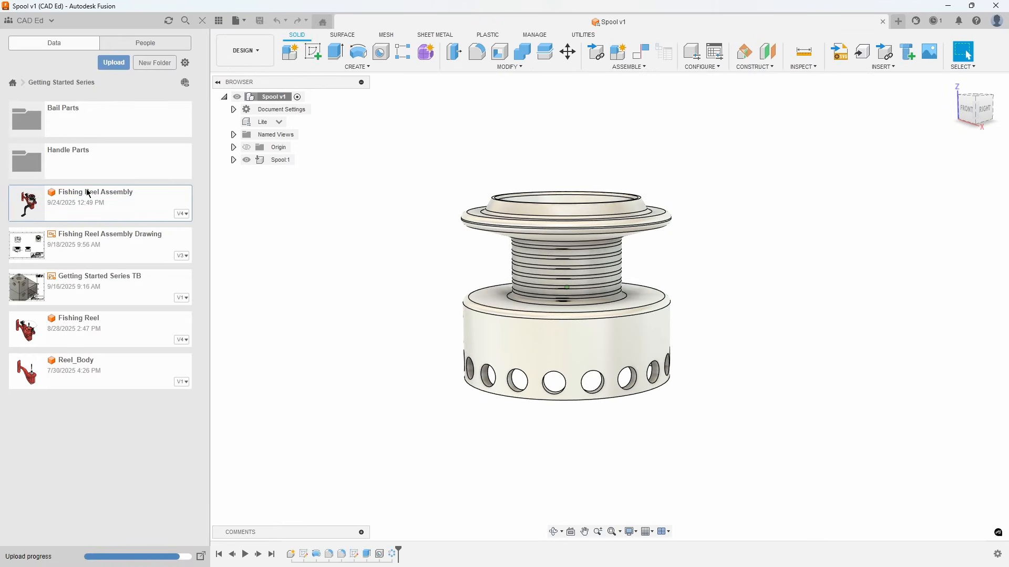
double_click(82, 196)
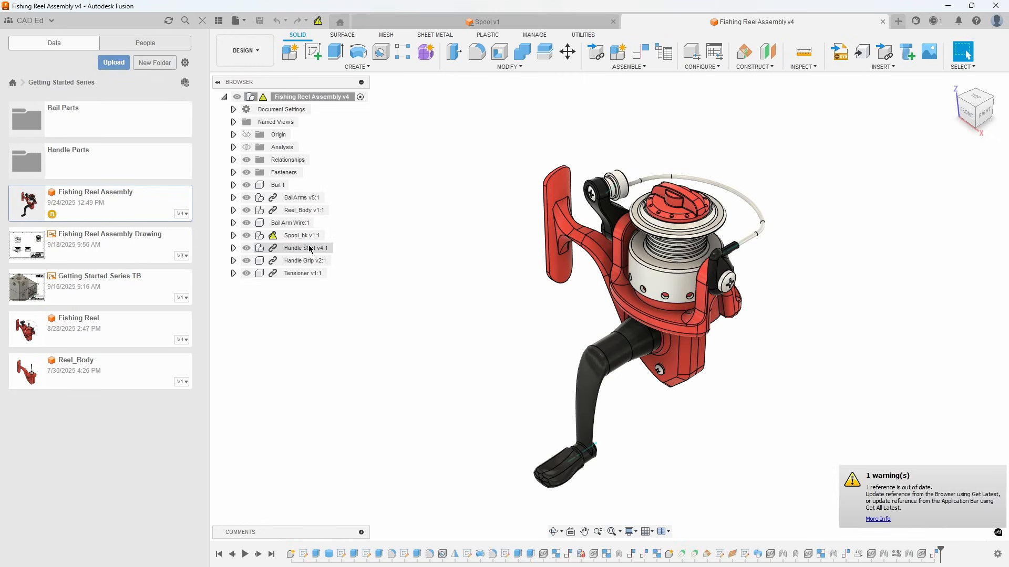
click(218, 21)
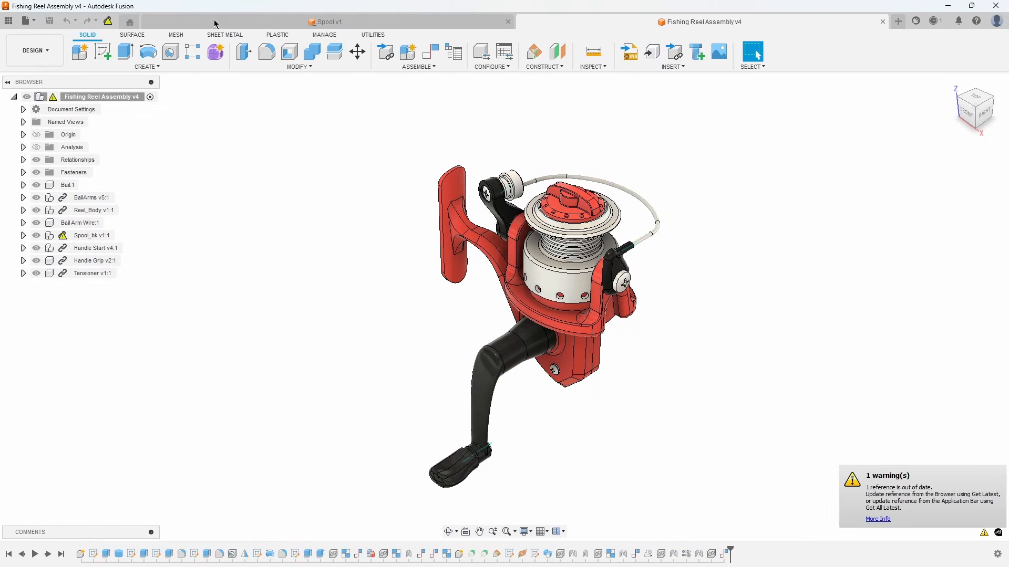
click(108, 23)
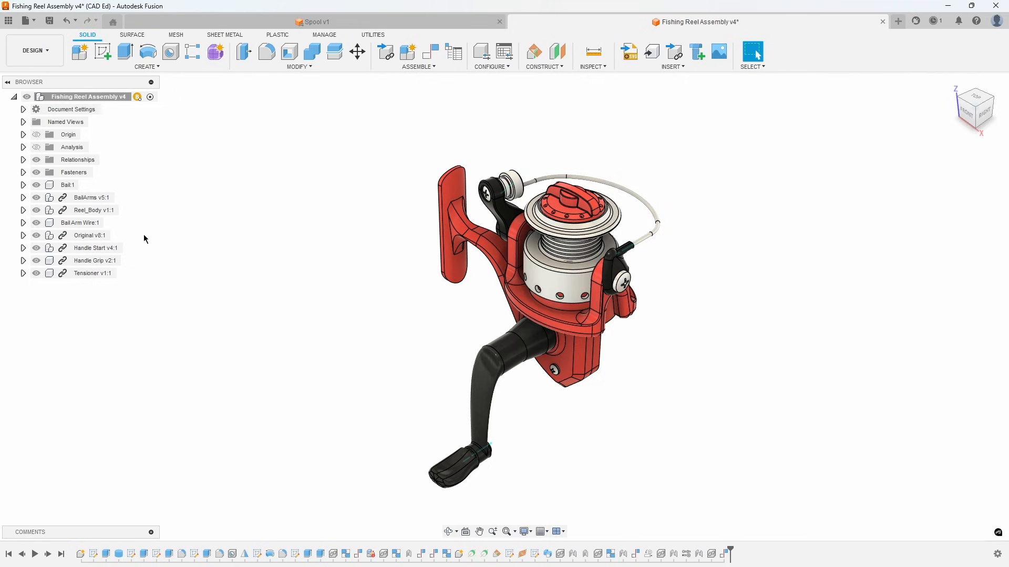
- Switch the spool component in the reel assembly from the Original to the Lite configuration
right_click(90, 235)
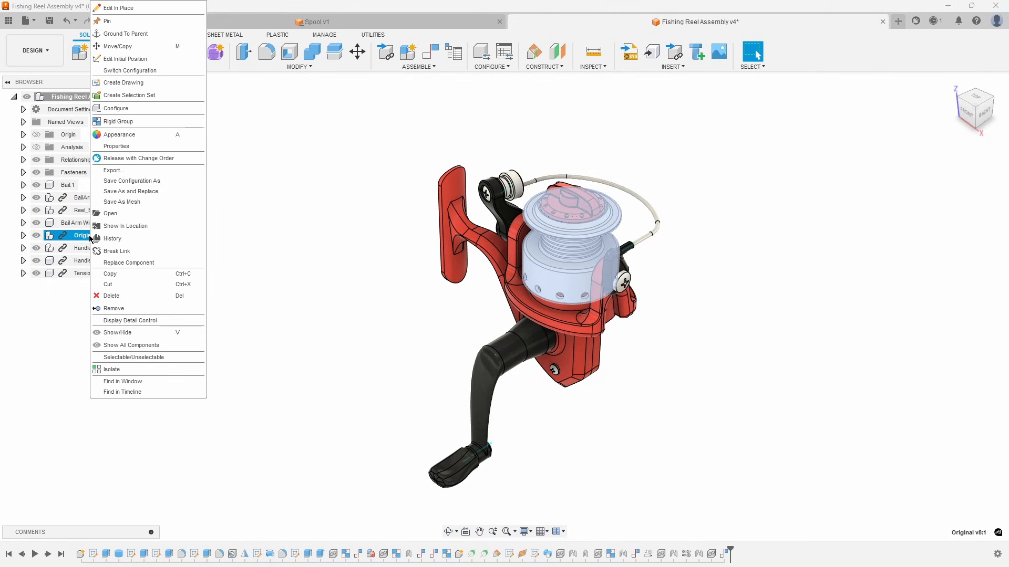
click(169, 71)
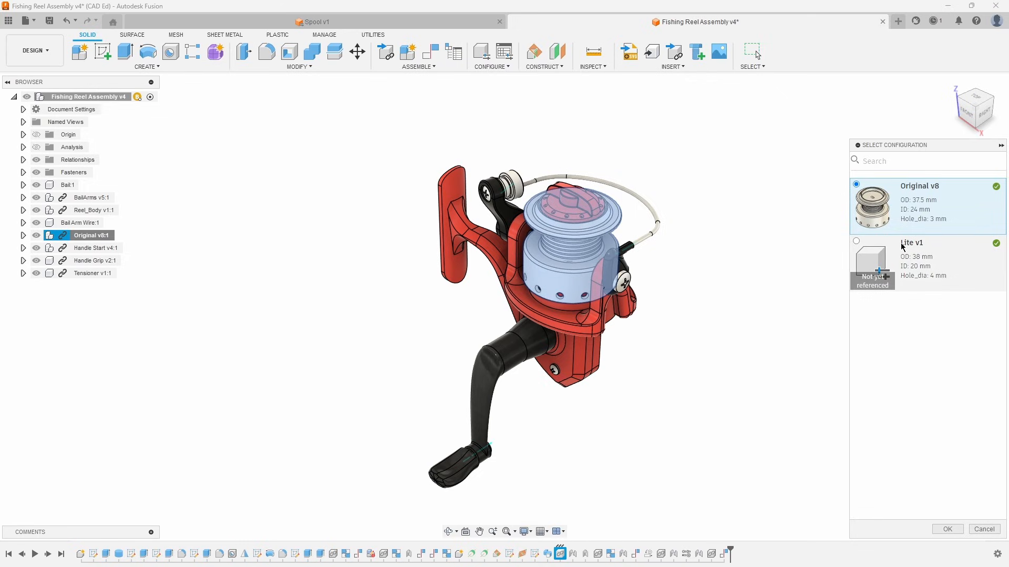
click(882, 247)
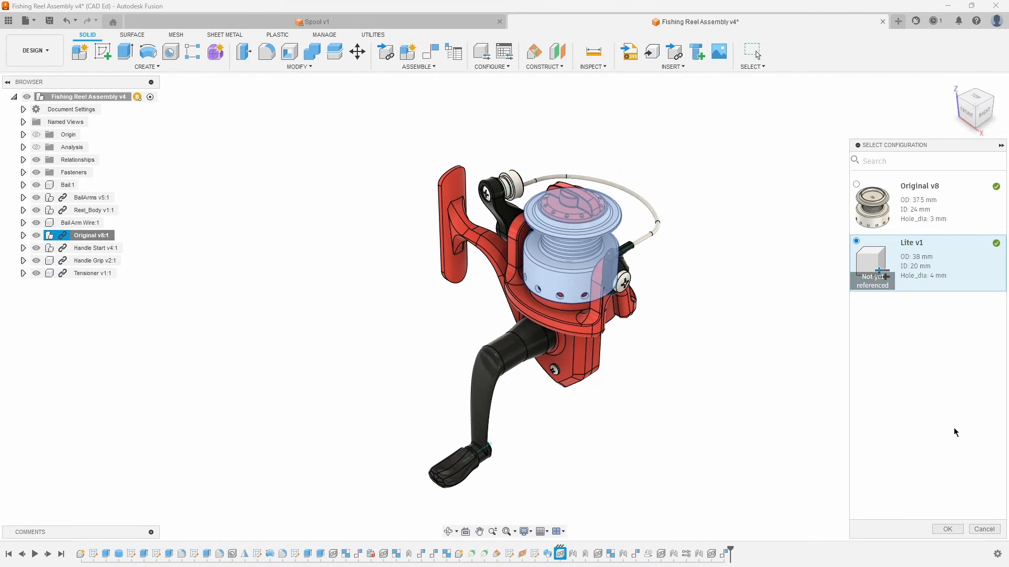
click(947, 529)
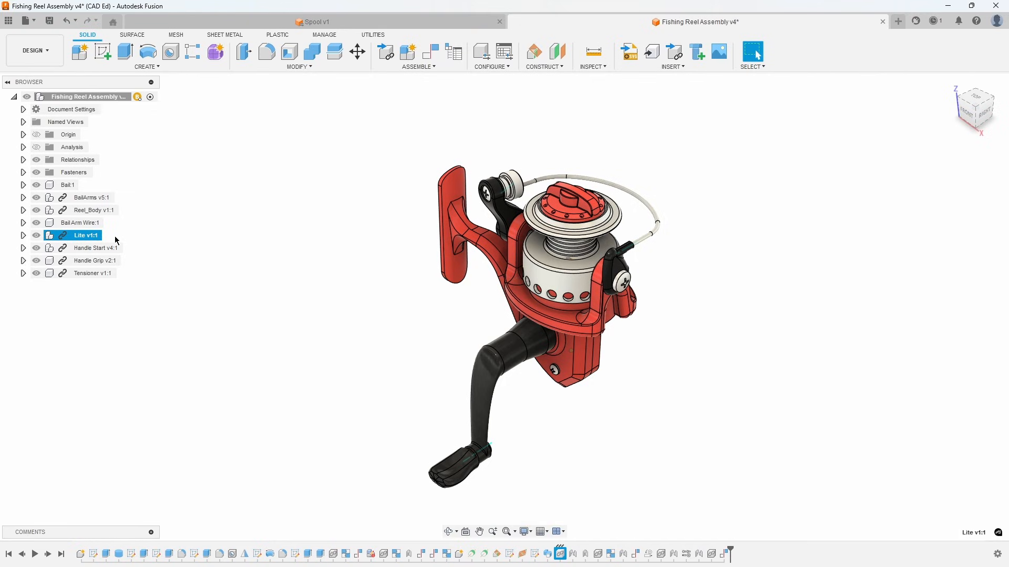
- Create an internal, activated component named Handle_Assy under the top-level Fishing Reel Assembly
right_click(100, 98)
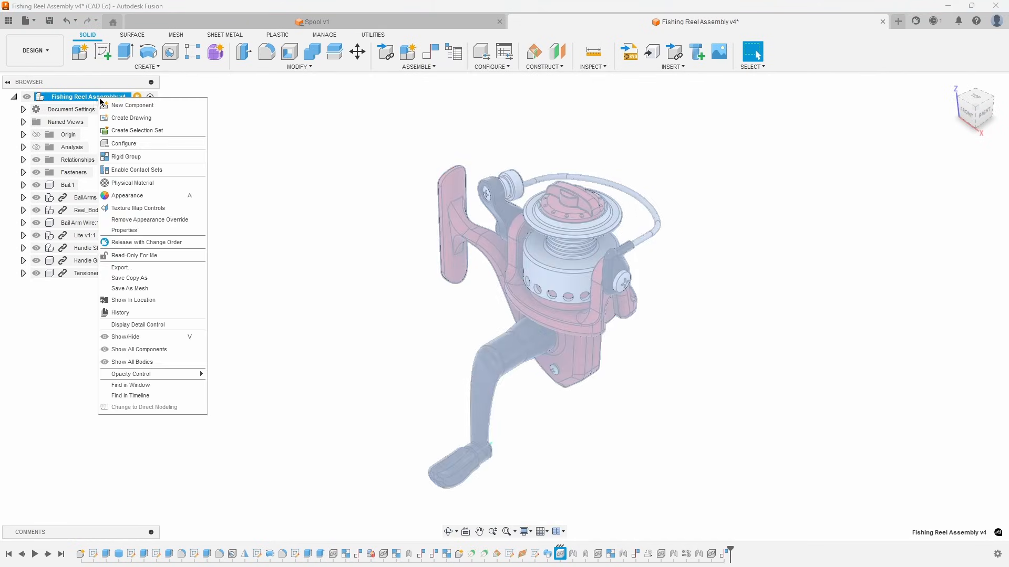
click(124, 106)
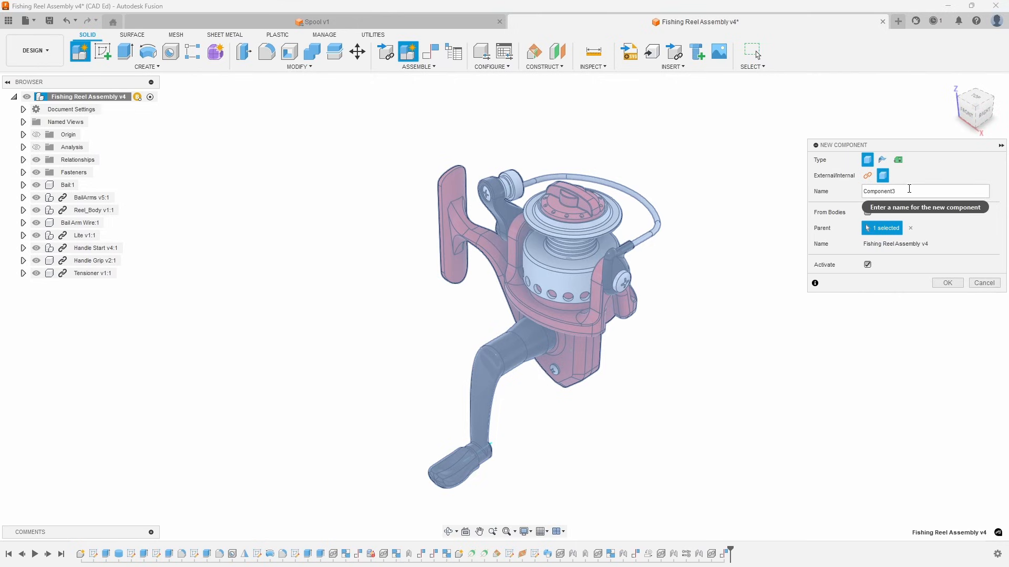
drag(909, 189, 851, 193)
text(Handle_Assy)
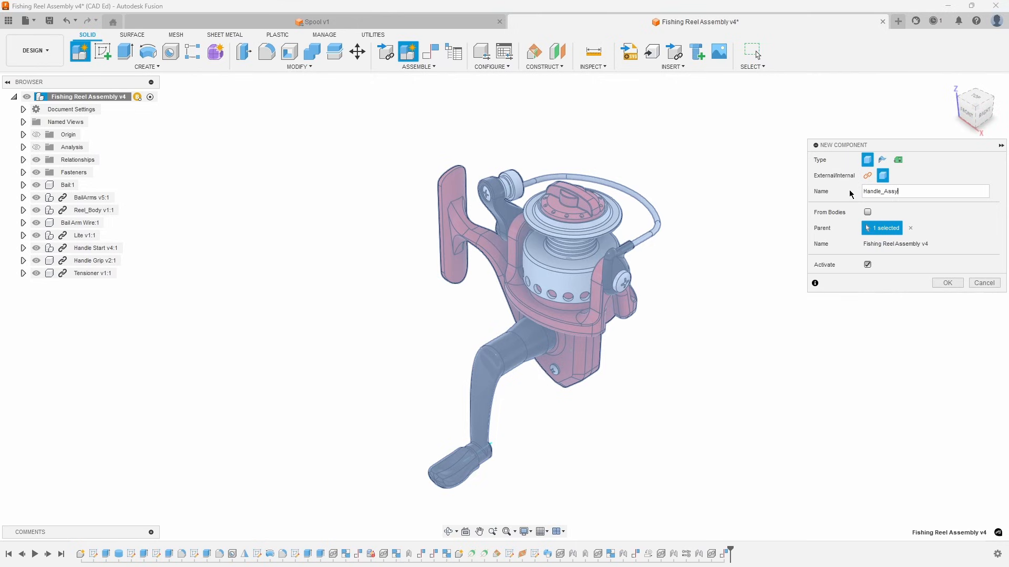
key(Return)
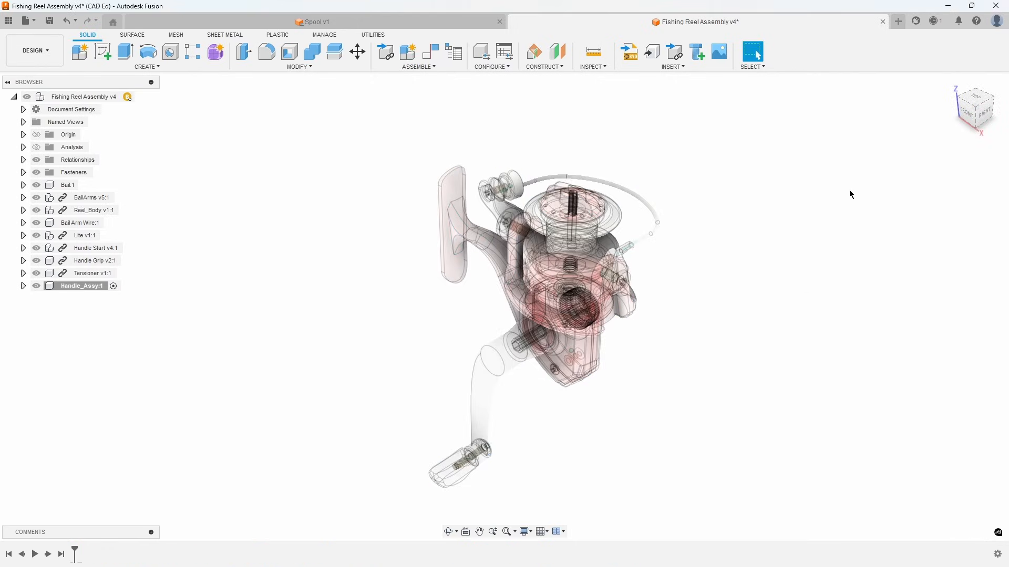
- Move Handle Start, Handle Grip and the hexagon socket button head fastener into Handle_Assy, then reactivate the top-level assembly
click(119, 248)
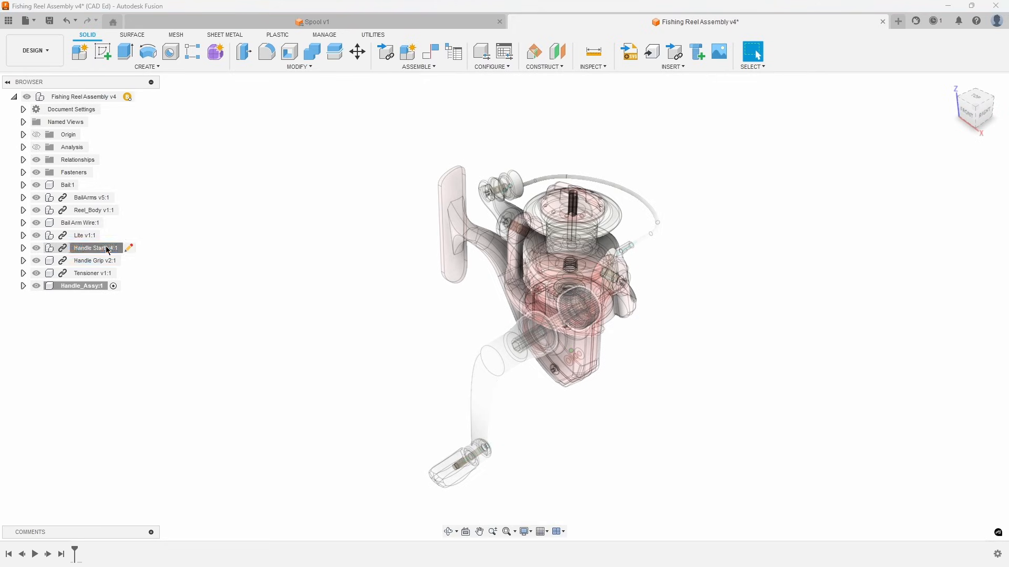
ctrl+click(105, 260)
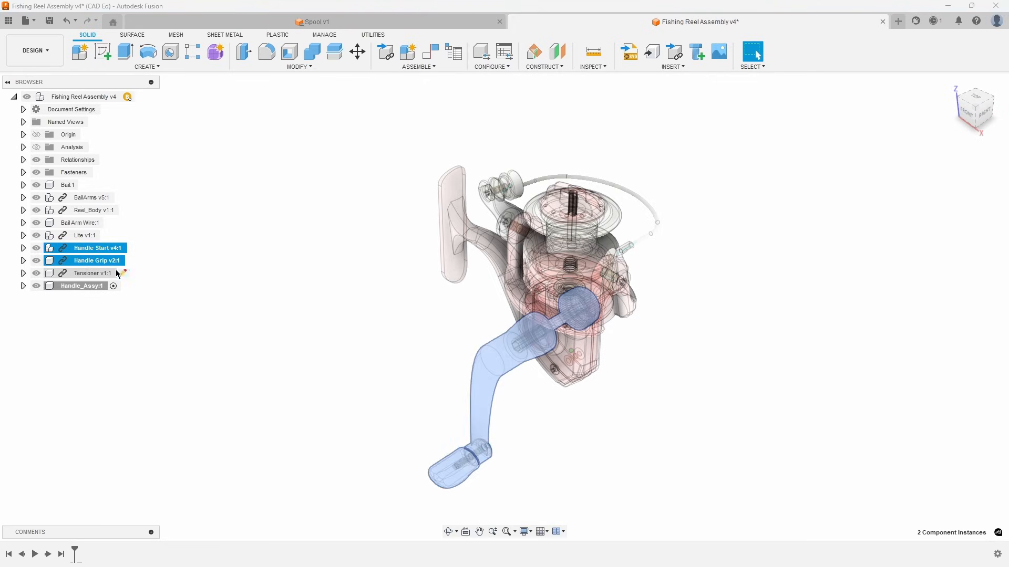
click(23, 172)
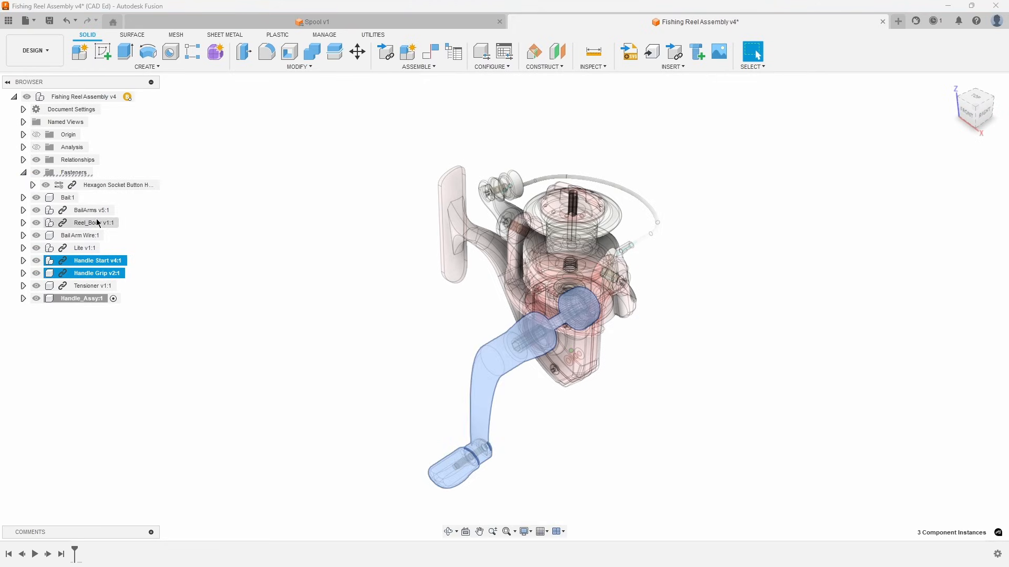
drag(98, 260, 84, 301)
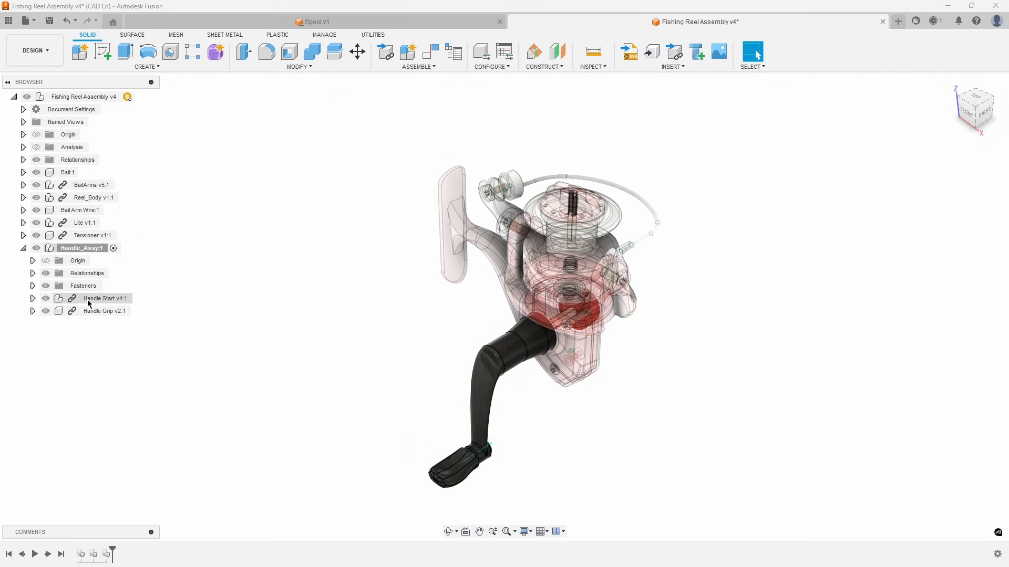
click(139, 97)
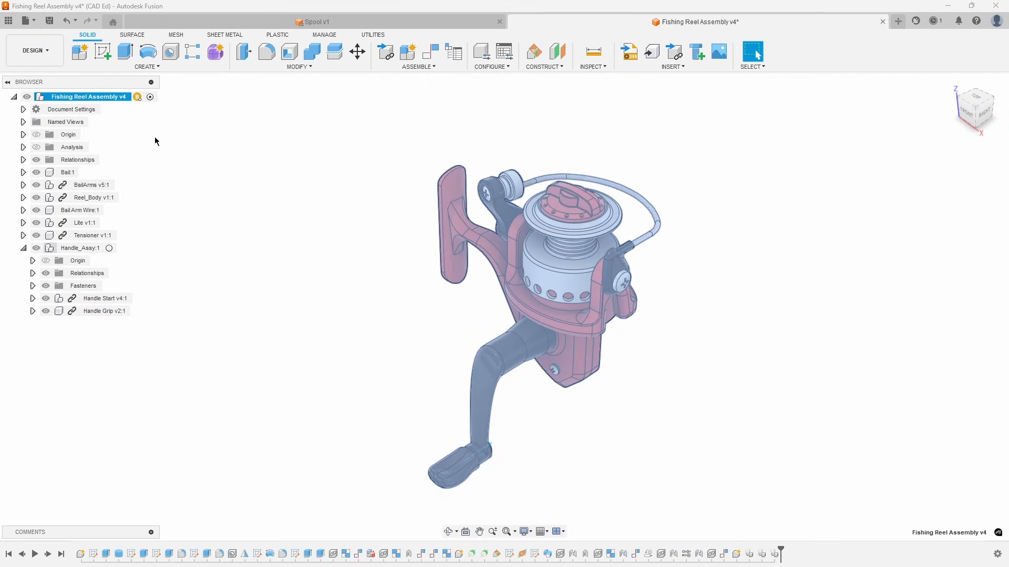
- Create a moved copy of Handle_Assy on the opposite side of the reel body, rotated -180 degrees about Z
right_click(91, 252)
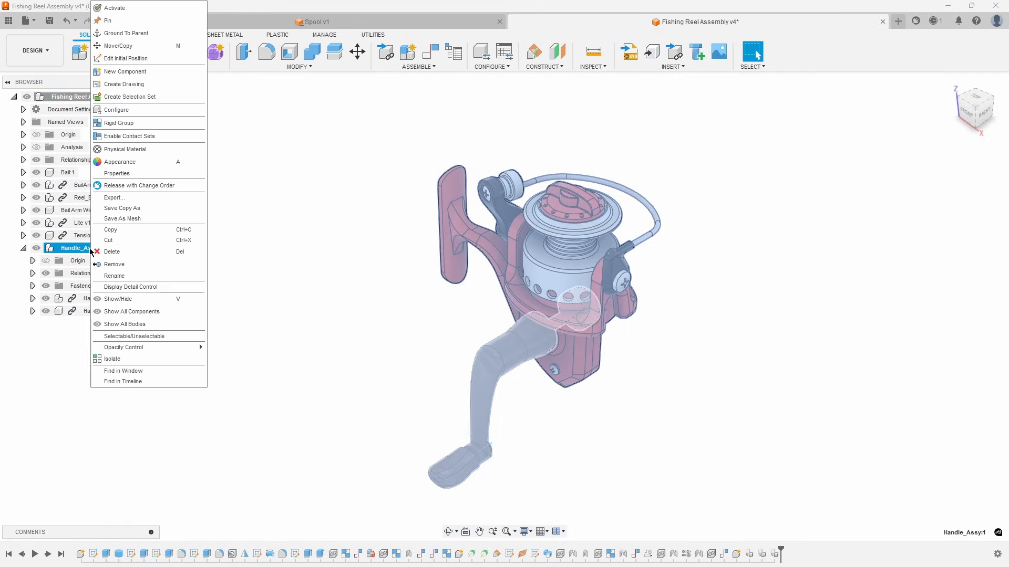
click(141, 49)
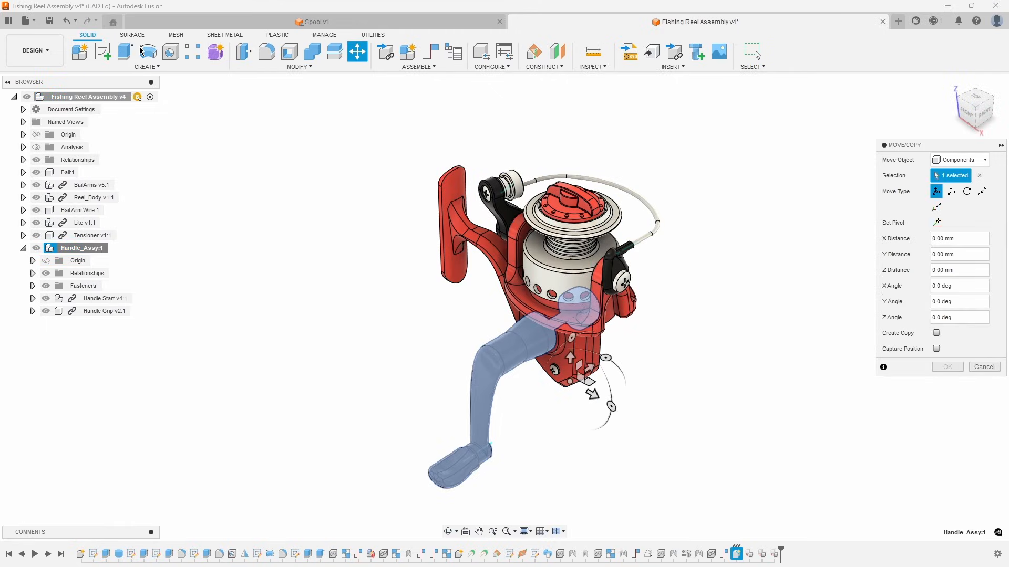
click(936, 334)
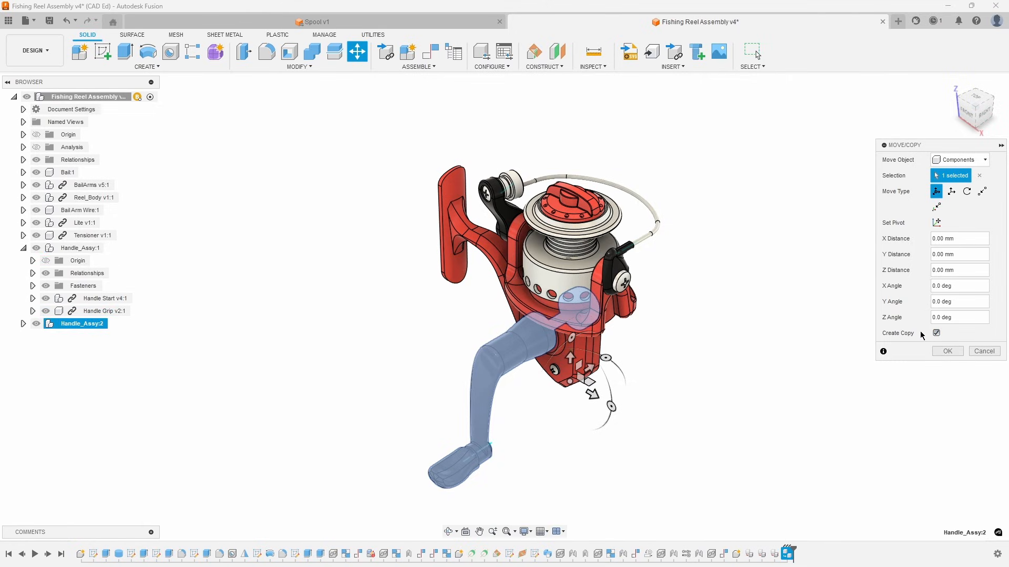
drag(593, 377, 705, 328)
shift+middle_drag(704, 329, 638, 342)
drag(701, 325, 594, 356)
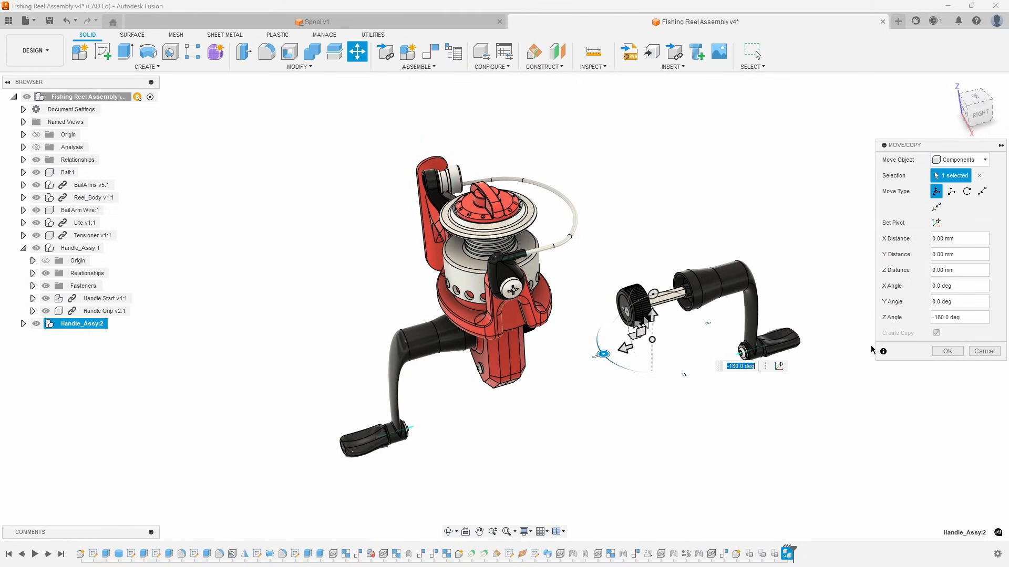
click(943, 352)
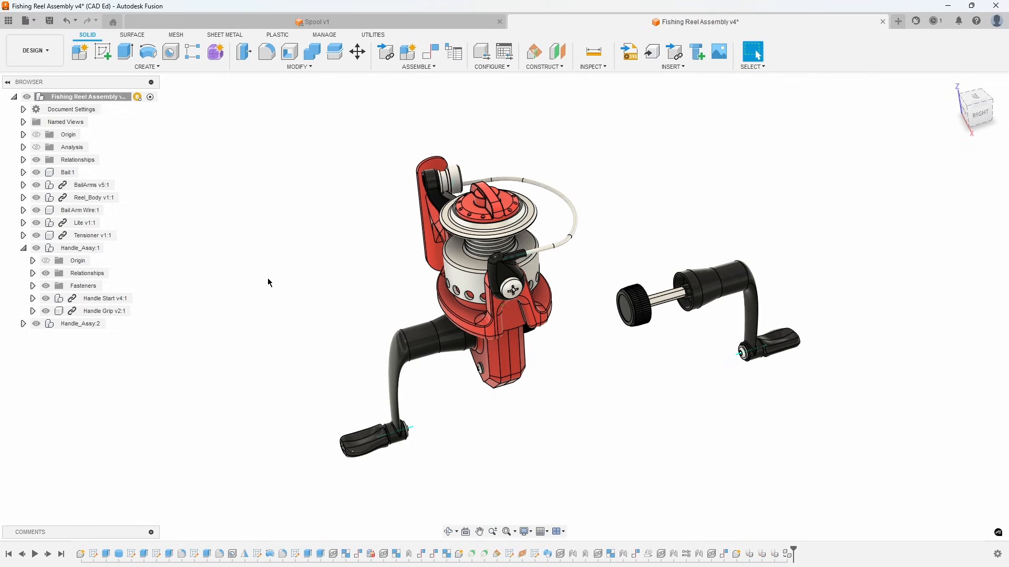
- Hide Handle_Assy:1 and create a rigid group between the handle arm and the knob with its hexagonal shaft in Handle_Assy:2, including child components
click(37, 248)
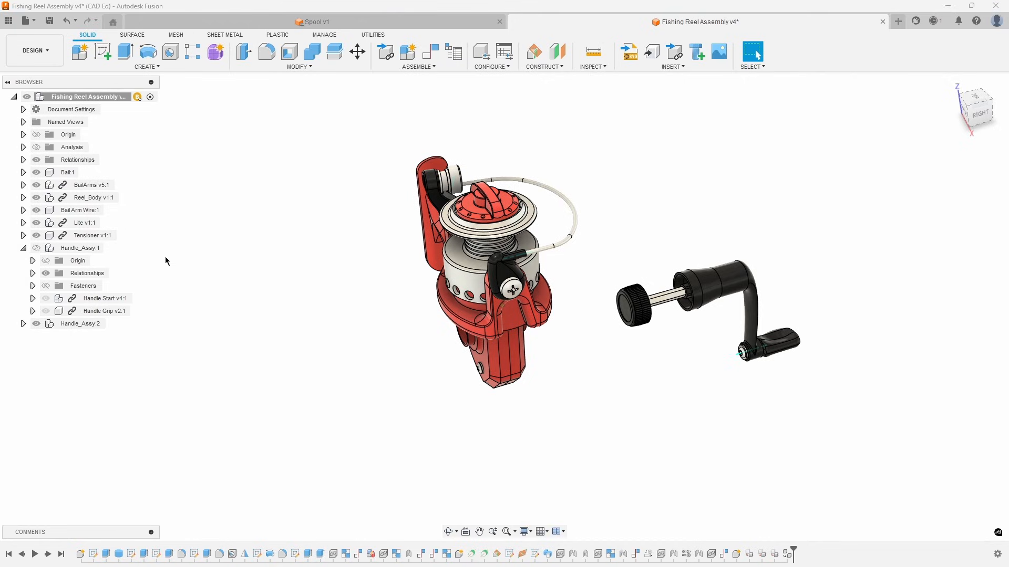
click(407, 69)
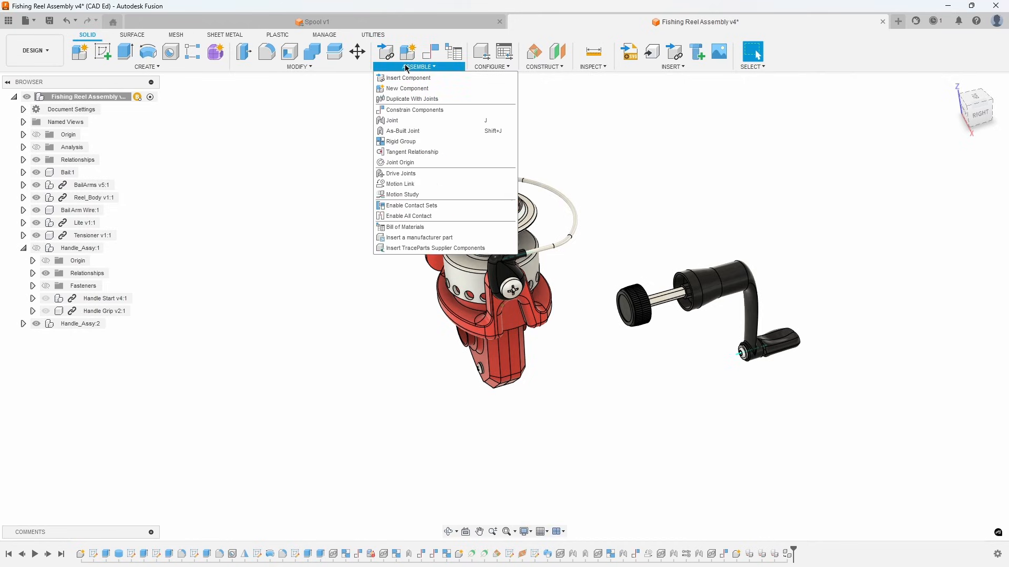
click(411, 140)
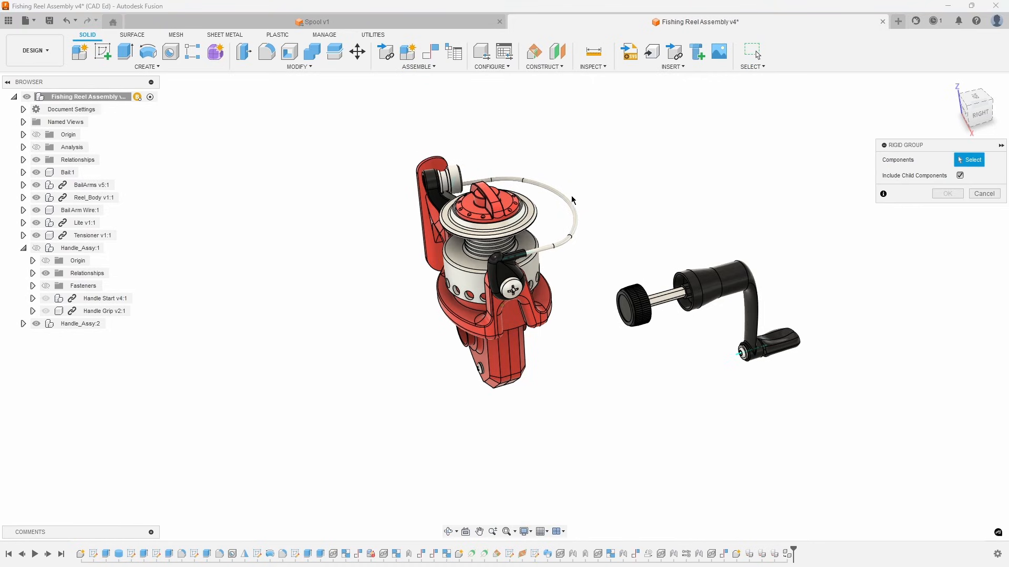
click(663, 305)
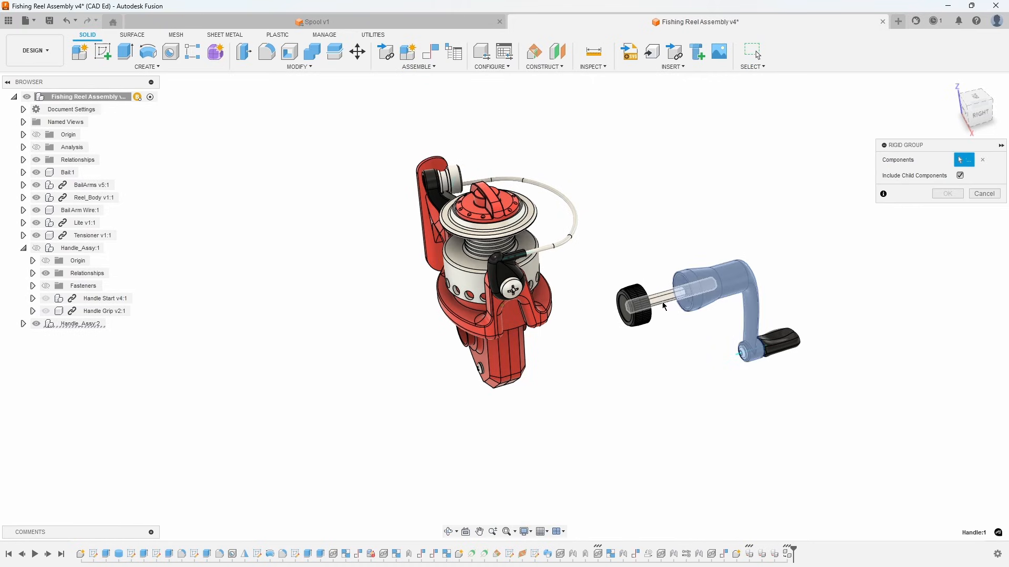
click(637, 309)
click(934, 195)
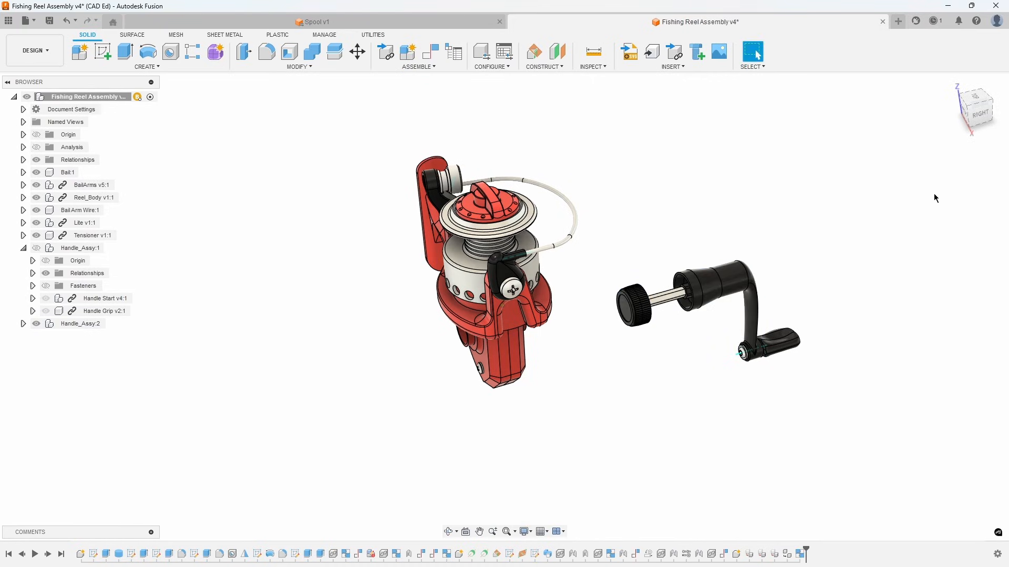
- Join the handle arm of Handle_Assy:2 to the hexagonal hole in the reel body with a revolute joint about the Z axis
click(415, 67)
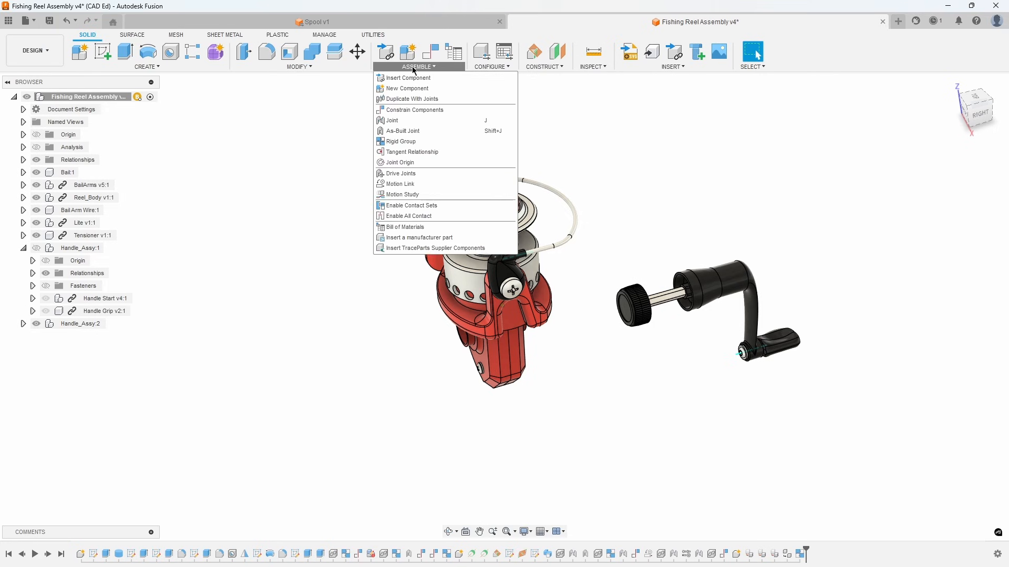
click(403, 121)
scroll(661, 205, up, 5)
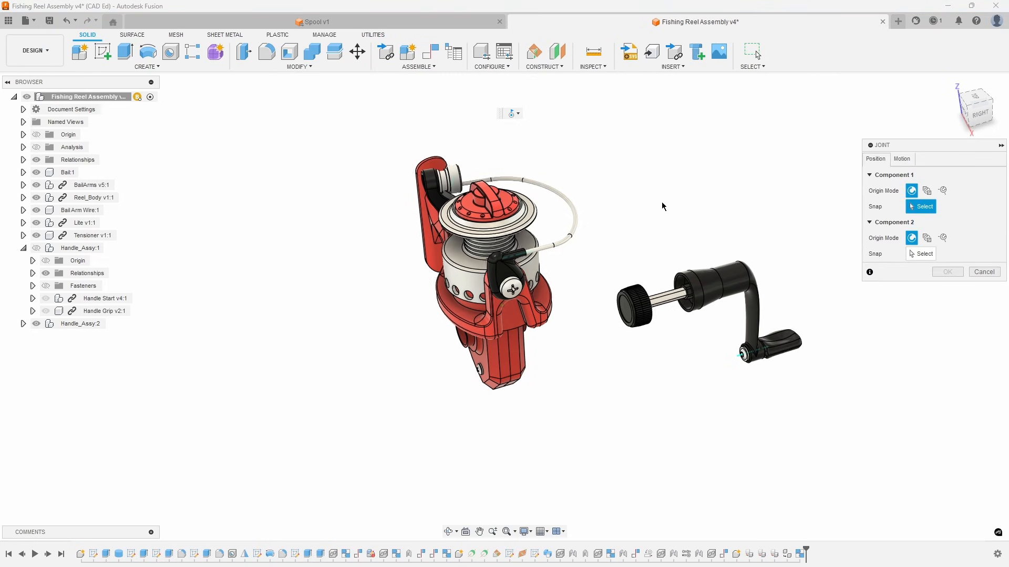
click(740, 230)
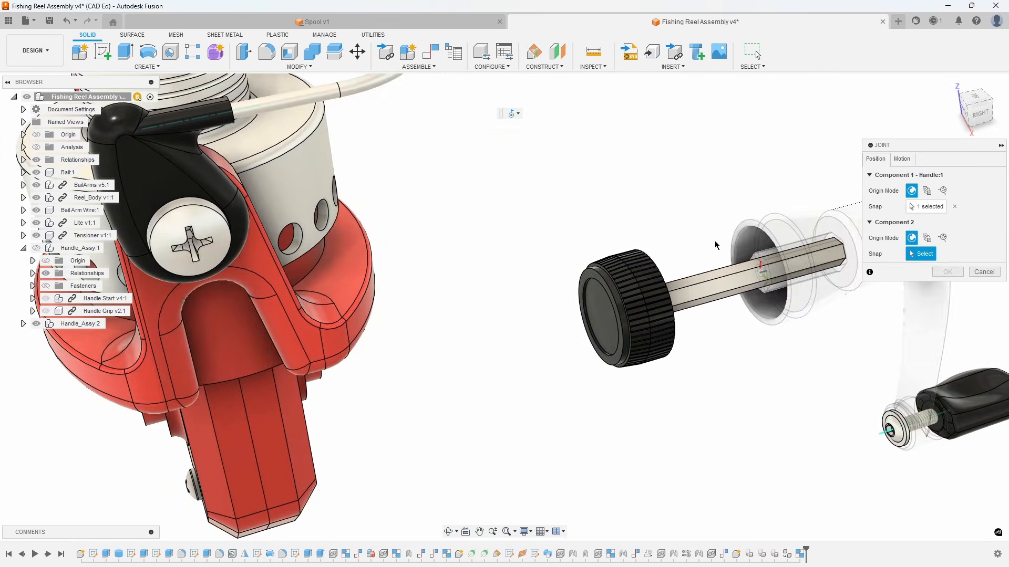
shift+middle_drag(715, 243, 457, 310)
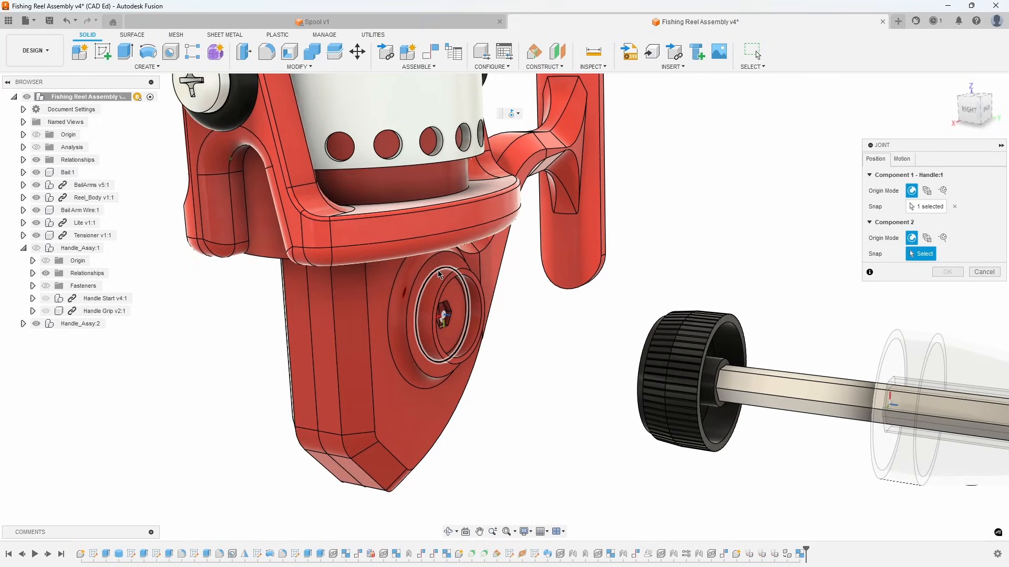
click(444, 317)
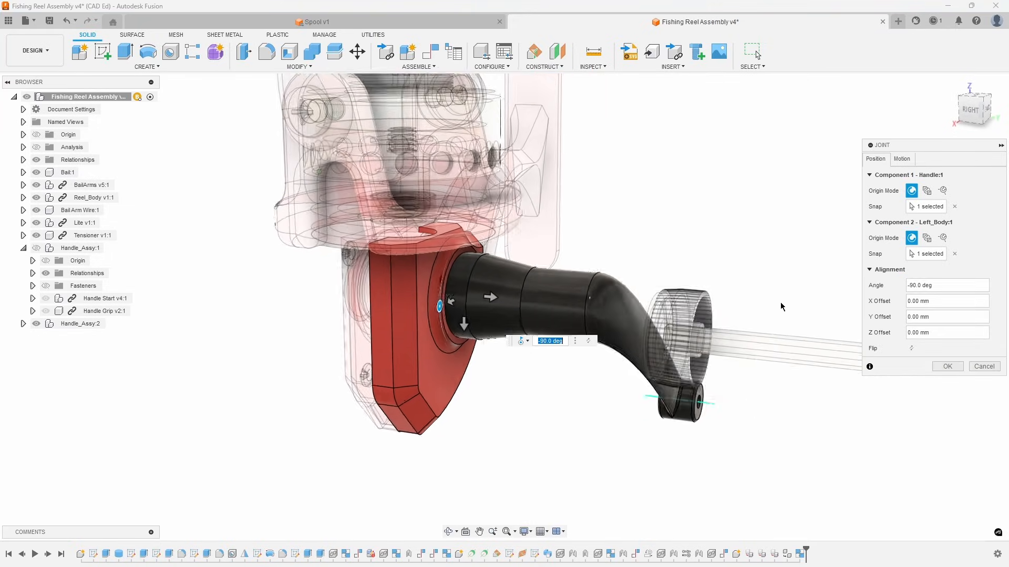
click(900, 159)
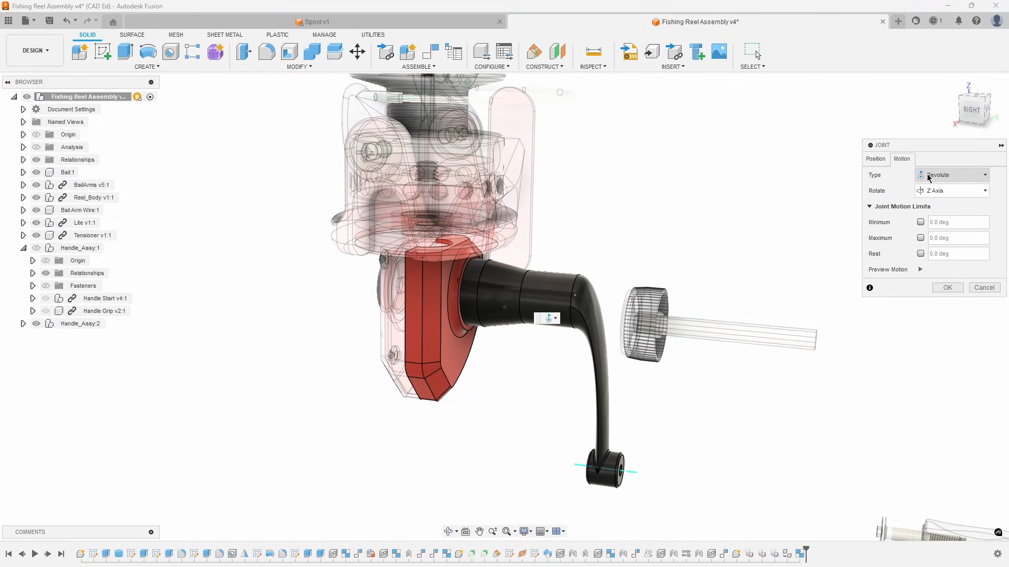
click(949, 286)
- Hide Handle_Assy:2 and show Handle_Assy:1 in the reel assembly
scroll(799, 342, down, 3)
shift+middle_drag(799, 342, 734, 324)
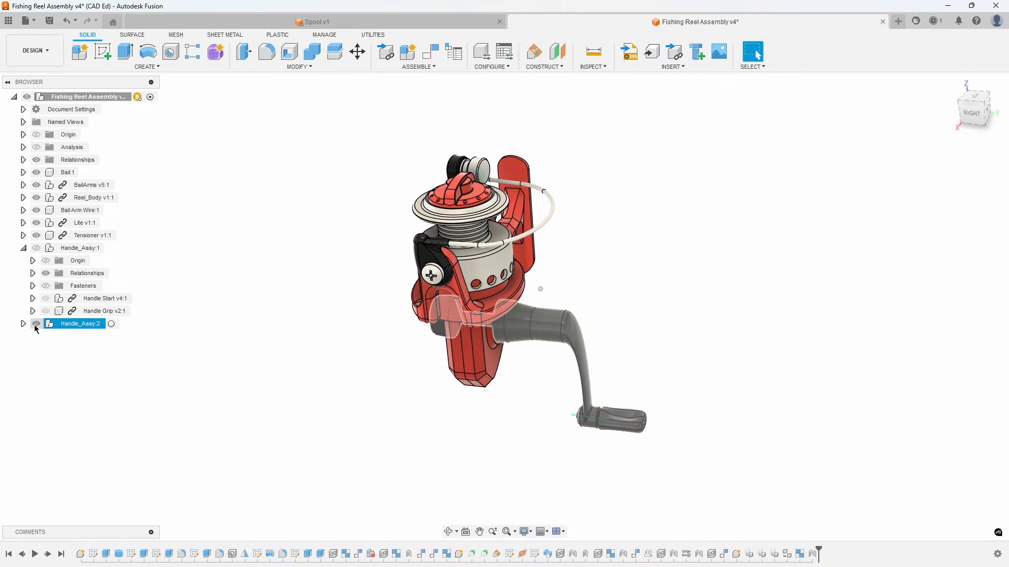
click(36, 324)
click(36, 249)
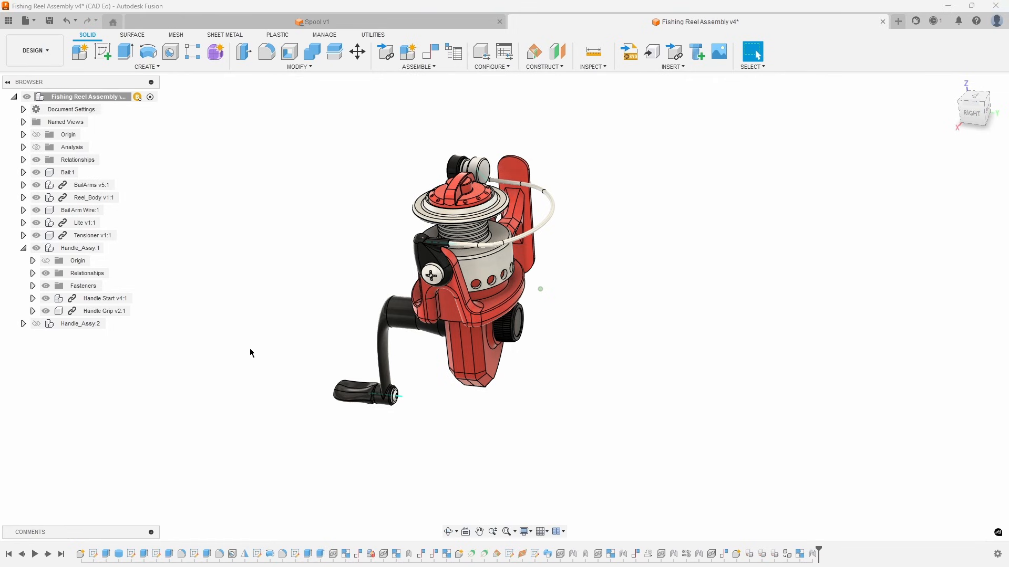
- Configure the visibility of both Handle_Assy:1 and Handle_Assy:2 as columns in the assembly's configuration table
right_click(87, 251)
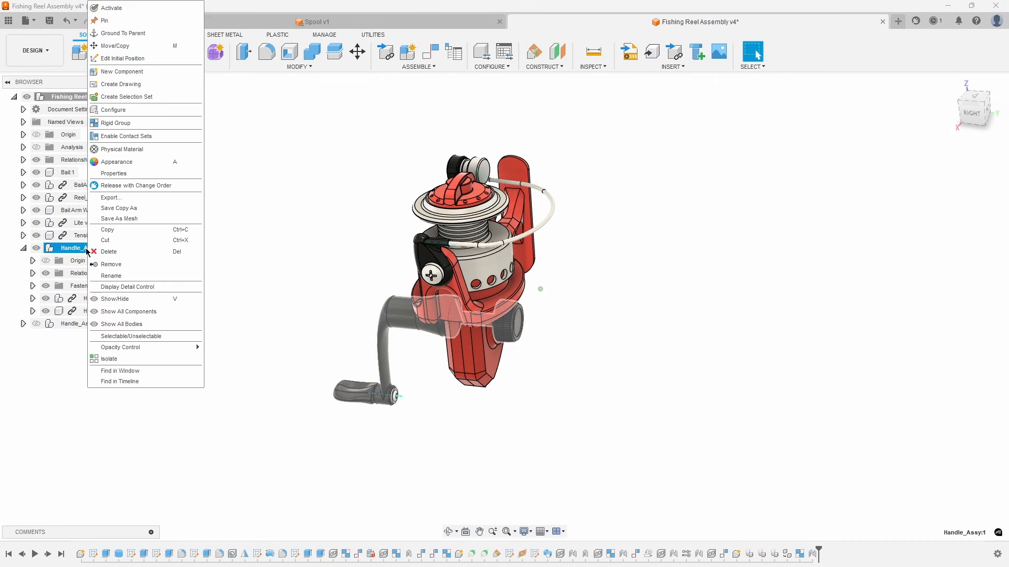
click(138, 111)
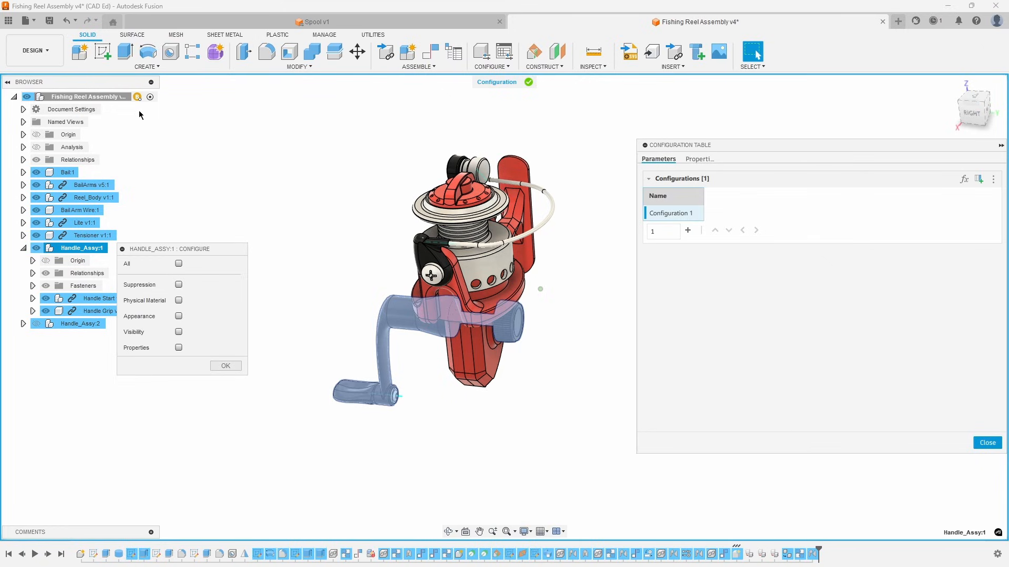
click(179, 332)
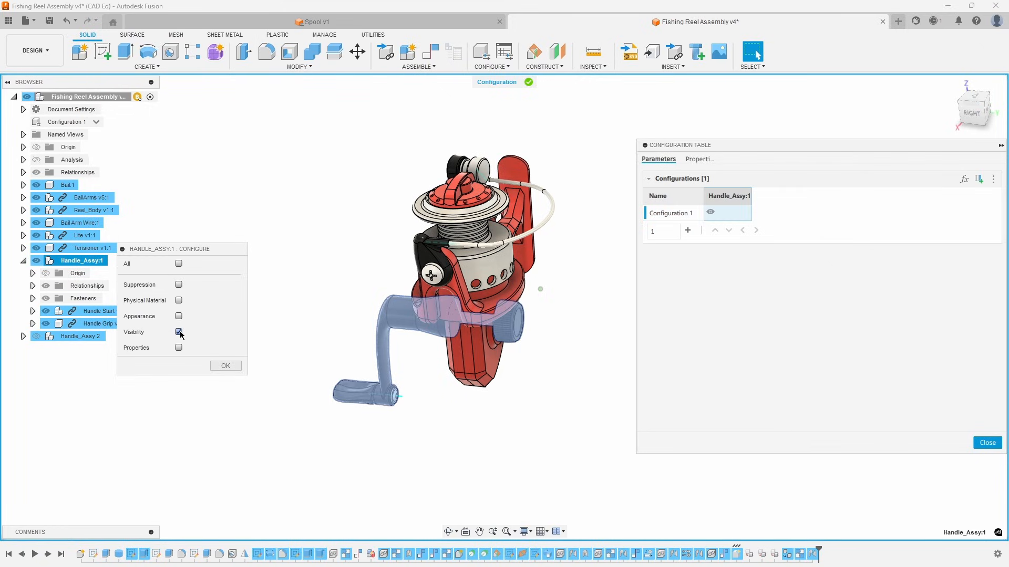
click(223, 366)
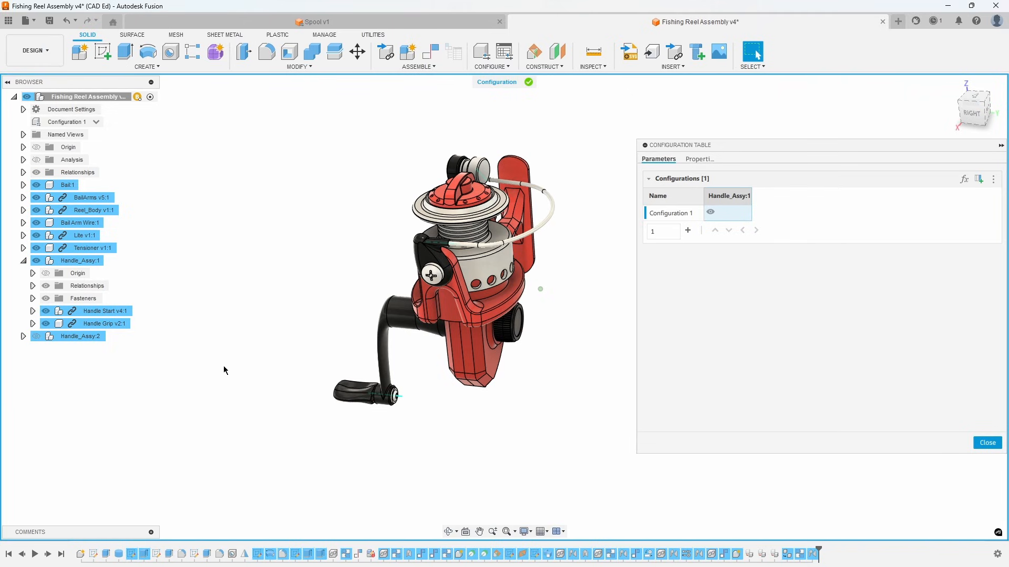
right_click(83, 340)
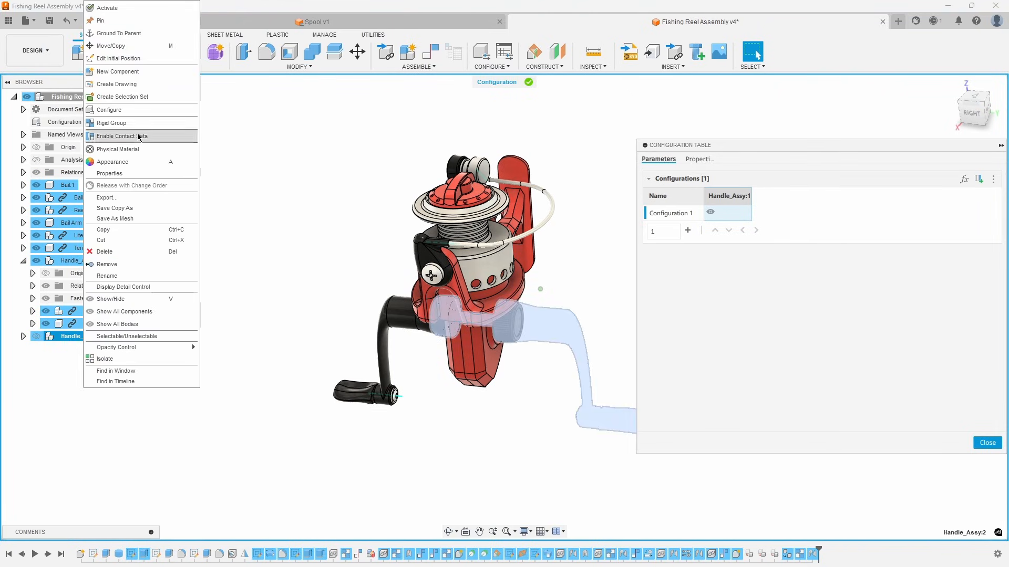
click(139, 112)
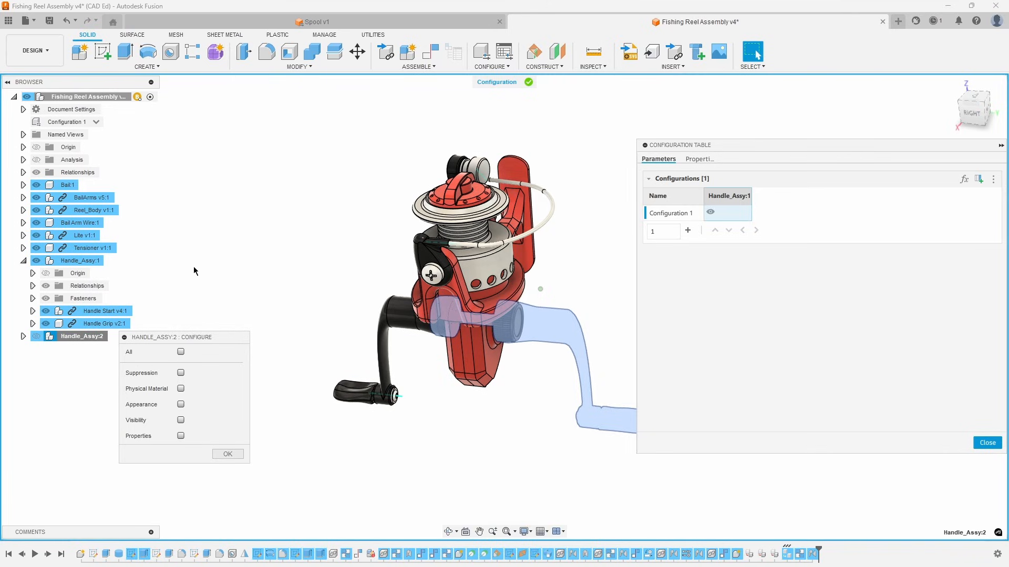
click(181, 420)
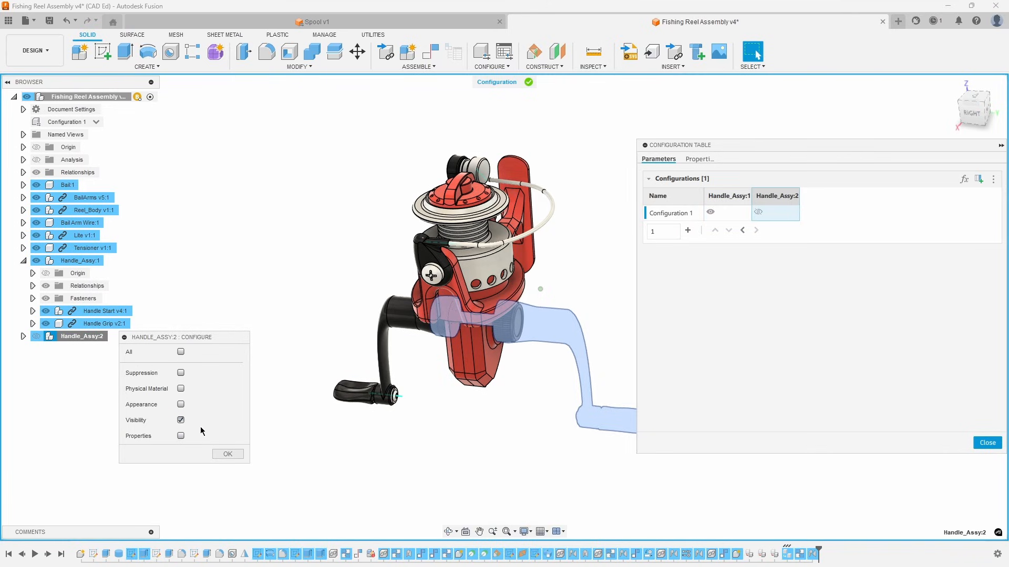
click(228, 454)
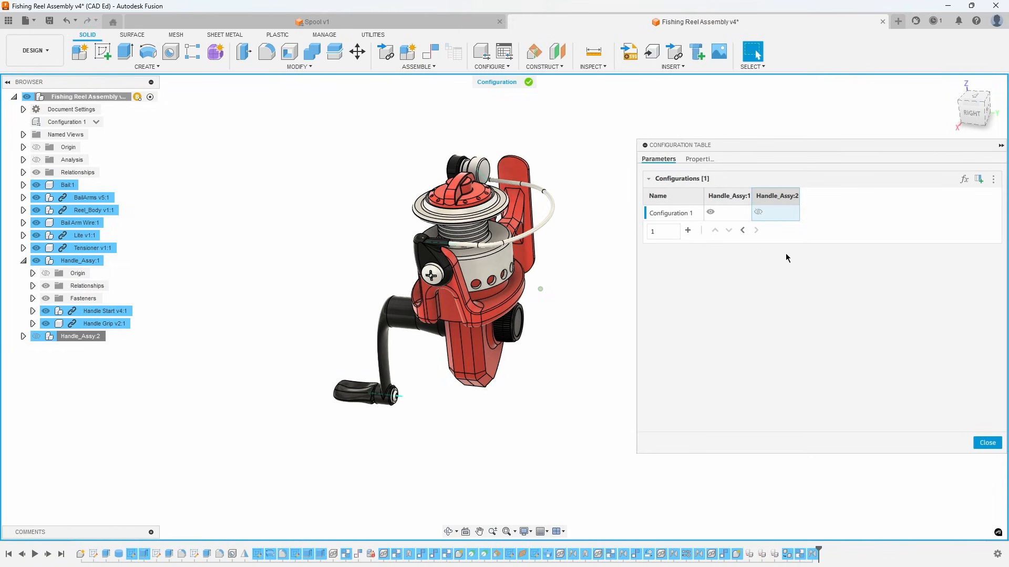
- Rename Configuration 1 in the configuration table as Right Handed
right_click(681, 215)
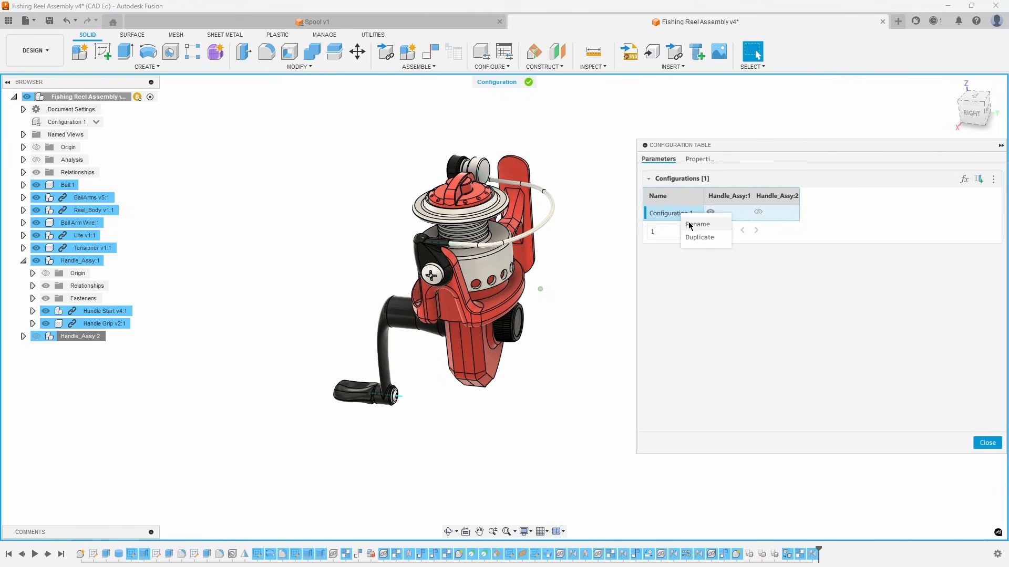
click(690, 226)
text(R)
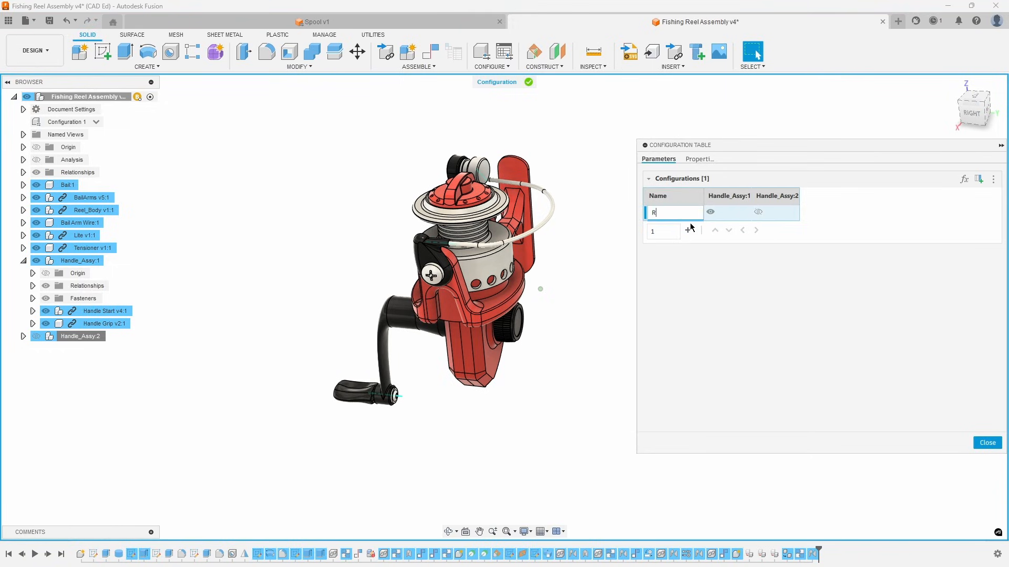
text(ight Handed)
key(Return)
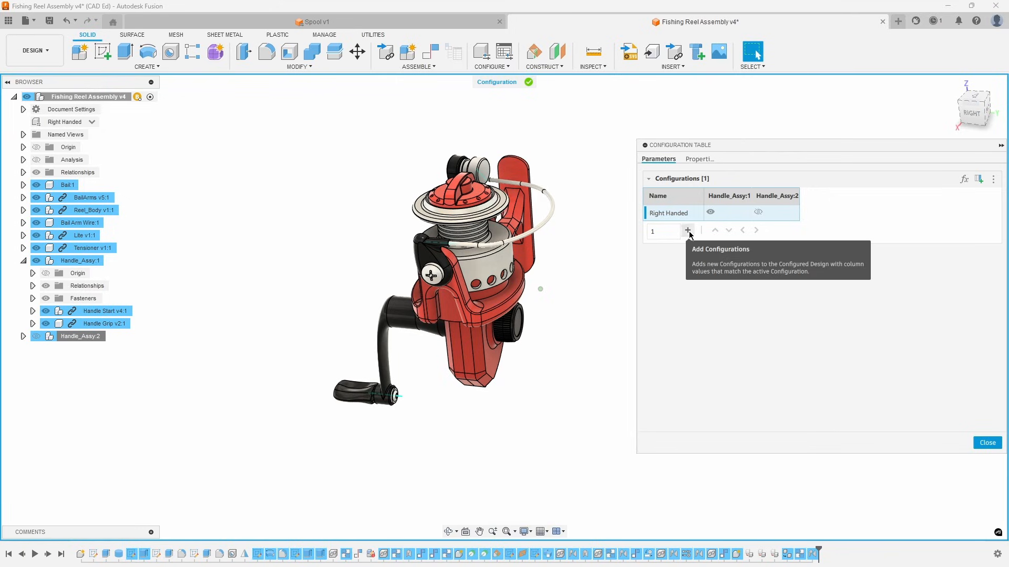
- Add a second configuration to the table and name it Left Handed
click(689, 232)
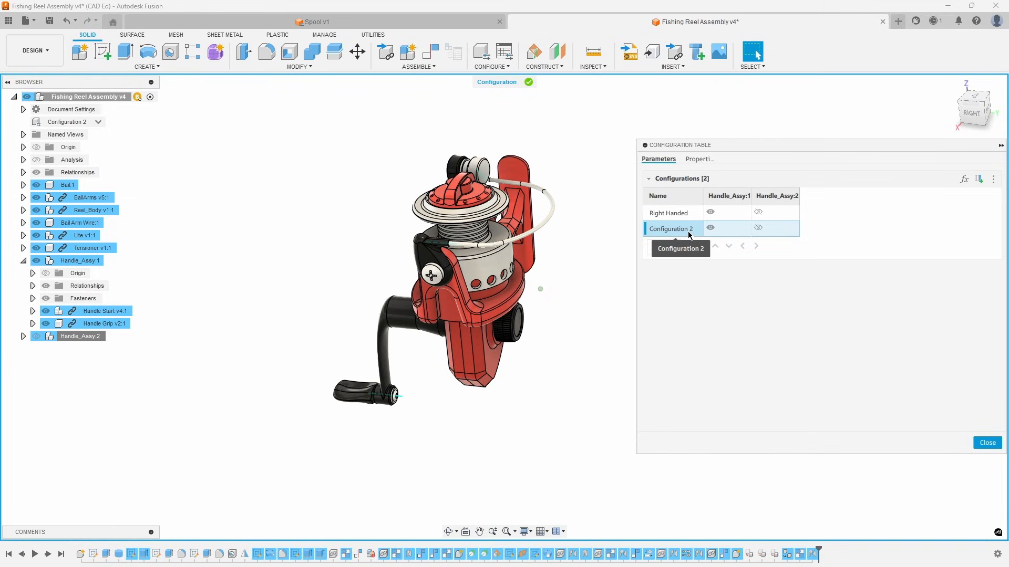
right_click(690, 235)
click(694, 242)
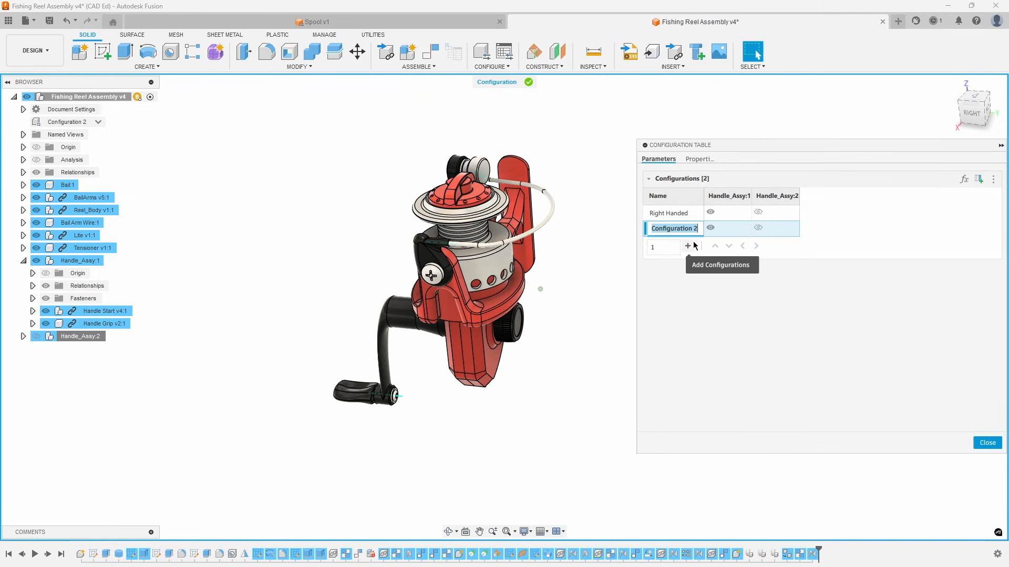
text(Left )
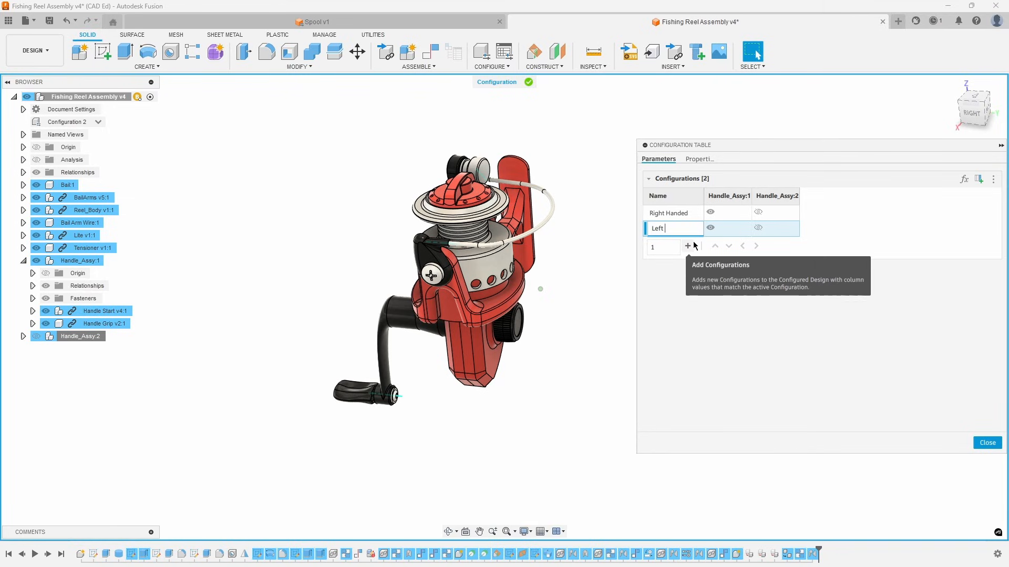
text(Handed)
key(Return)
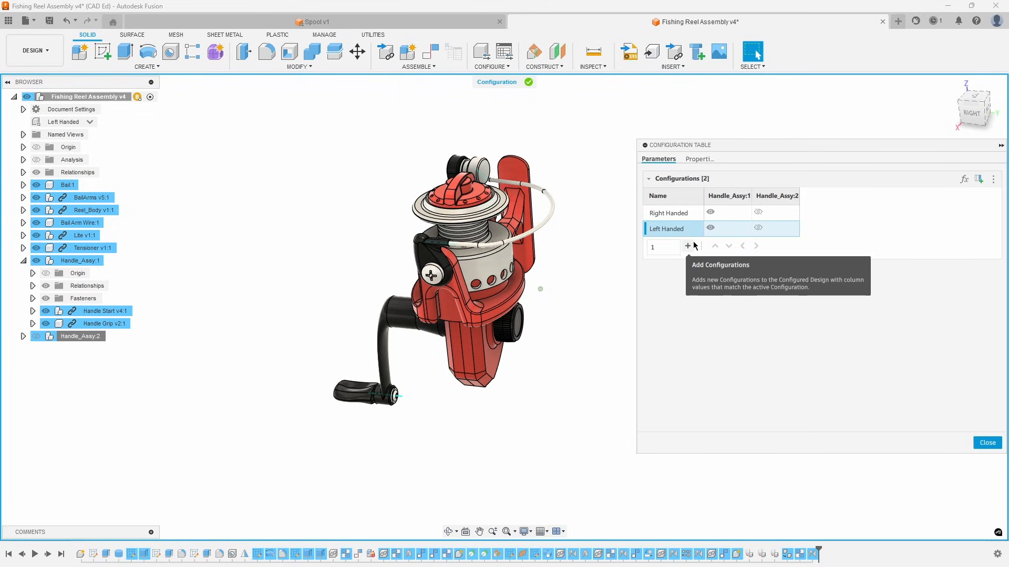
- For the Left Handed configuration, hide Handle_Assy:1 and show Handle_Assy:2, then close the configuration table
click(711, 229)
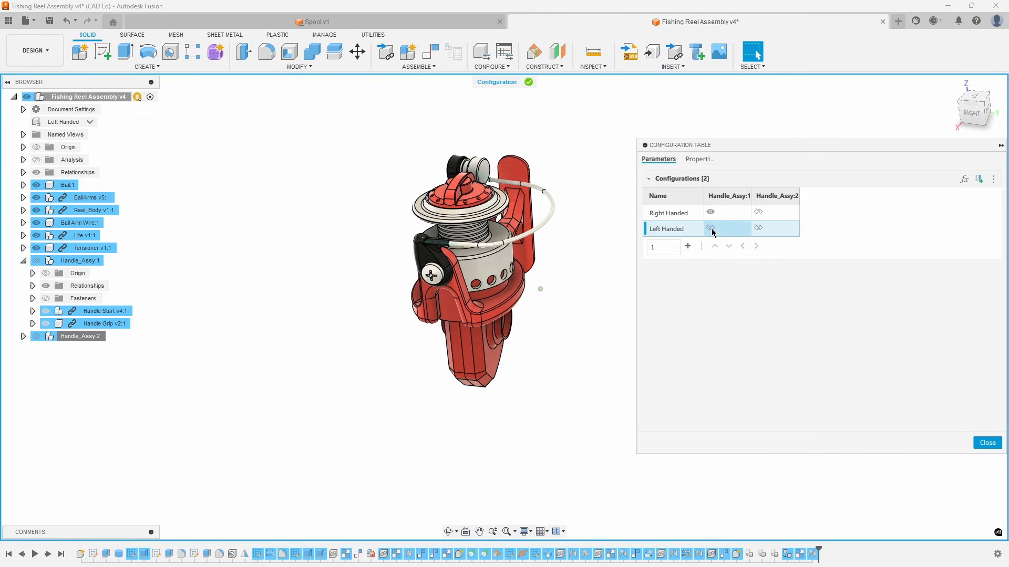
click(758, 229)
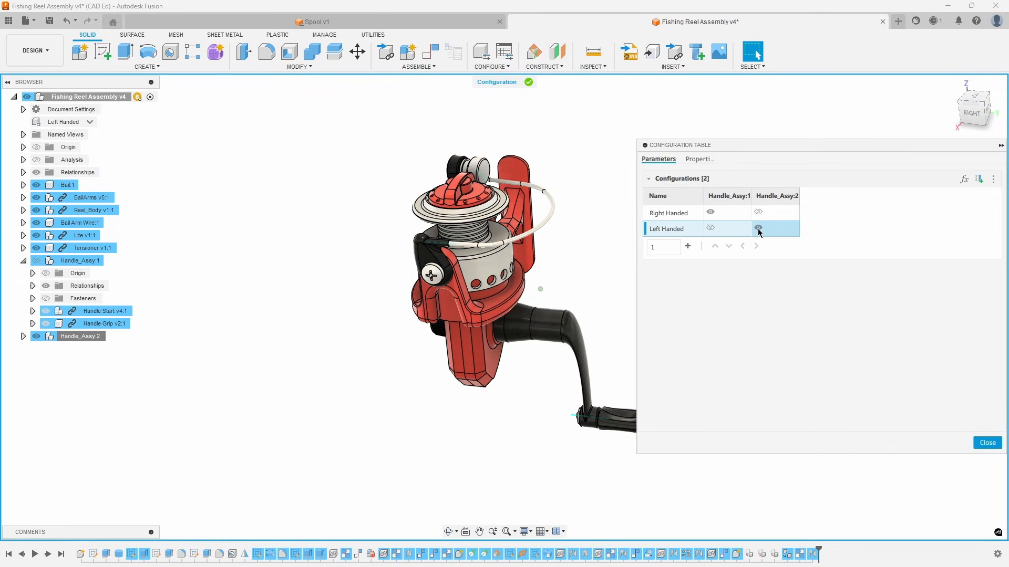
click(982, 444)
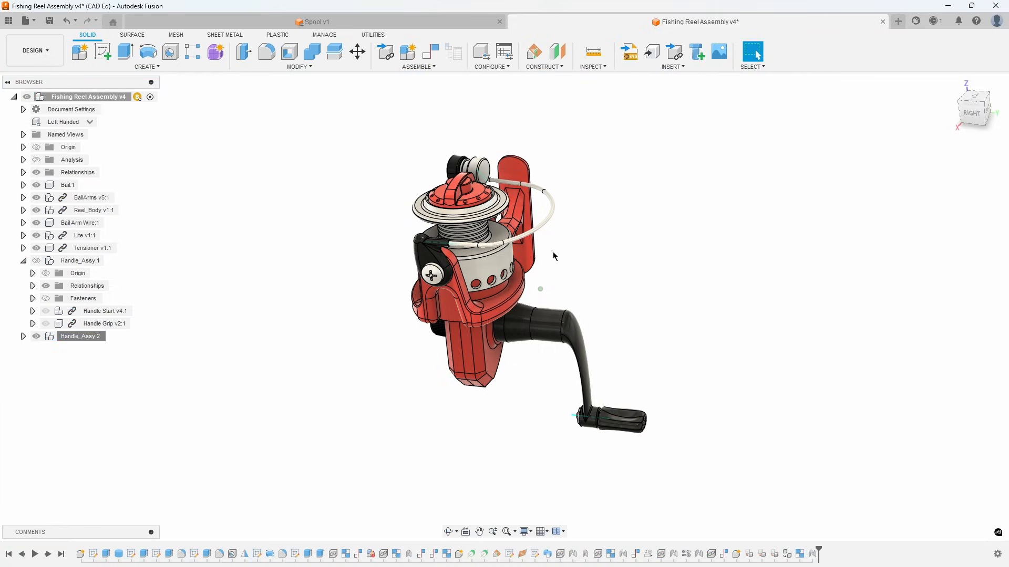
- Check the handle placement by switching the assembly to the Right Handed configuration and back to Left Handed
click(91, 122)
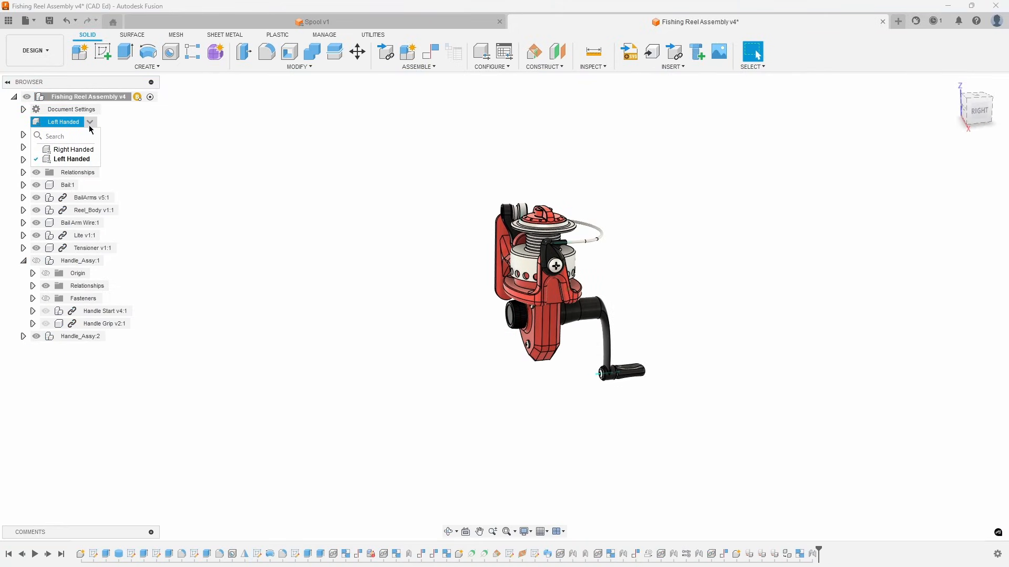
click(84, 150)
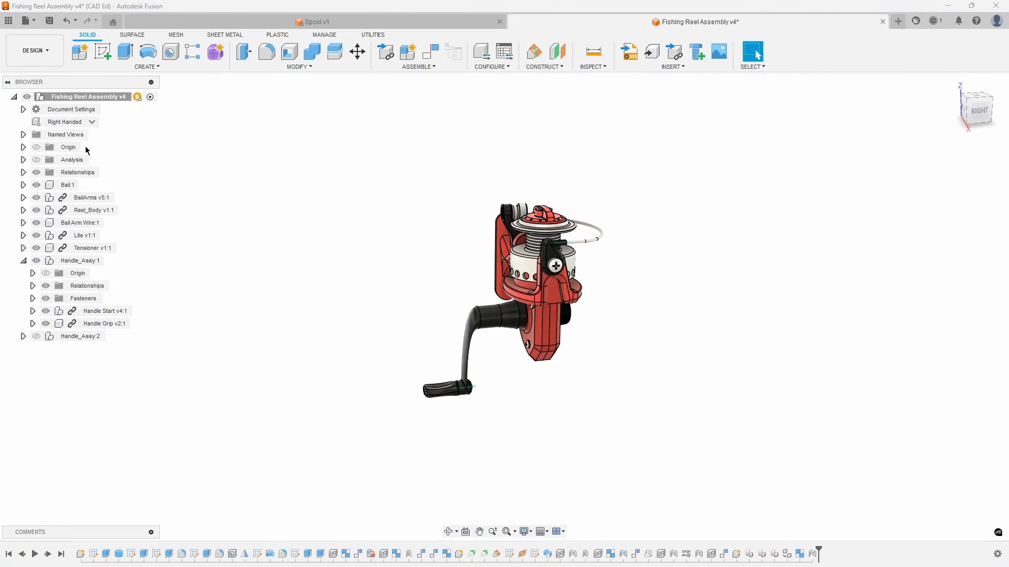
click(91, 121)
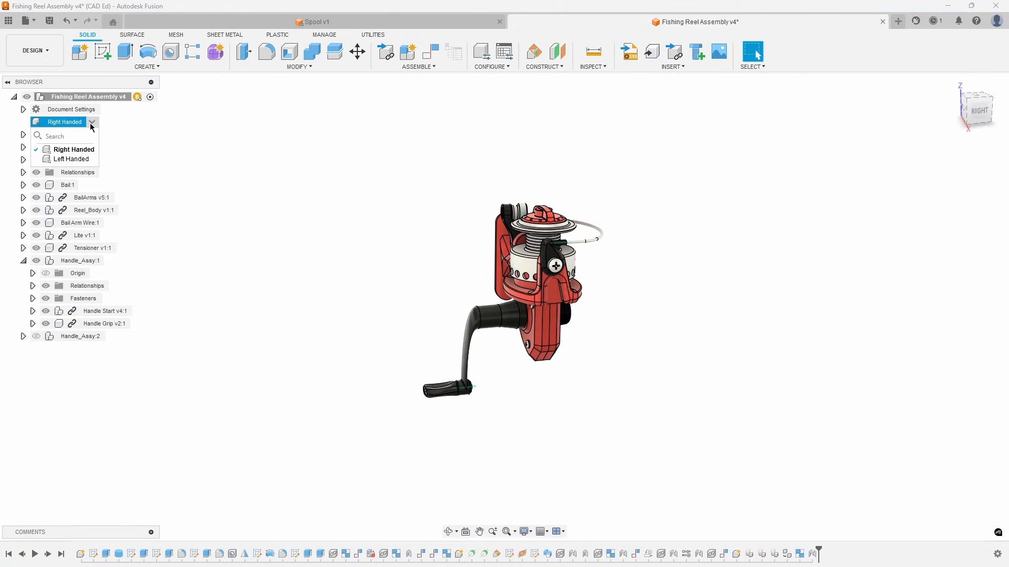
click(83, 160)
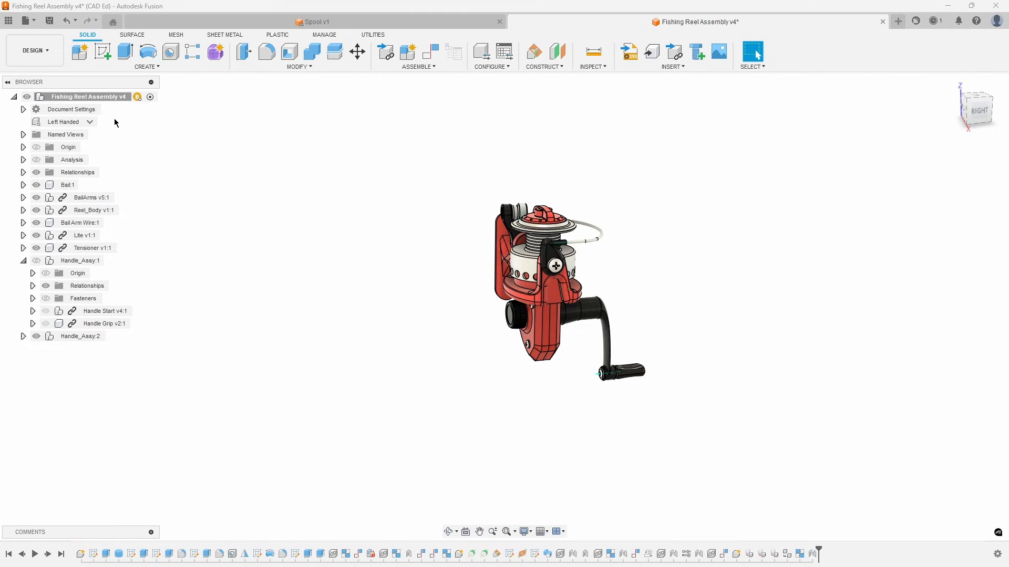
- Save Fishing Reel Assembly as a configured design, keeping the version description Create Configured Design
click(51, 23)
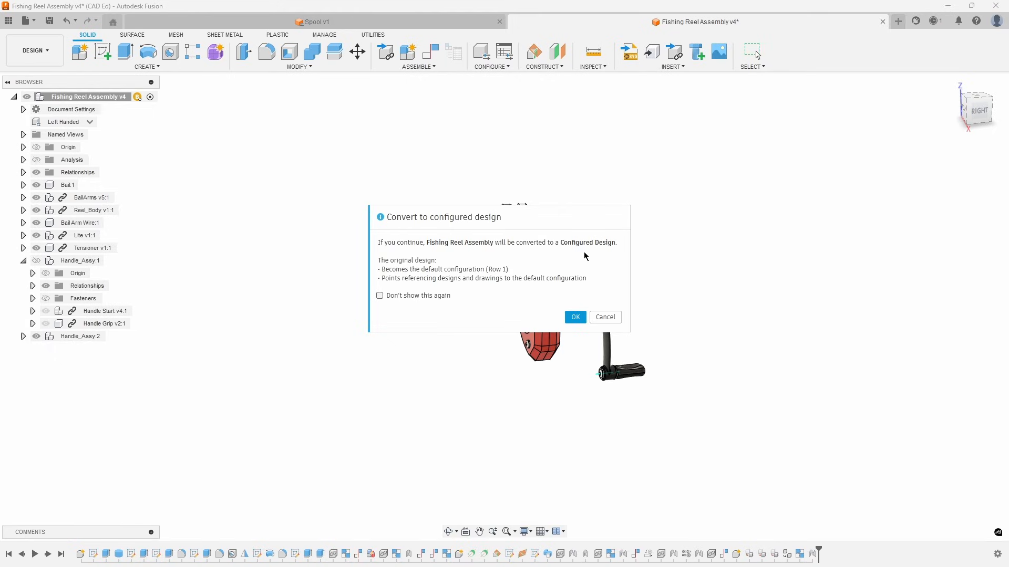
click(577, 317)
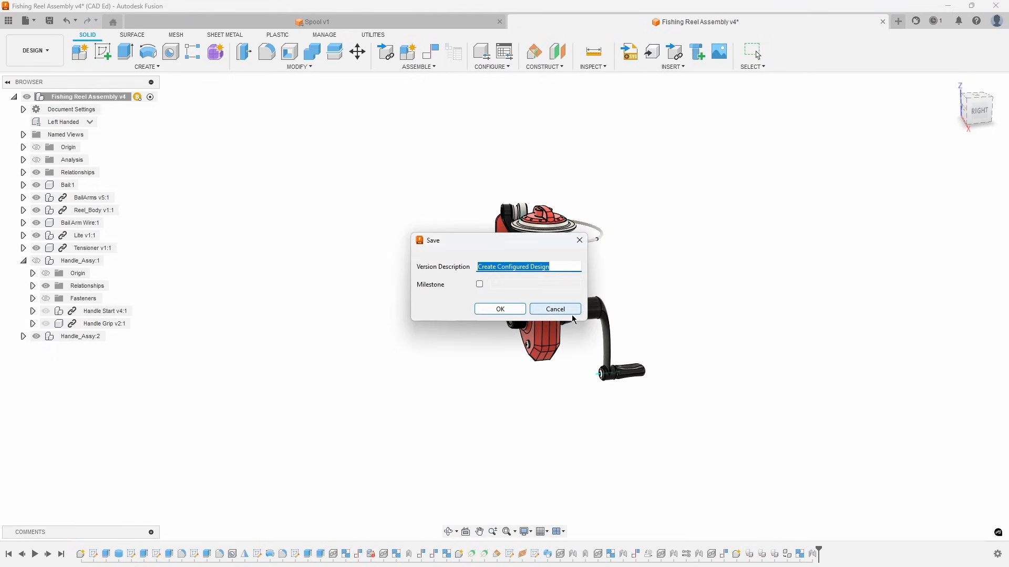
click(503, 312)
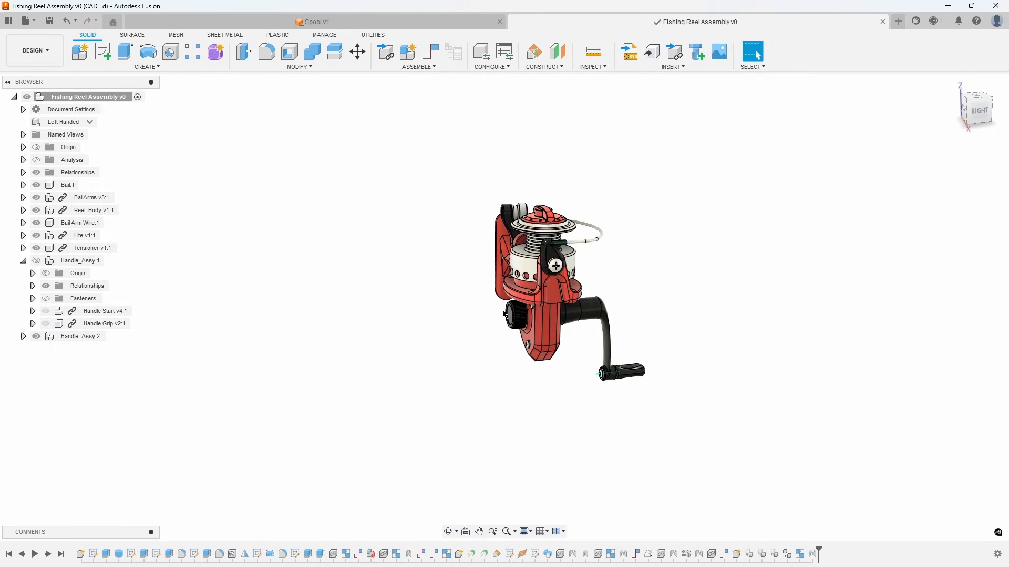
- Switch to the Spool design and open it in the Manufacture workspace
click(330, 27)
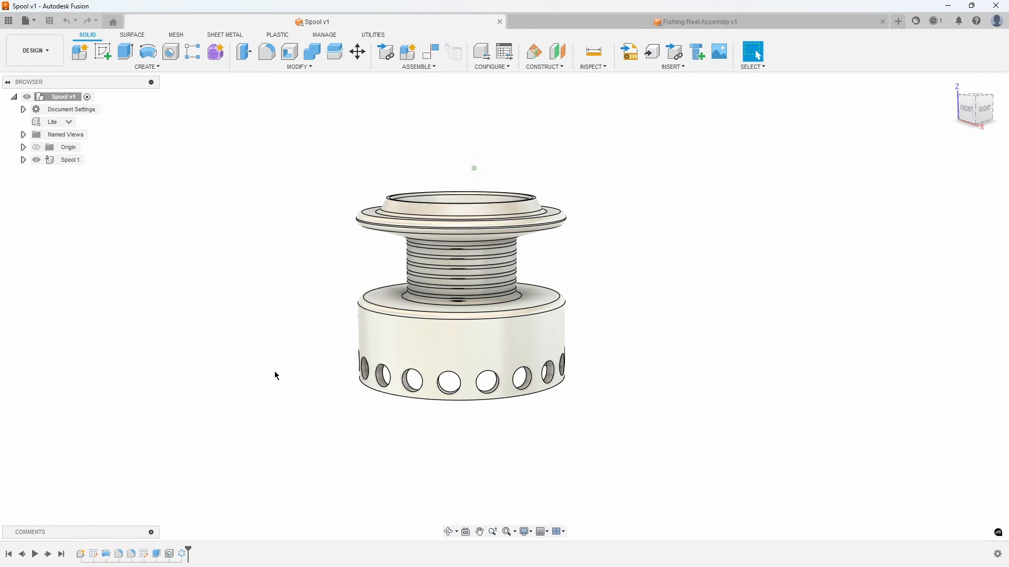
click(45, 58)
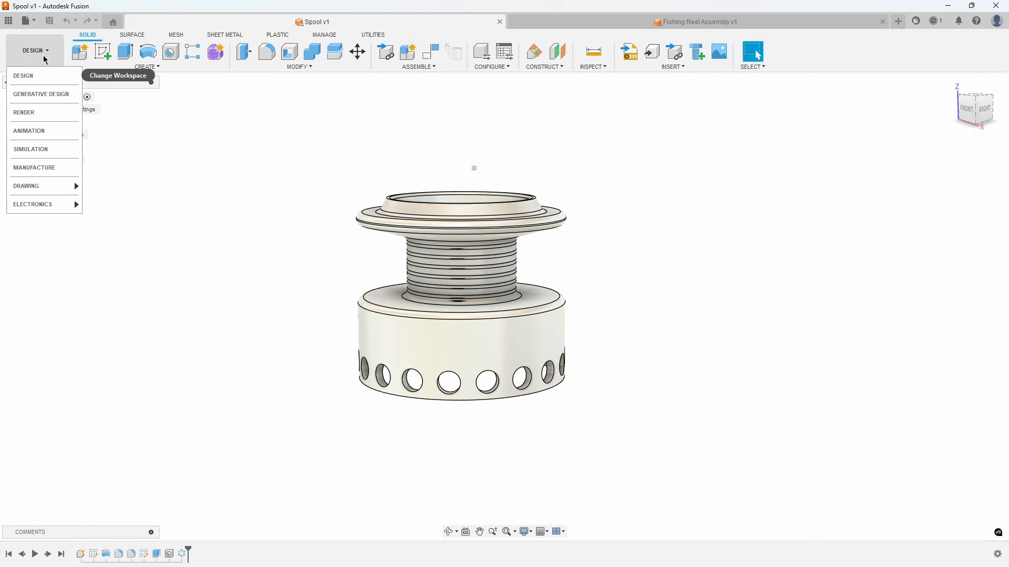
click(48, 167)
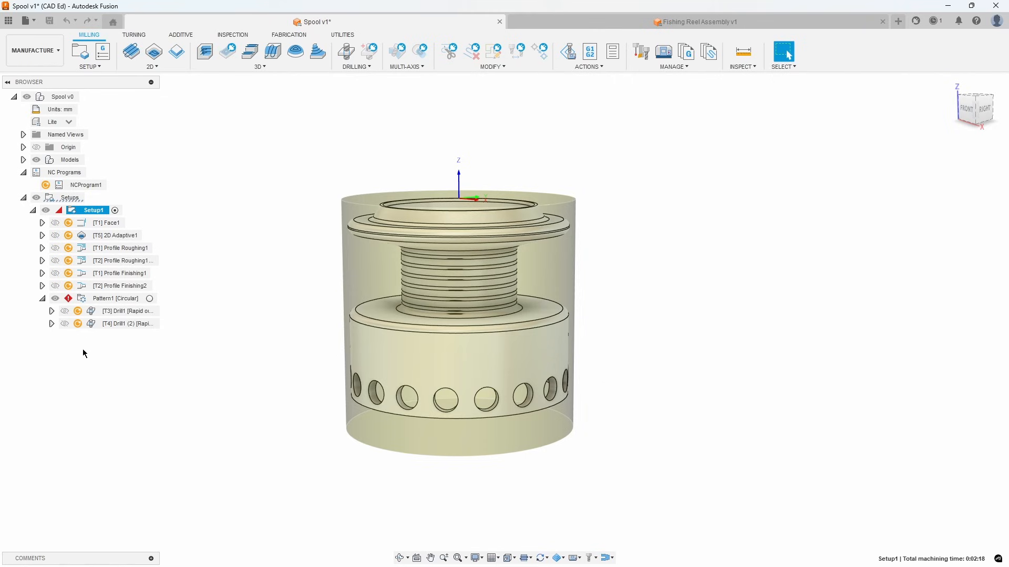
- Regenerate the outdated toolpaths of Setup1 for the Lite spool and inspect the Profile Roughing1 toolpath
shift+middle_drag(255, 302, 260, 251)
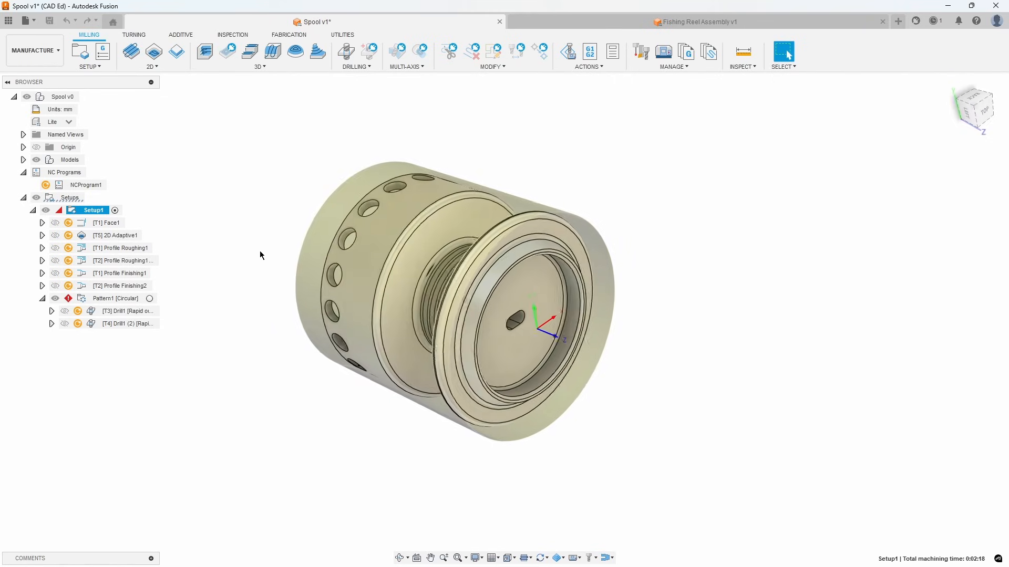
right_click(94, 210)
click(140, 291)
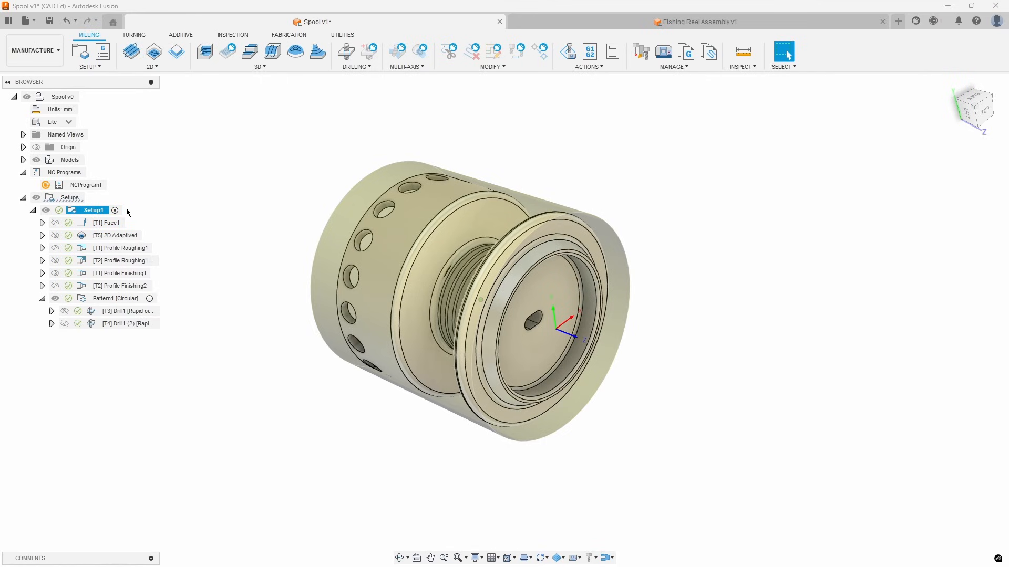
shift+middle_drag(166, 221, 177, 233)
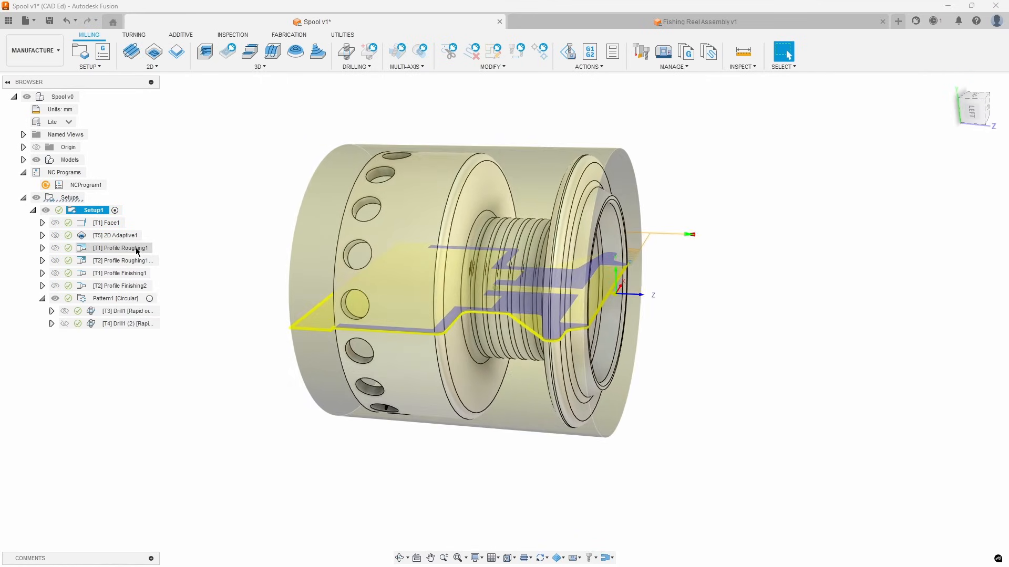
click(135, 249)
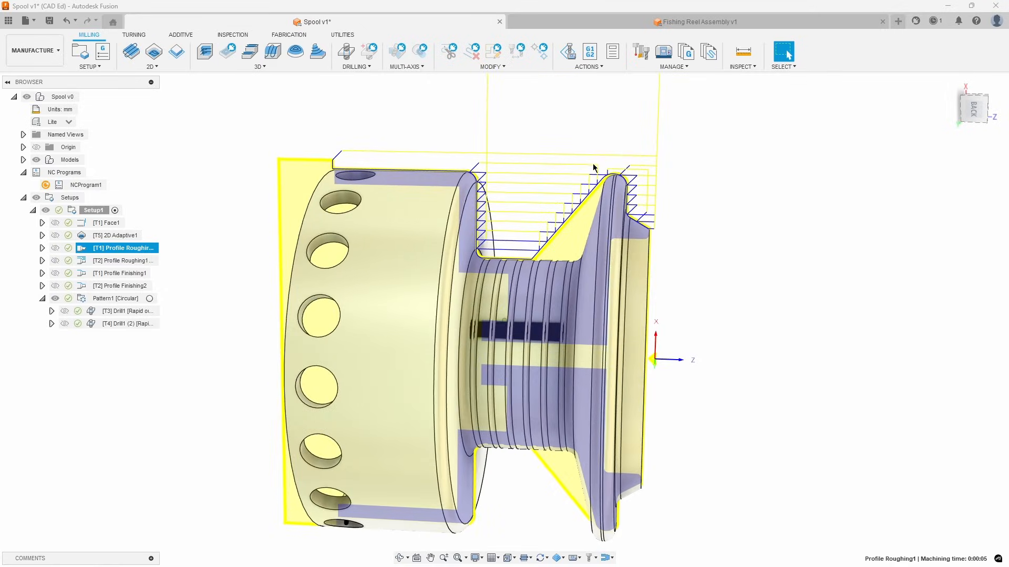
- Change the tool of Drill1 (2) to a 4 mm drill from the Hole Making Tools (Metric) library and select the circular pattern containing it
click(142, 325)
right_click(143, 325)
click(173, 15)
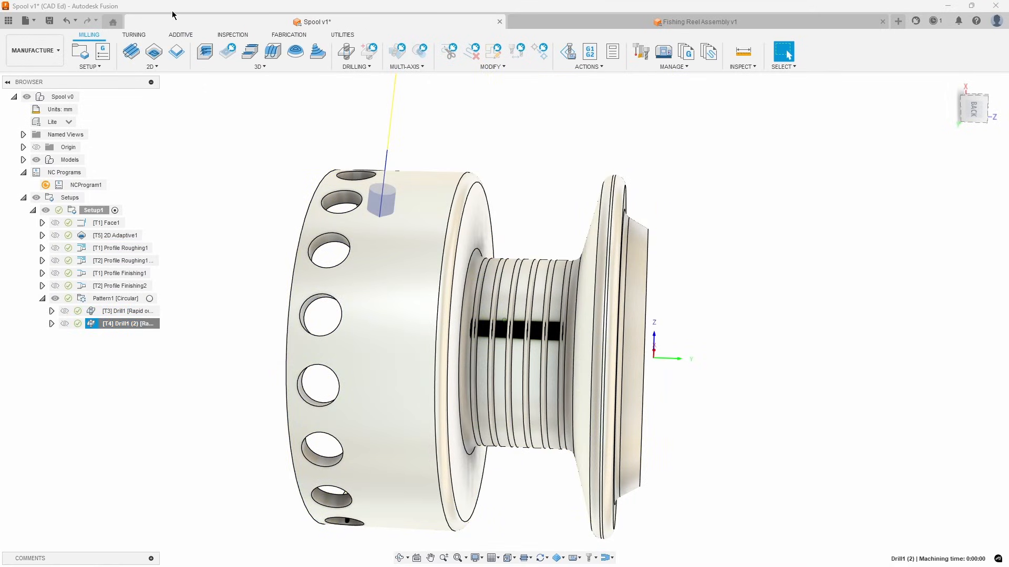
click(905, 193)
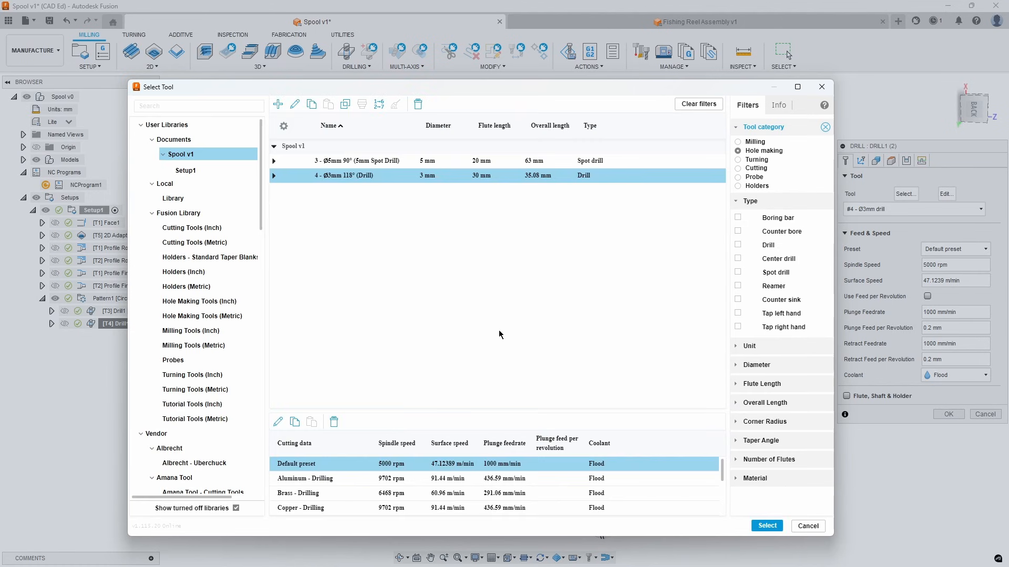
click(202, 316)
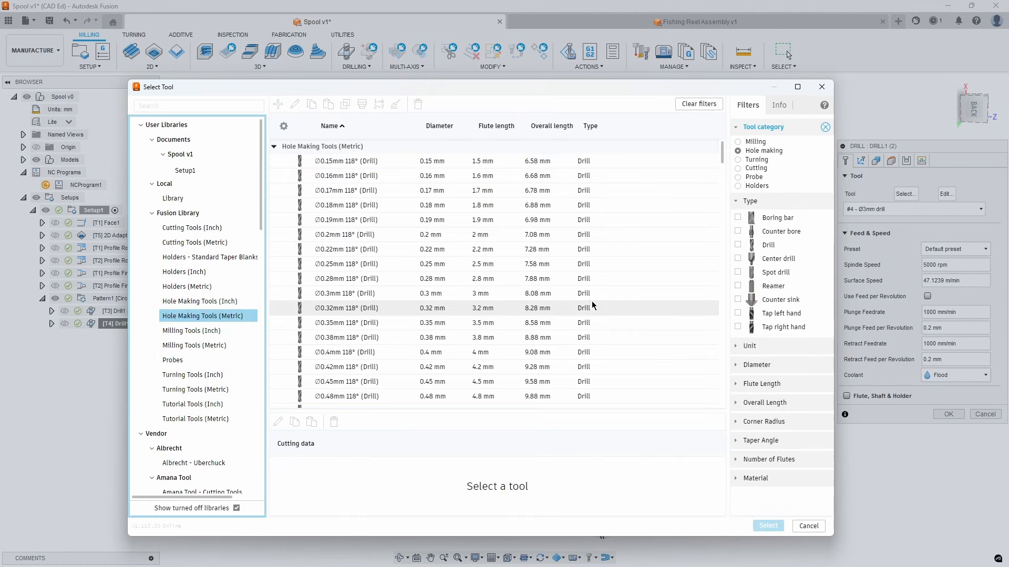
click(738, 245)
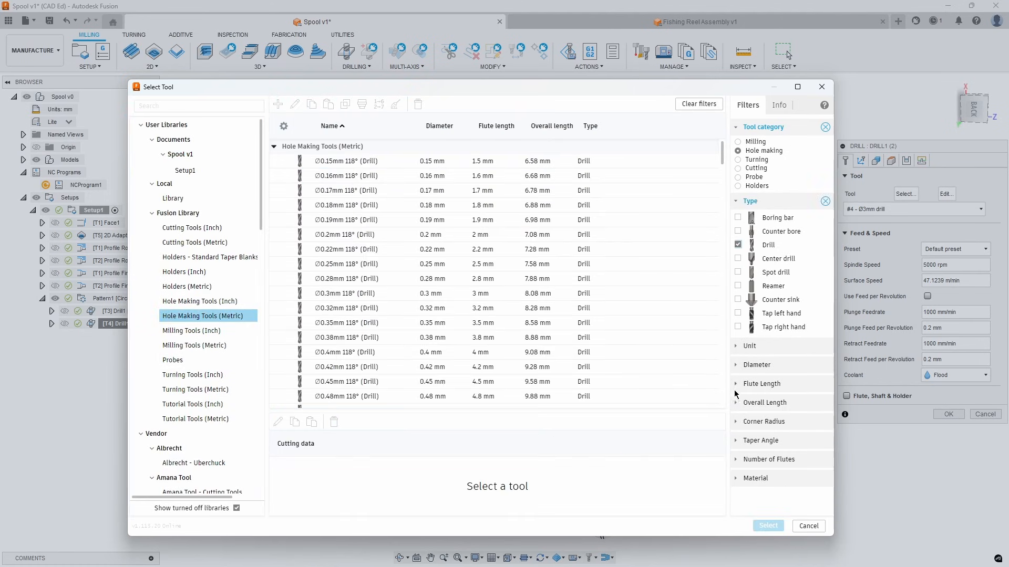
click(736, 368)
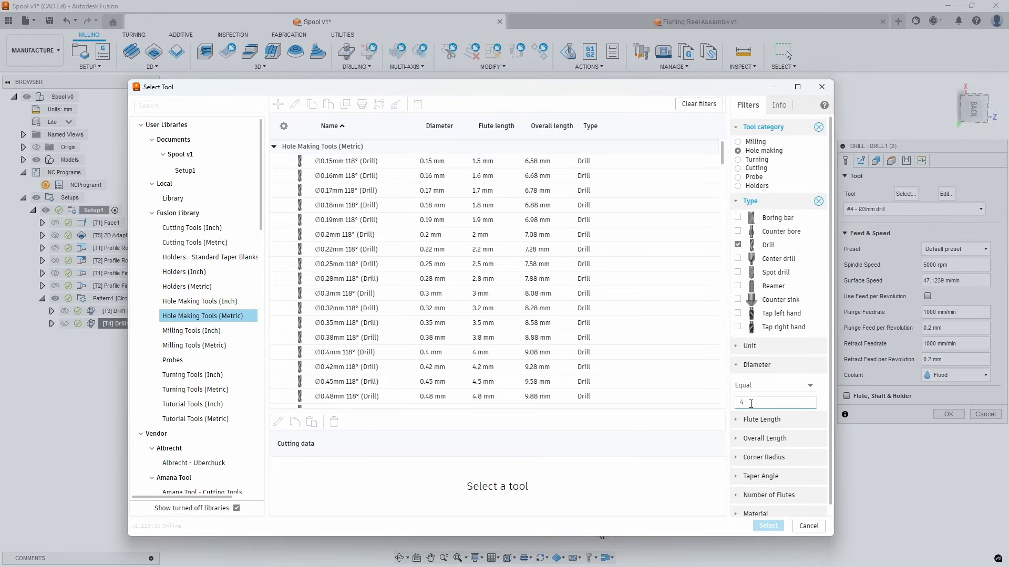
click(349, 162)
click(761, 526)
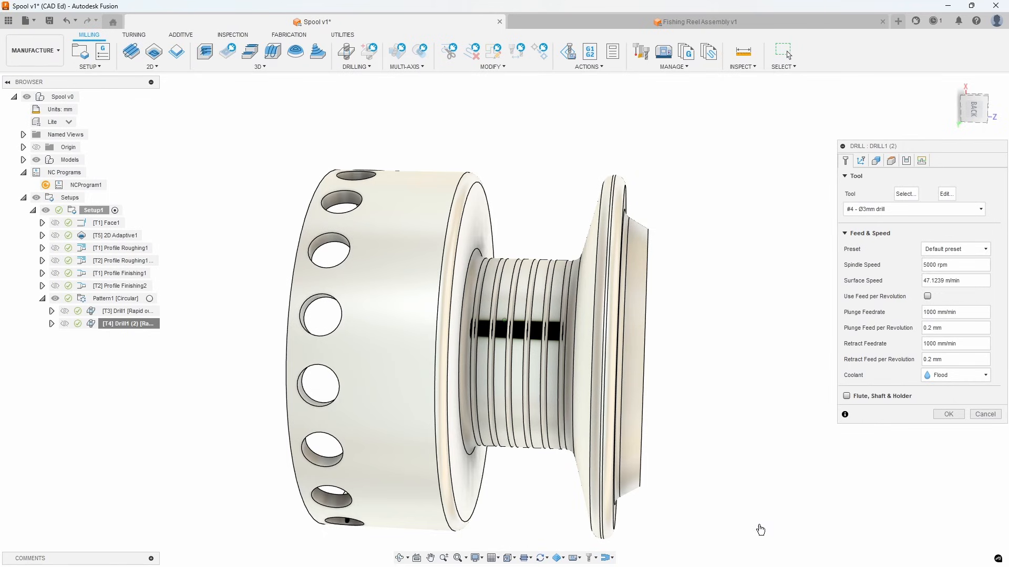
click(948, 415)
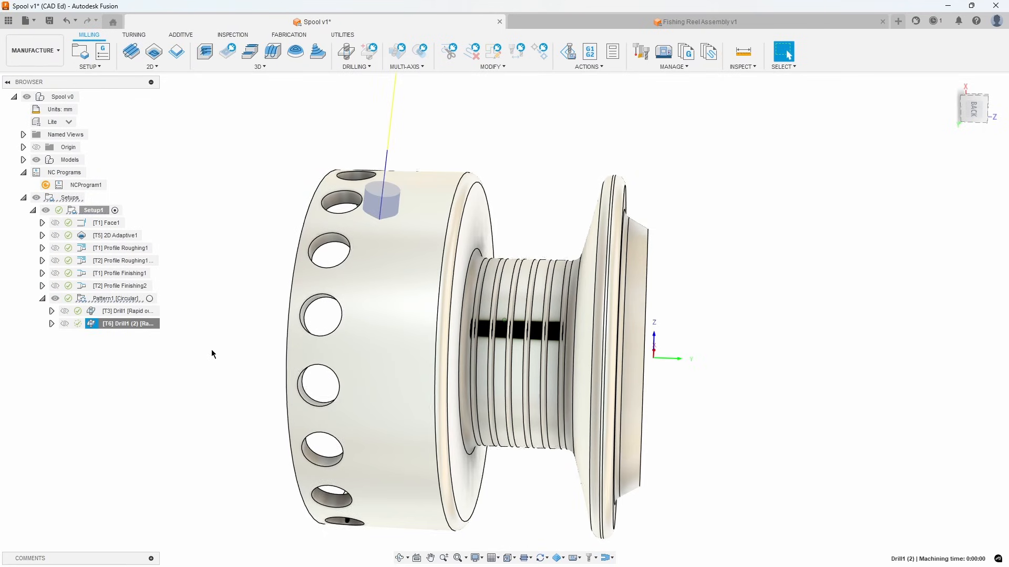
click(117, 298)
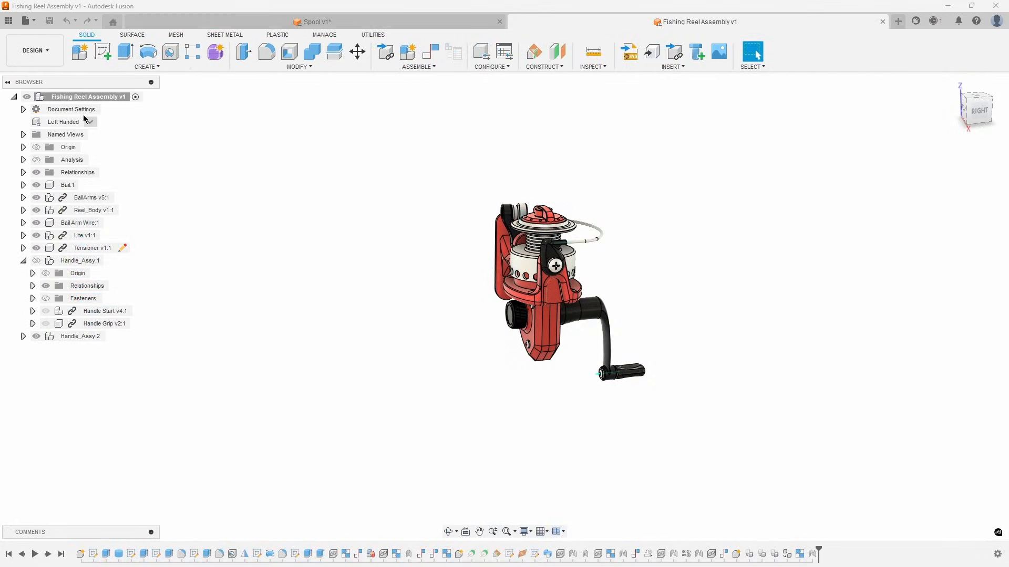
- Open Fishing Reel Assembly Drawing and switch the view set on the first sheet to the Left Handed configuration
click(8, 21)
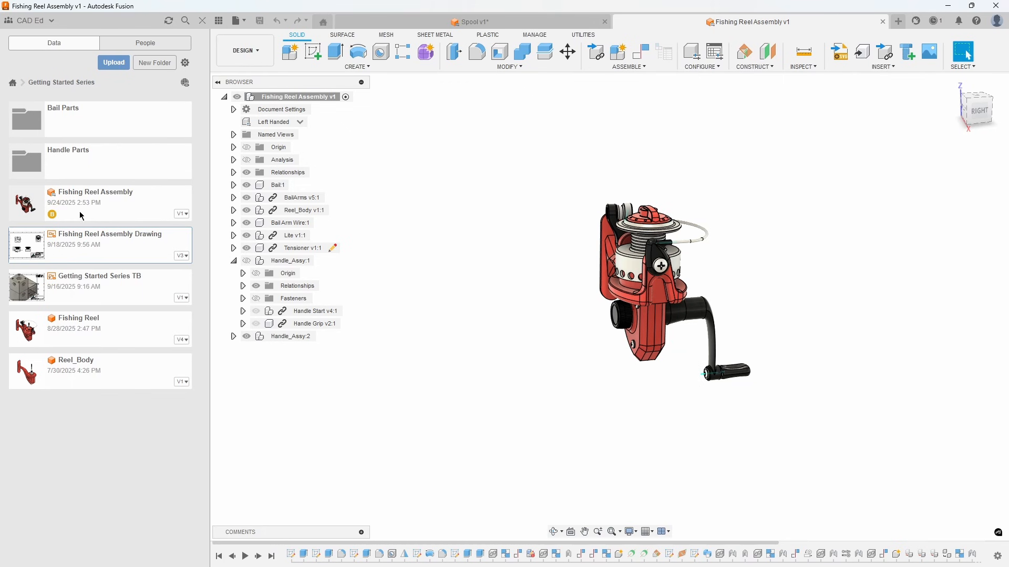
double_click(81, 241)
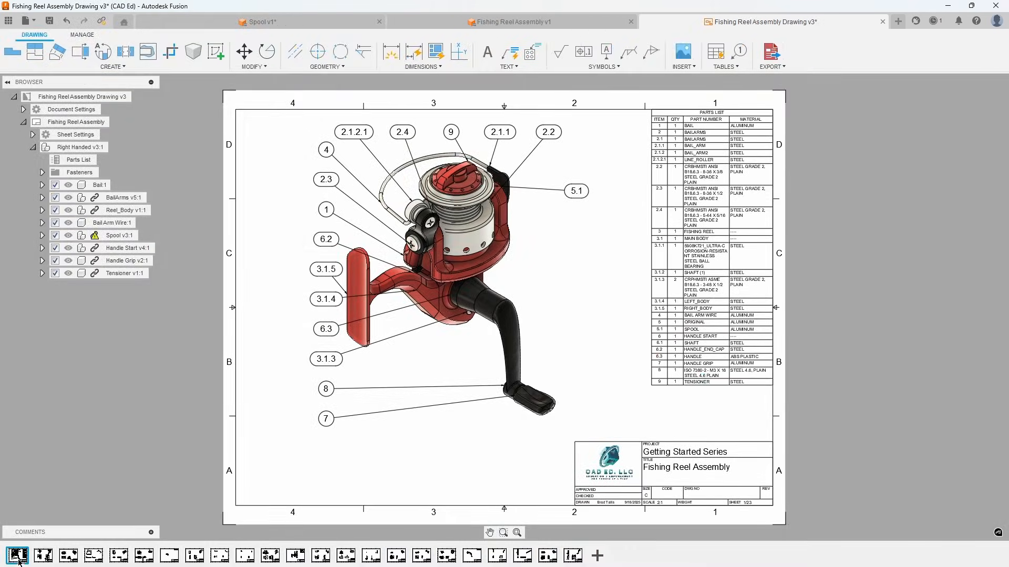
click(76, 147)
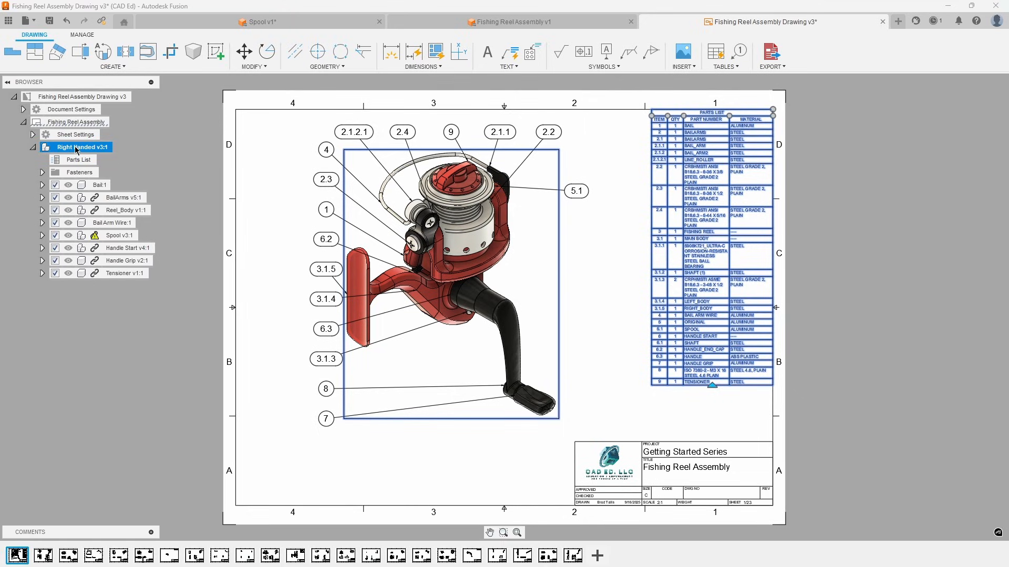
right_click(77, 148)
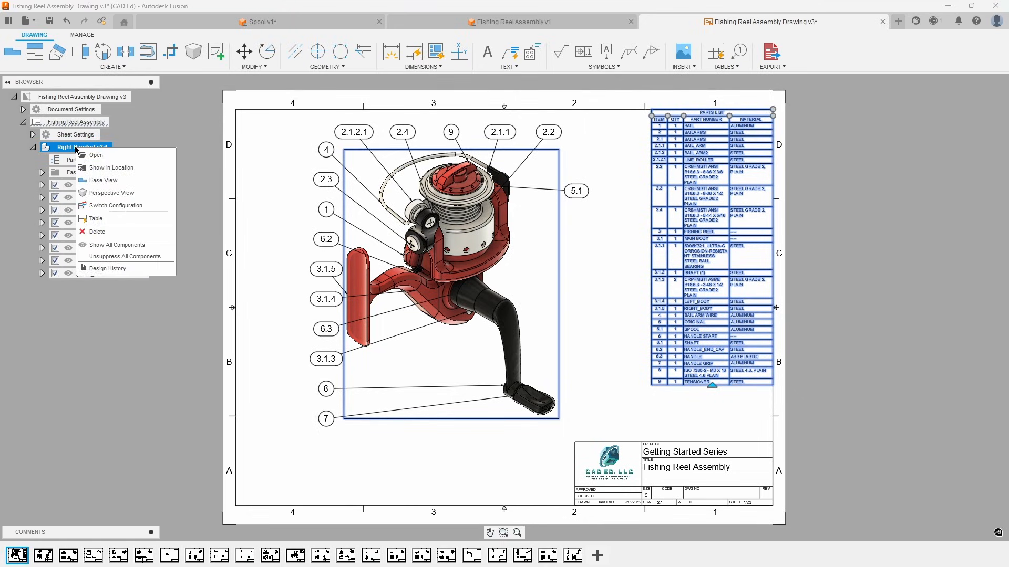
click(150, 207)
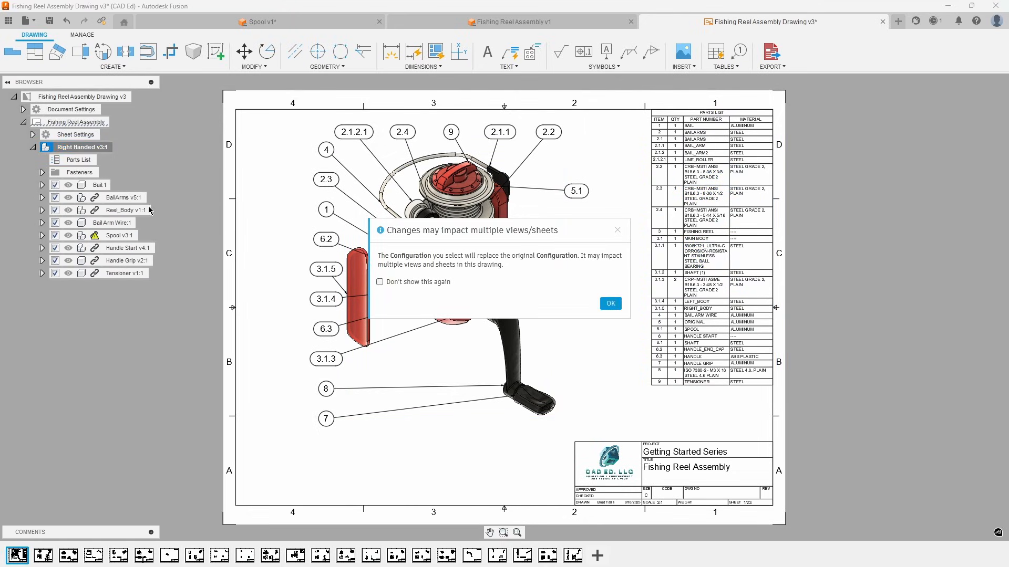
click(609, 304)
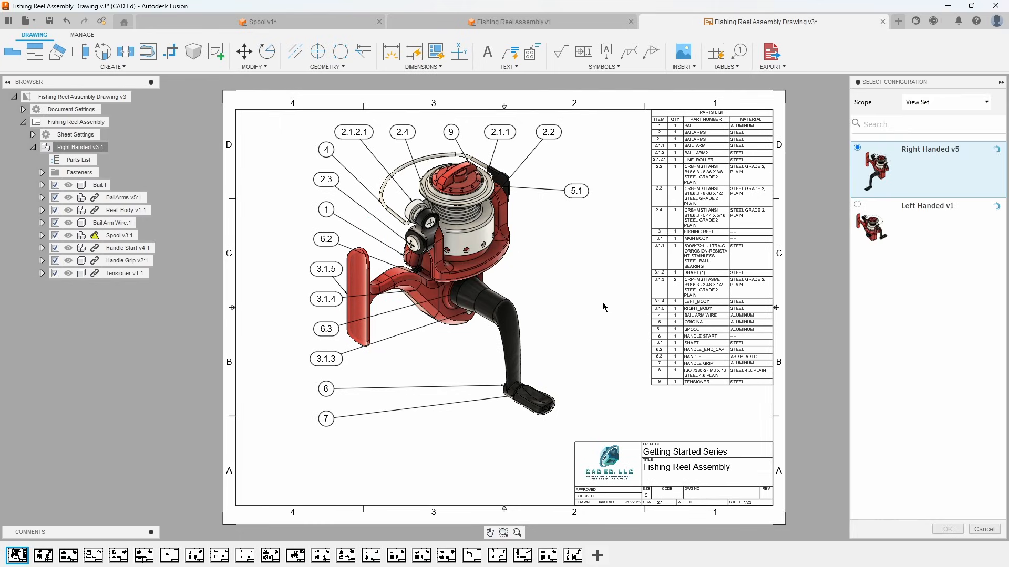
click(912, 210)
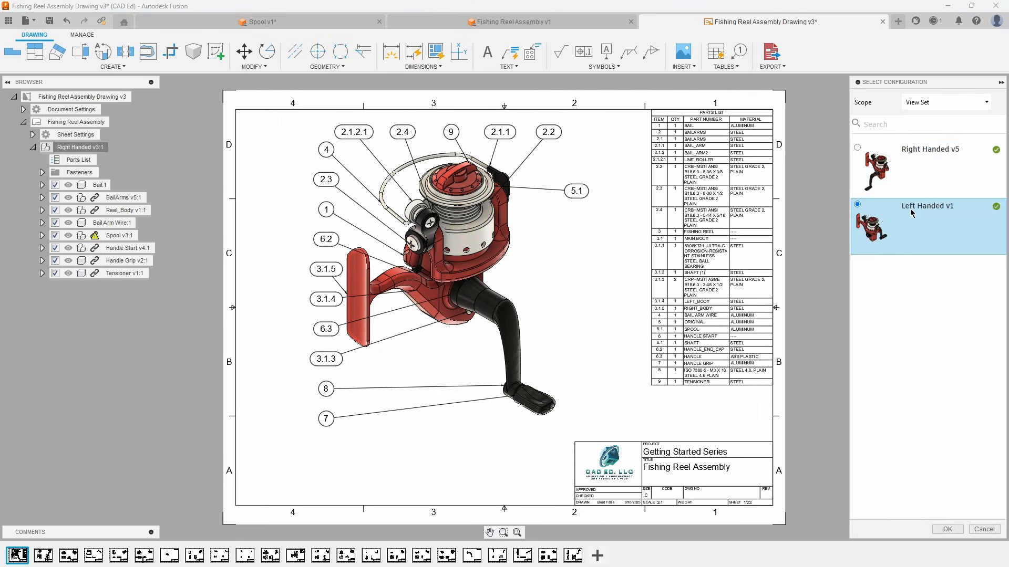
click(946, 530)
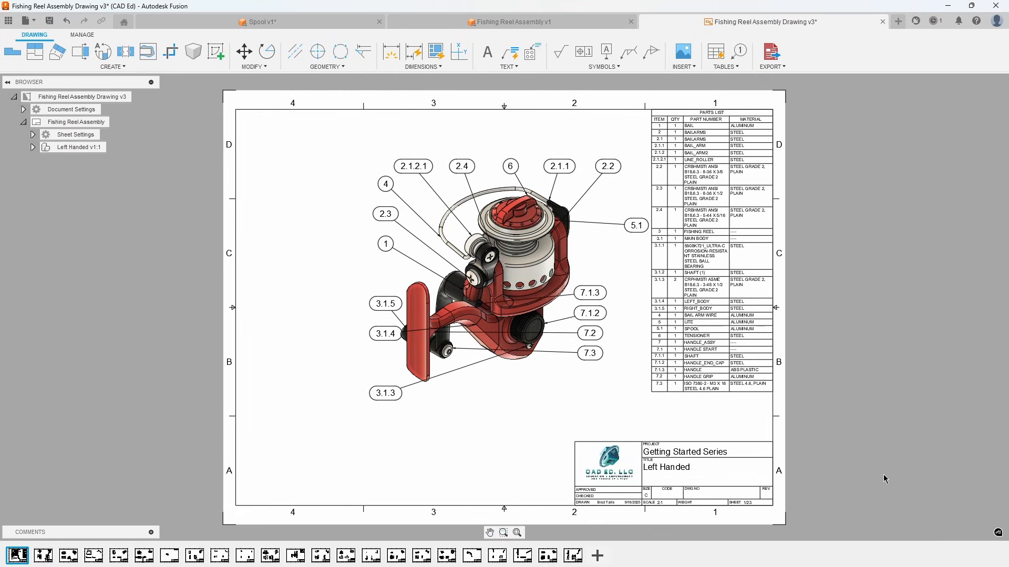
- Move the reel view on the first sheet farther from the parts list
drag(535, 264, 522, 264)
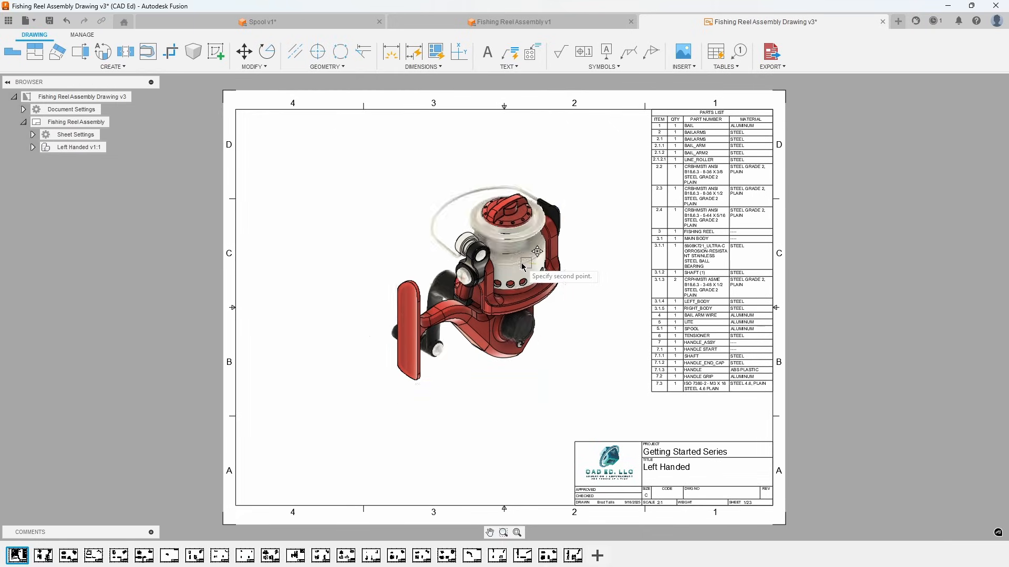
click(484, 265)
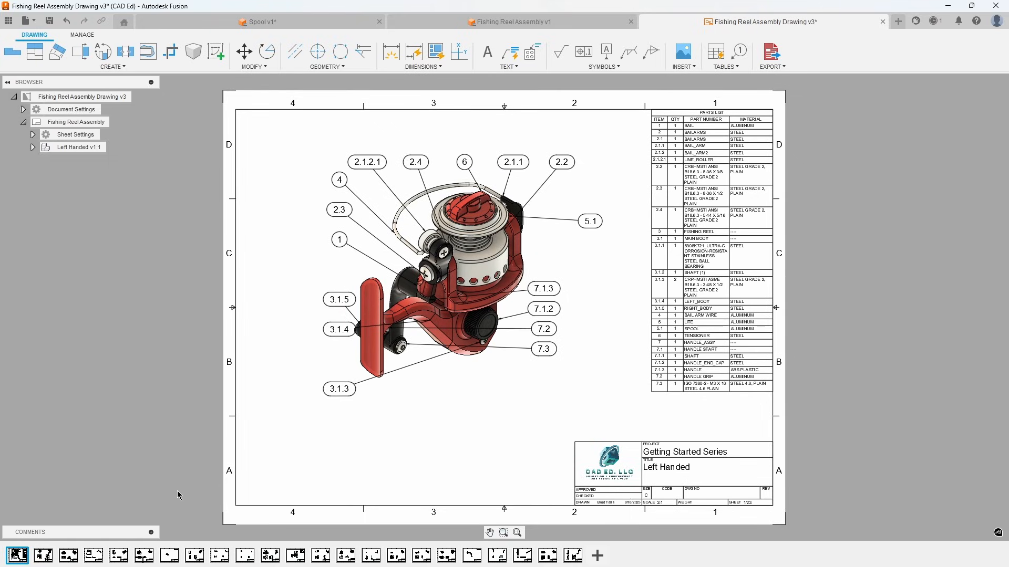
- On the second sheet, Fishing Reel Assembly_2, switch the view set to the Left Handed configuration
click(43, 556)
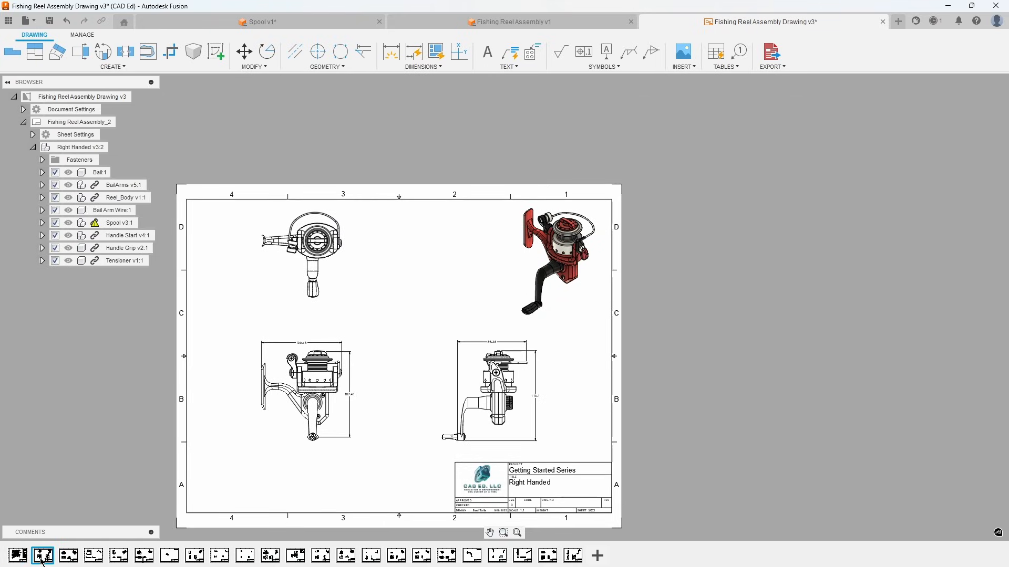
middle_drag(389, 329, 480, 276)
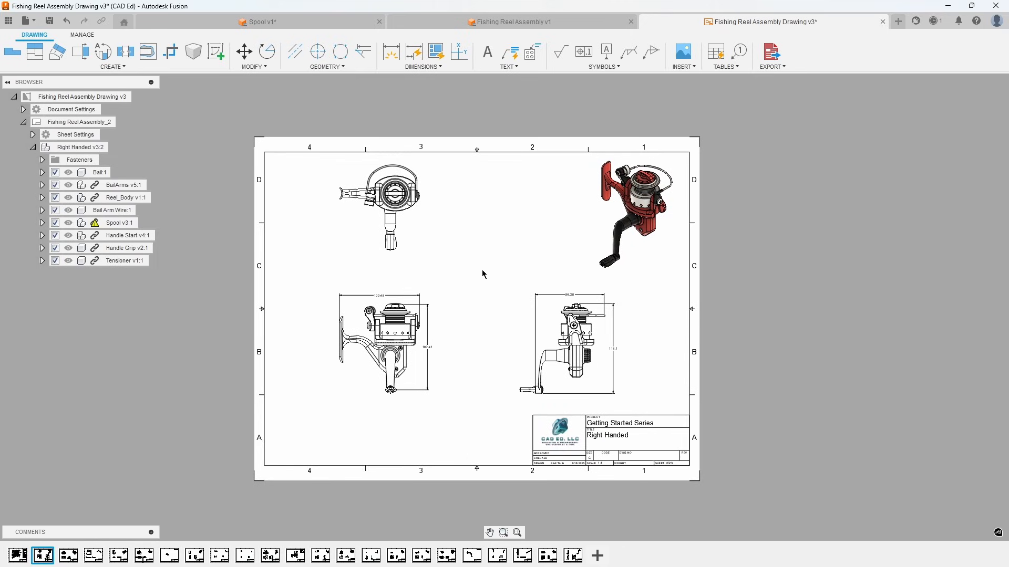
right_click(87, 149)
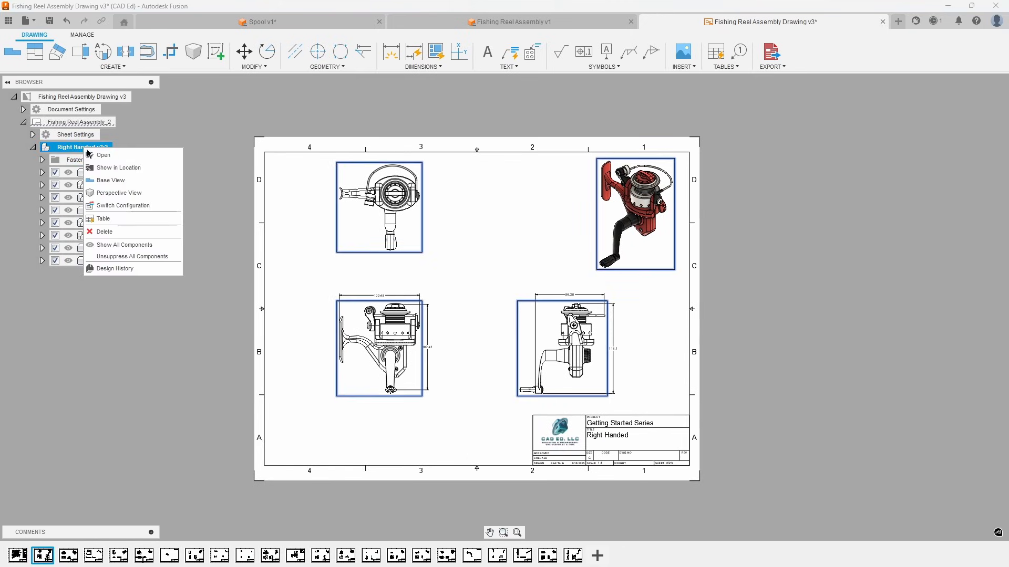
click(142, 207)
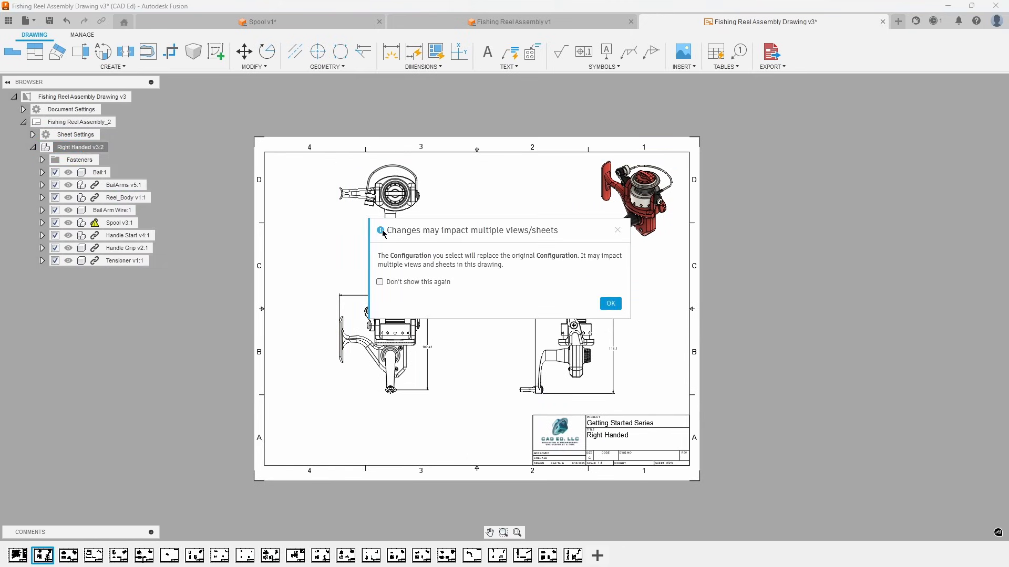
click(611, 303)
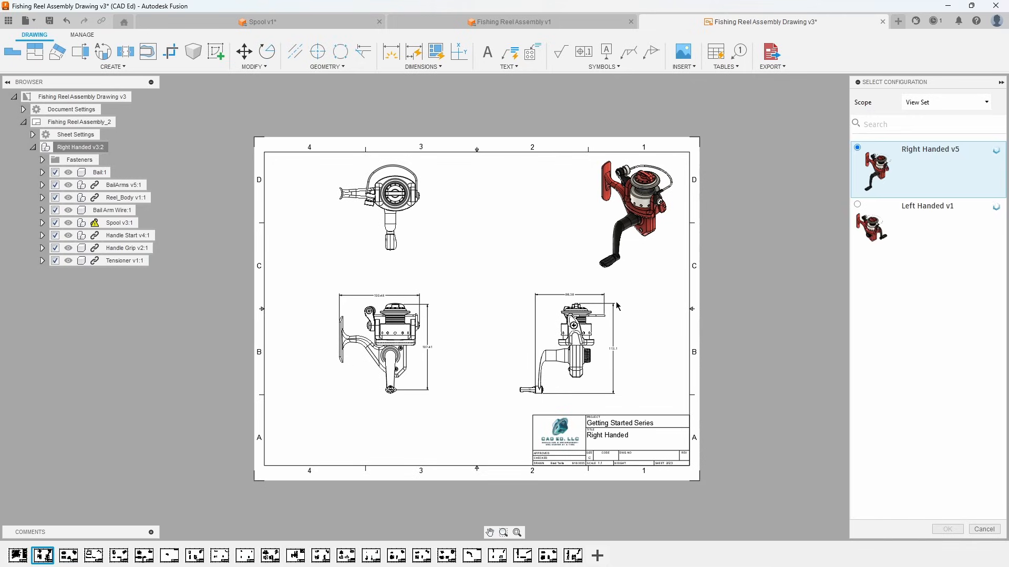
click(929, 223)
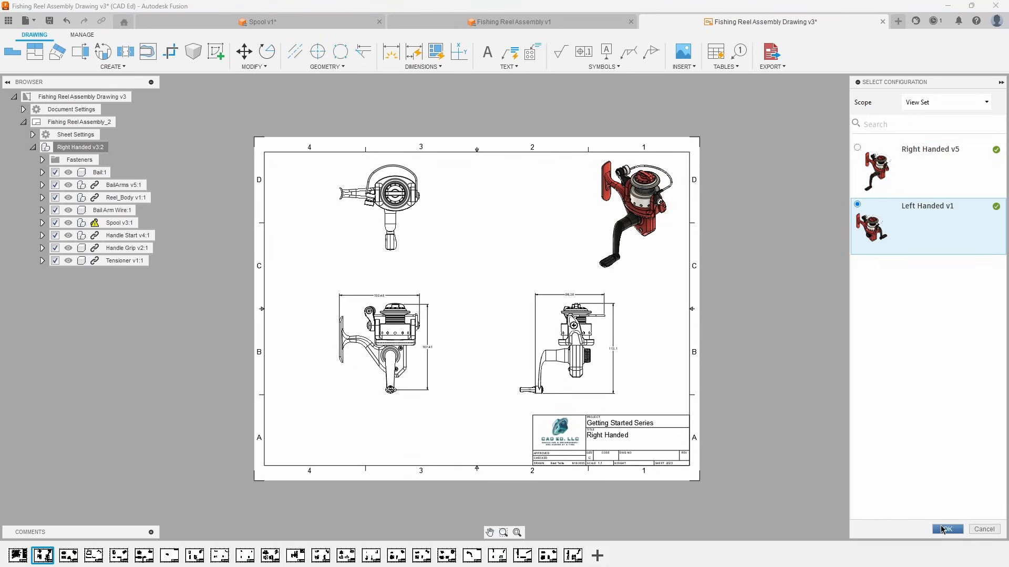
click(943, 530)
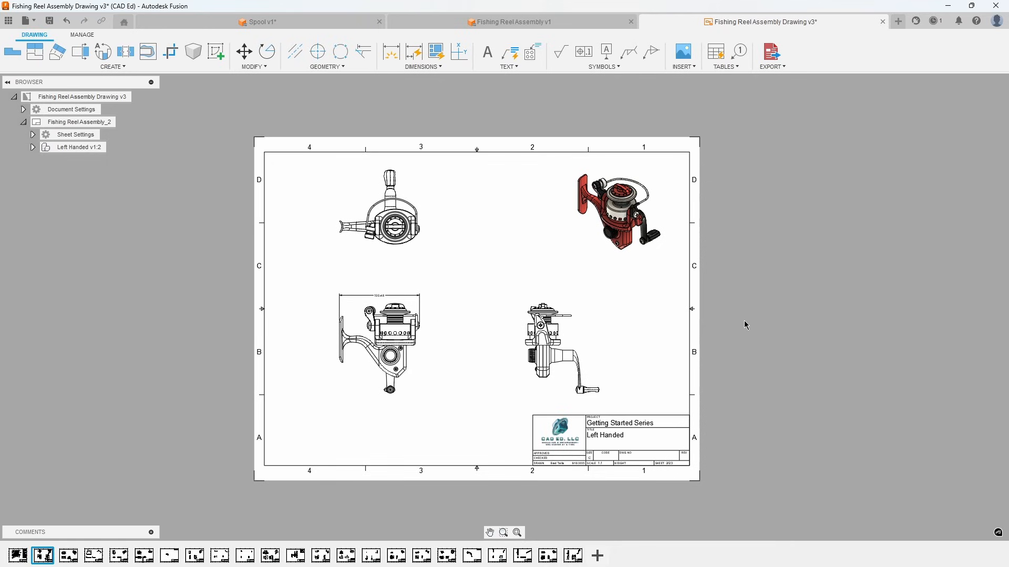
- Add automatic dimensions to the second sheet's views using the Overall Dimensions layout with all 5 dimensions
click(412, 53)
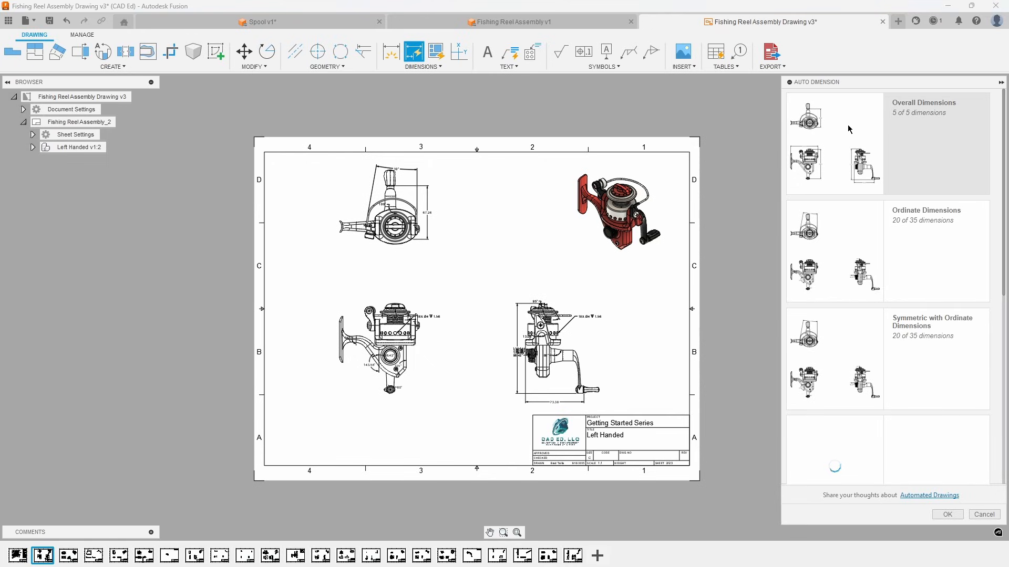
click(849, 129)
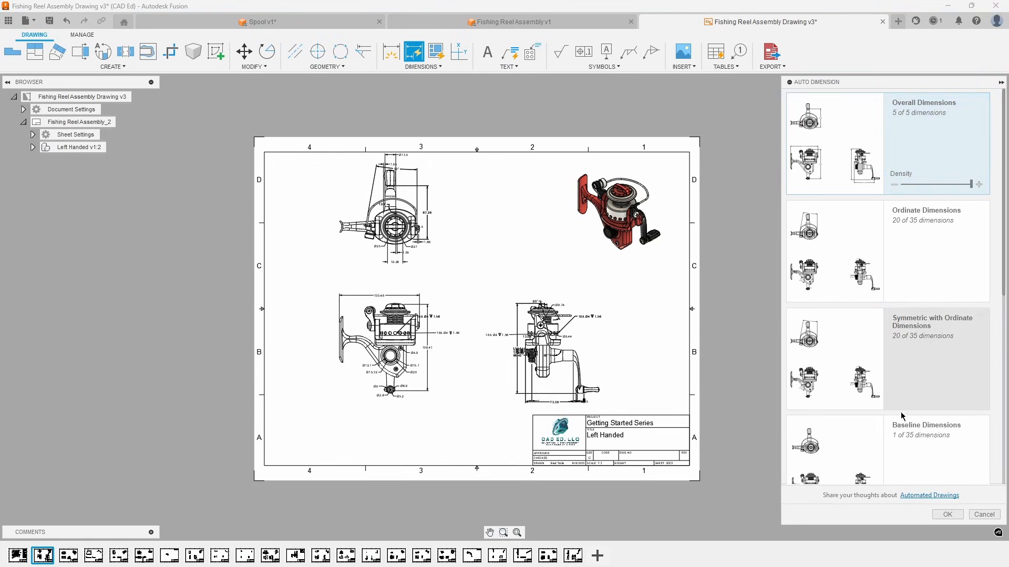
click(947, 515)
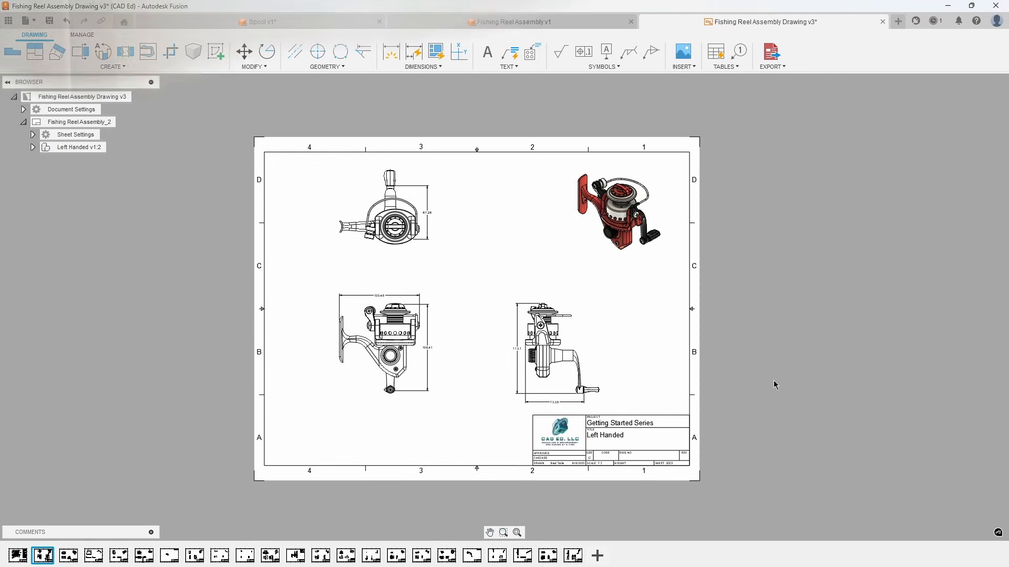